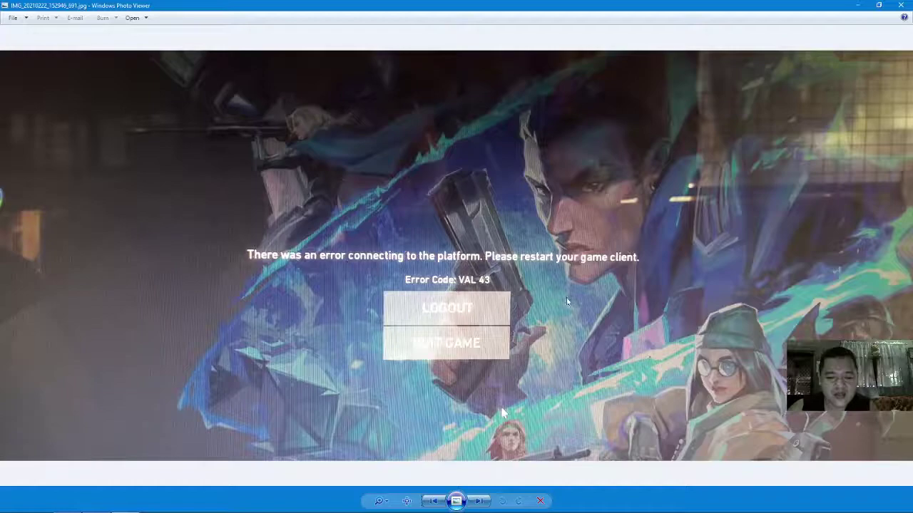
Close the error screenshot and open a blank Notepad document.
{"action": "mouse_move", "coordinate": [17, 504]}
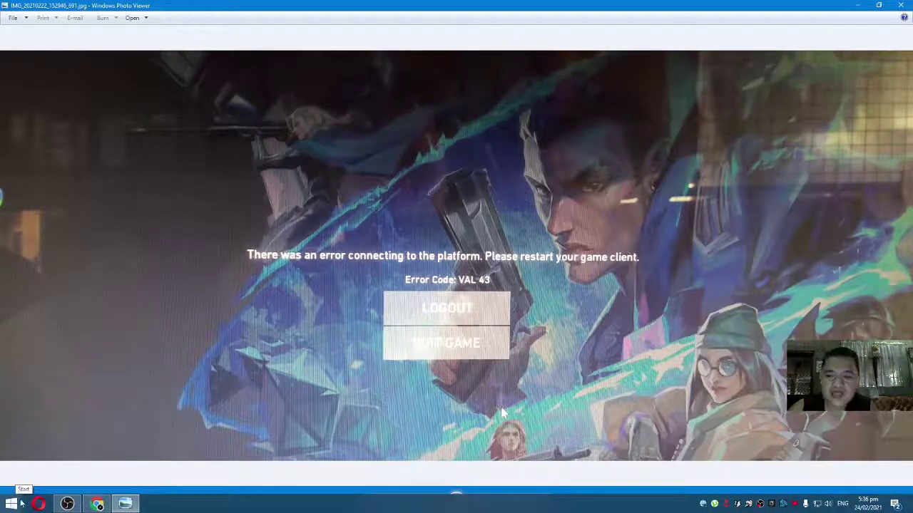
{"action": "left_click", "coordinate": [901, 7]}
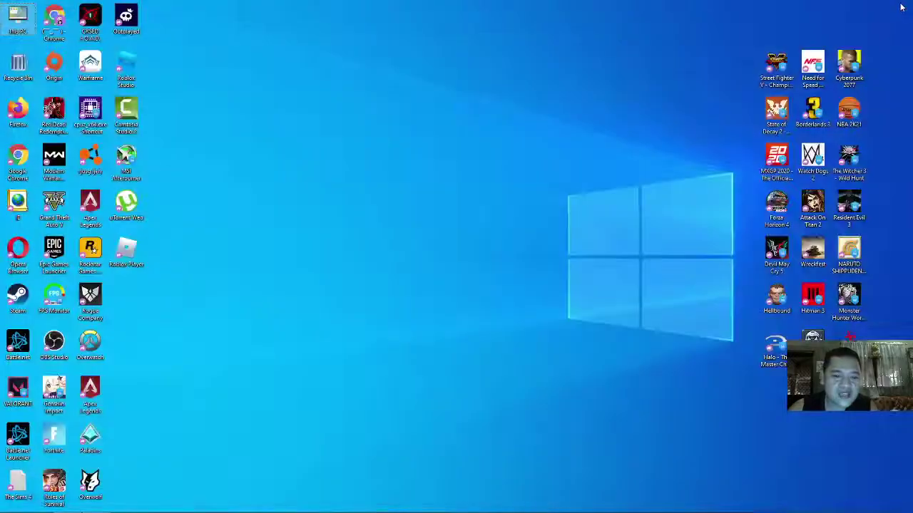
{"action": "left_click", "coordinate": [12, 505]}
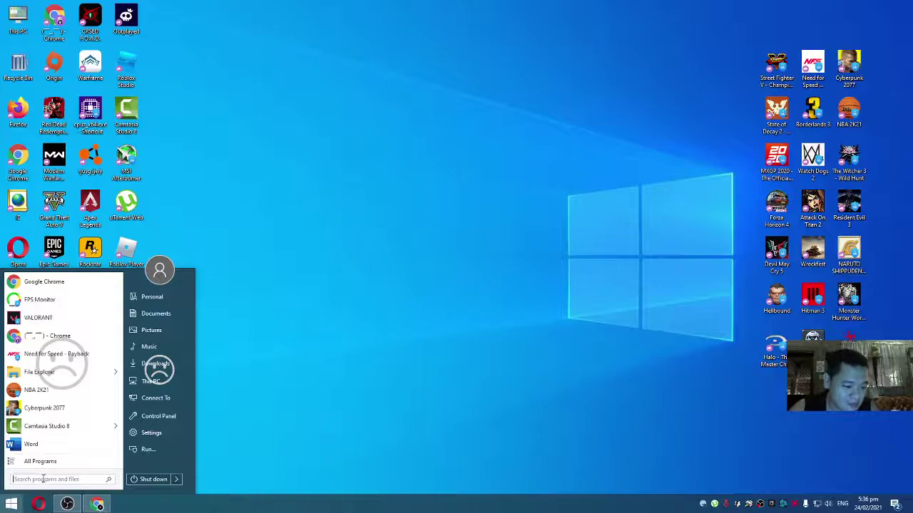
{"action": "type", "text": "note"}
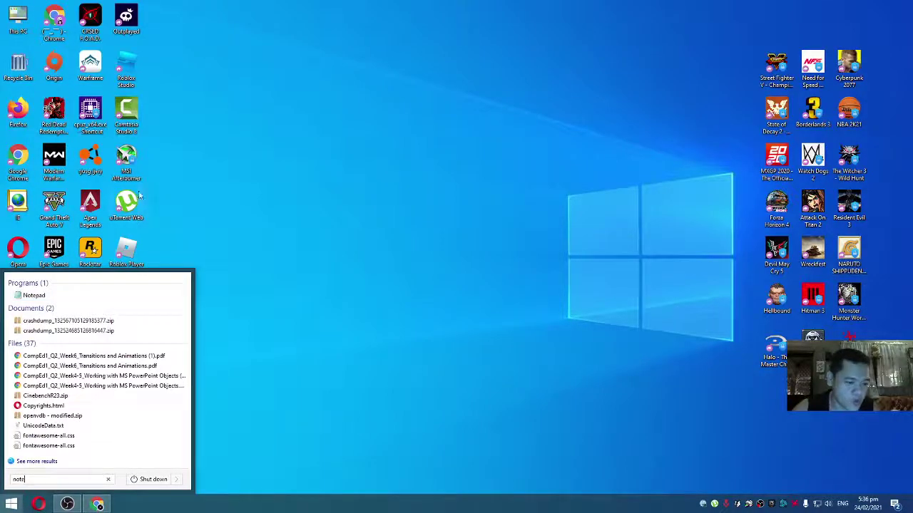
{"action": "left_click", "coordinate": [32, 295]}
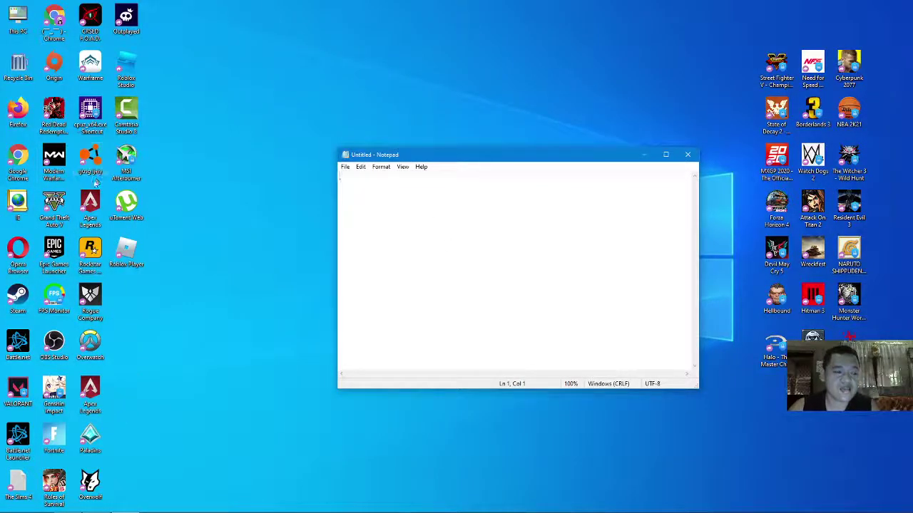
Write the first list item "1. Run the Valorant as administrator" in the note, followed by a blank line.
{"action": "type", "text": "1."}
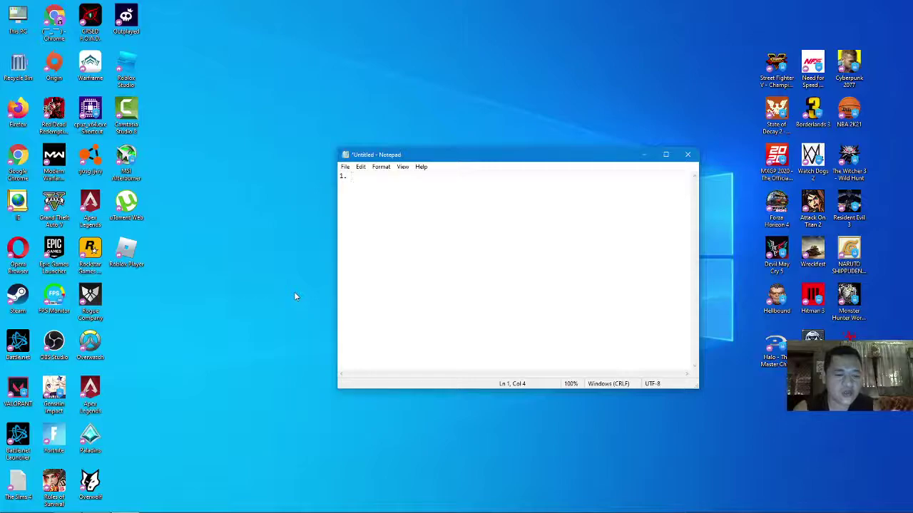
{"action": "type", "text": " Run"}
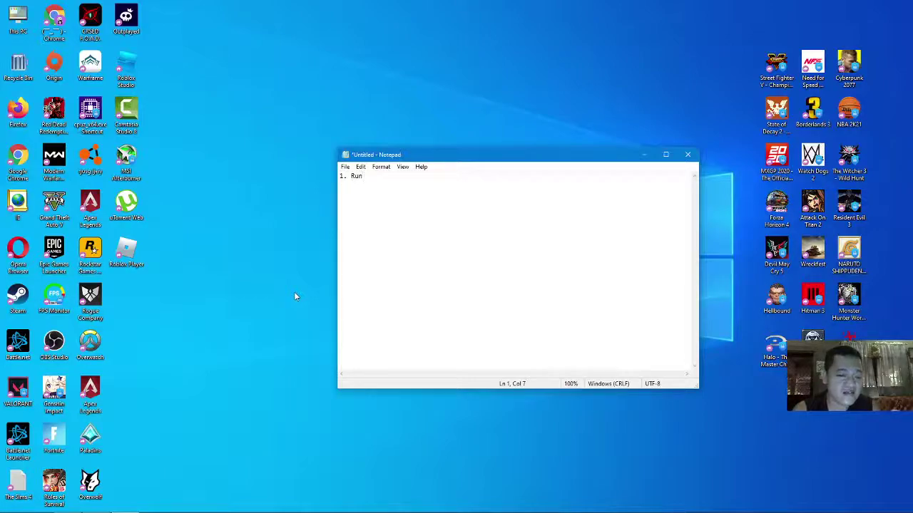
{"action": "type", "text": " the V"}
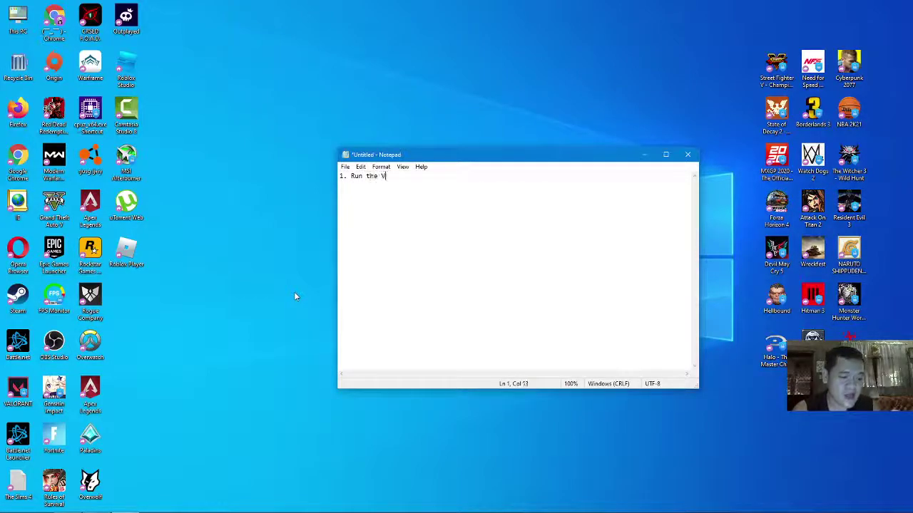
{"action": "type", "text": "alorant as"}
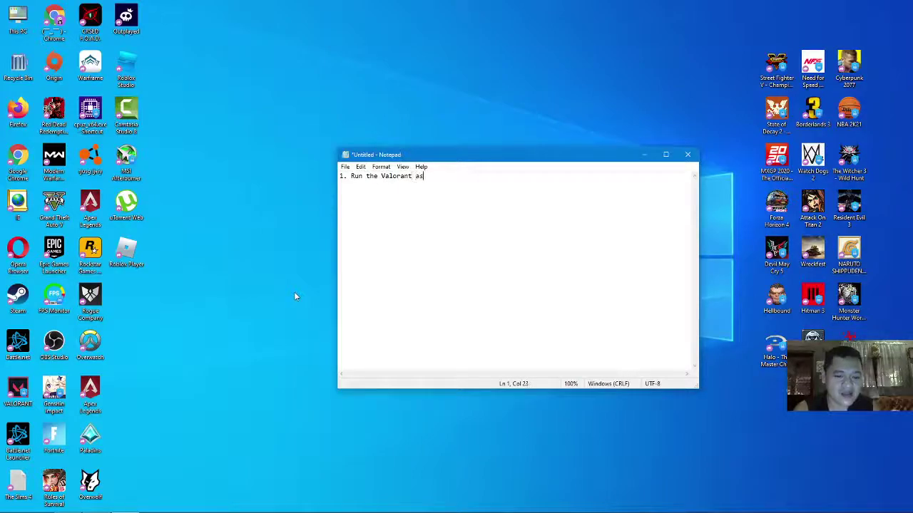
{"action": "type", "text": " administrator"}
{"action": "key", "text": "Return"}
{"action": "key", "text": "Return"}
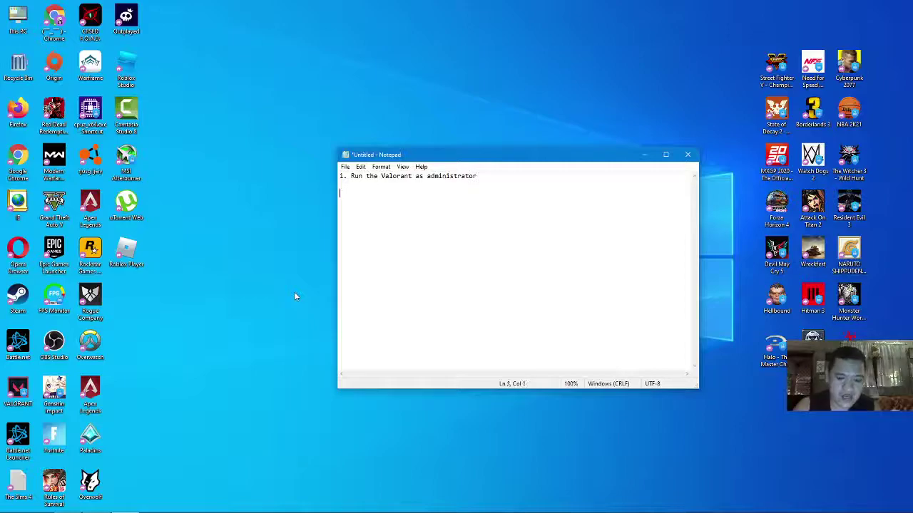
Launch VALORANT from the desktop with administrator rights.
{"action": "right_click", "coordinate": [22, 390]}
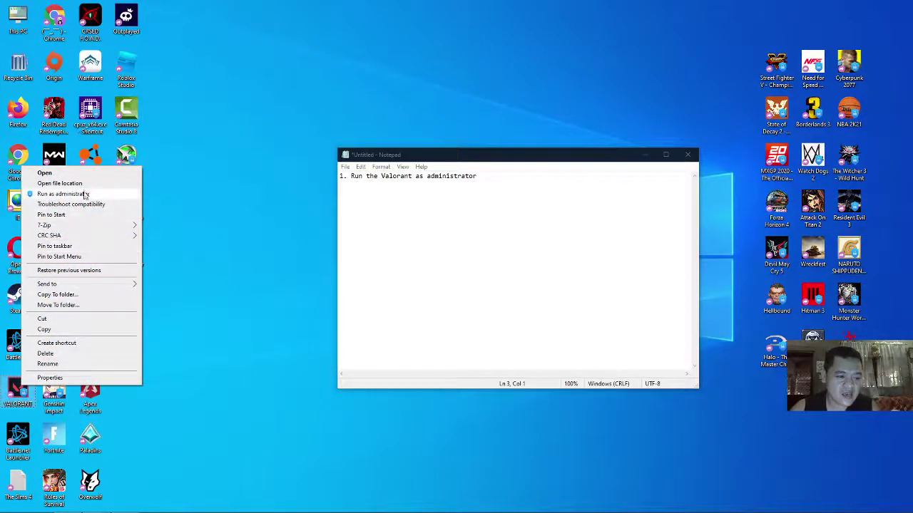
{"action": "left_click", "coordinate": [63, 194]}
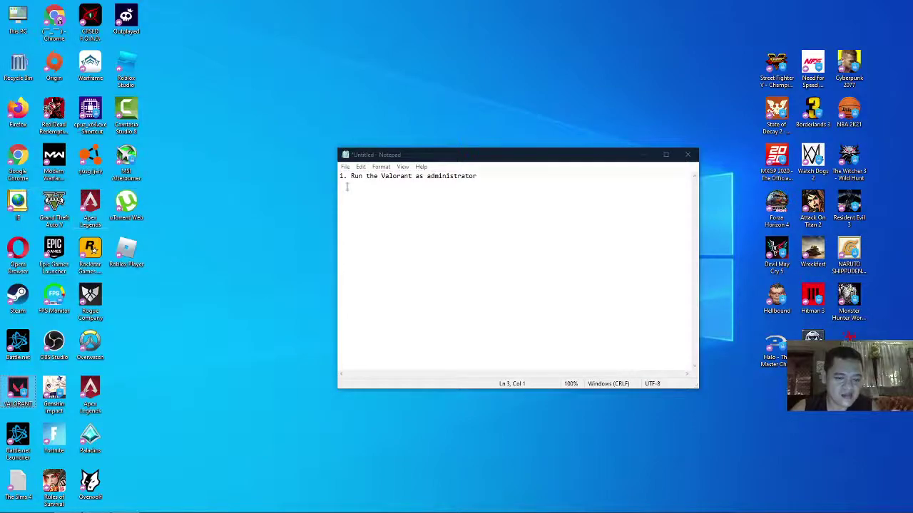
Start a second list item numbered "2." in the note, and close the game's sign-in window.
{"action": "left_click", "coordinate": [487, 177]}
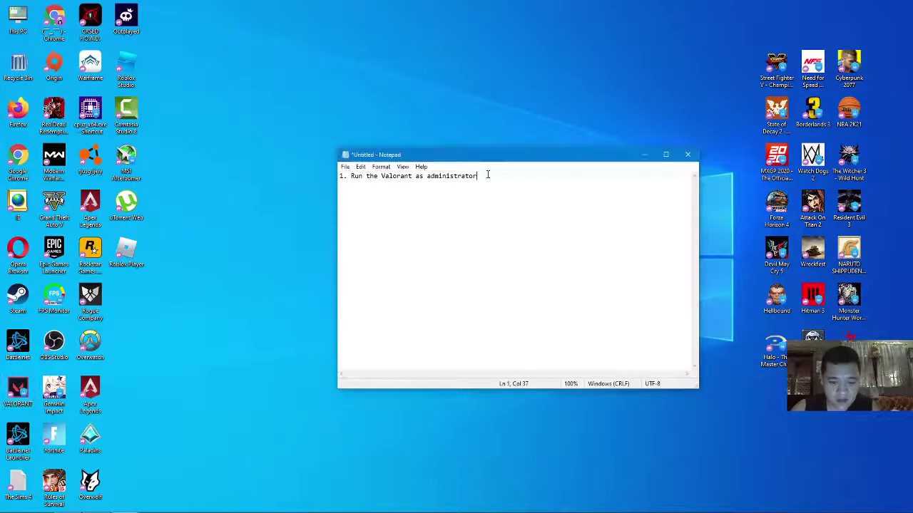
{"action": "key", "text": "Return"}
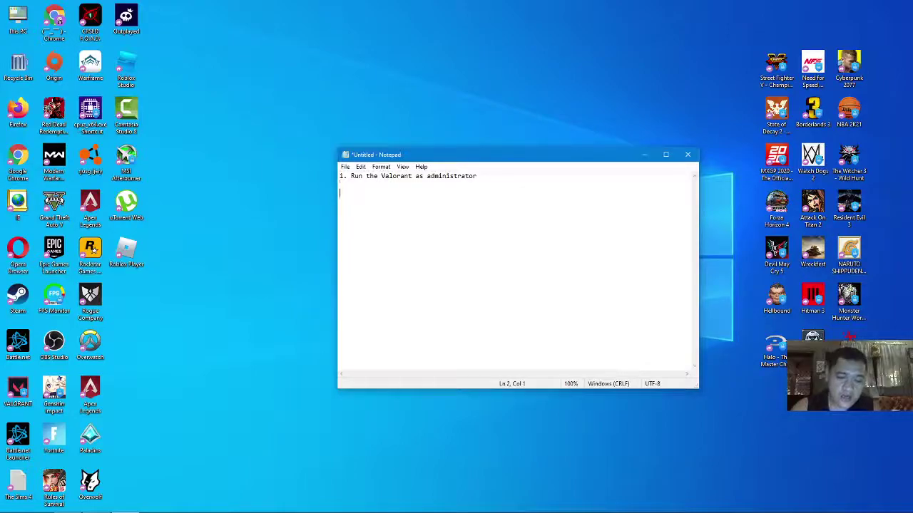
{"action": "type", "text": "2"}
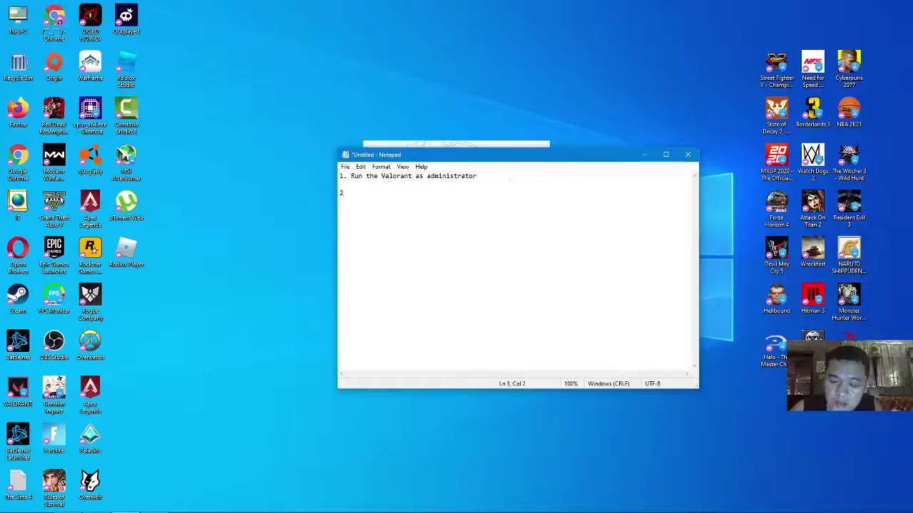
{"action": "type", "text": "."}
{"action": "left_click_drag", "start_coordinate": [624, 158], "coordinate": [588, 122]}
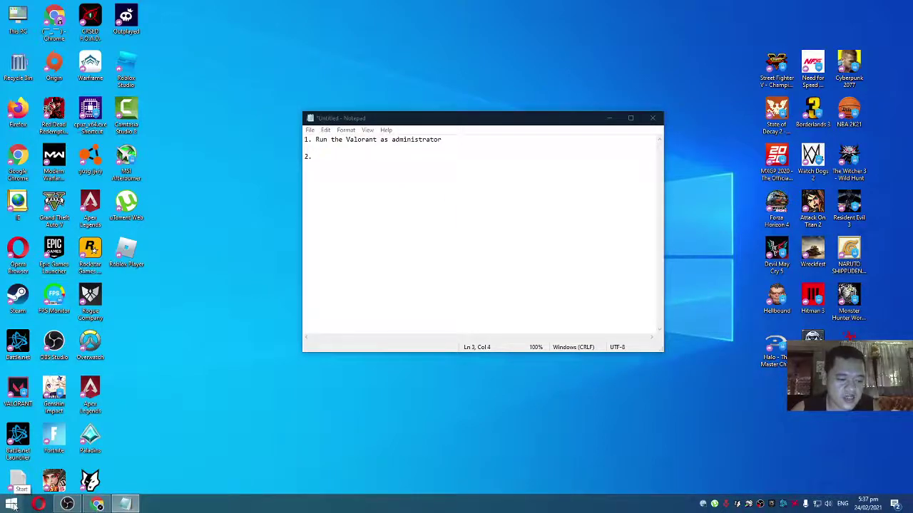
{"action": "left_click", "coordinate": [394, 173]}
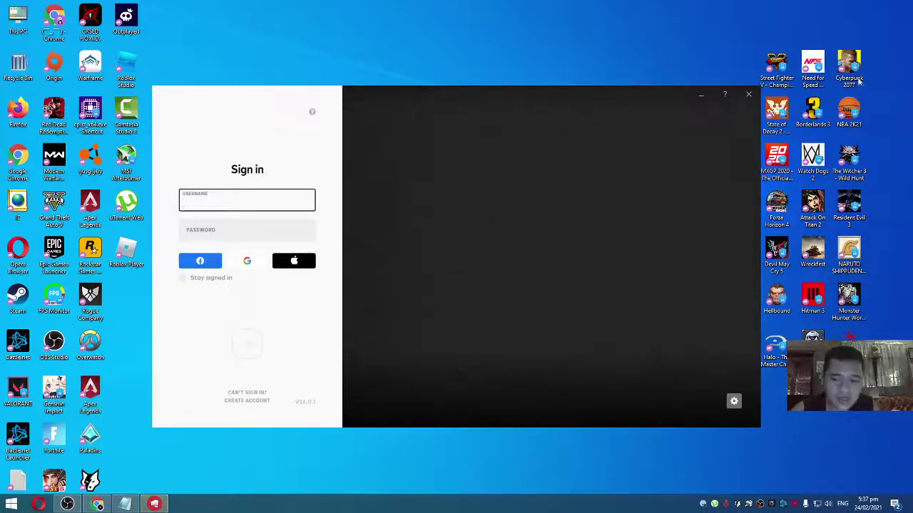
{"action": "left_click", "coordinate": [748, 96]}
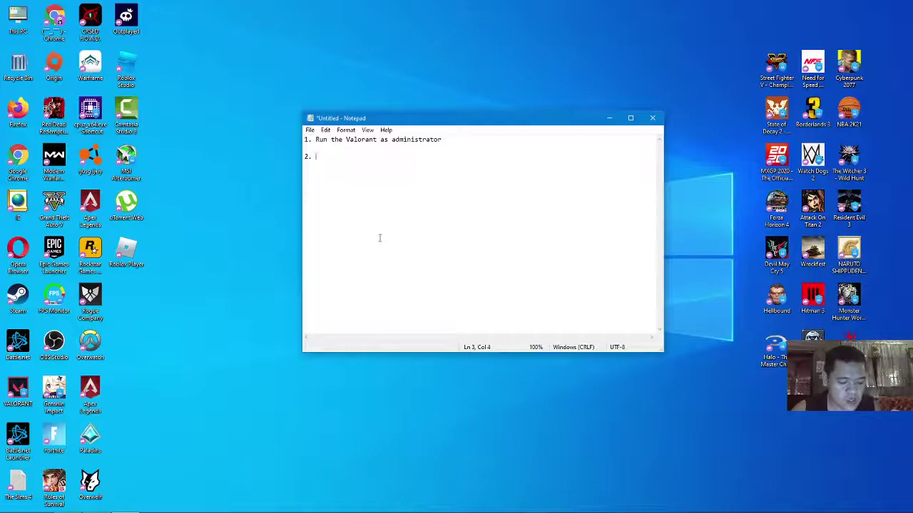
Open the Services console by running services.msc and arrange it side by side with the Notepad window.
{"action": "key", "text": "super+r"}
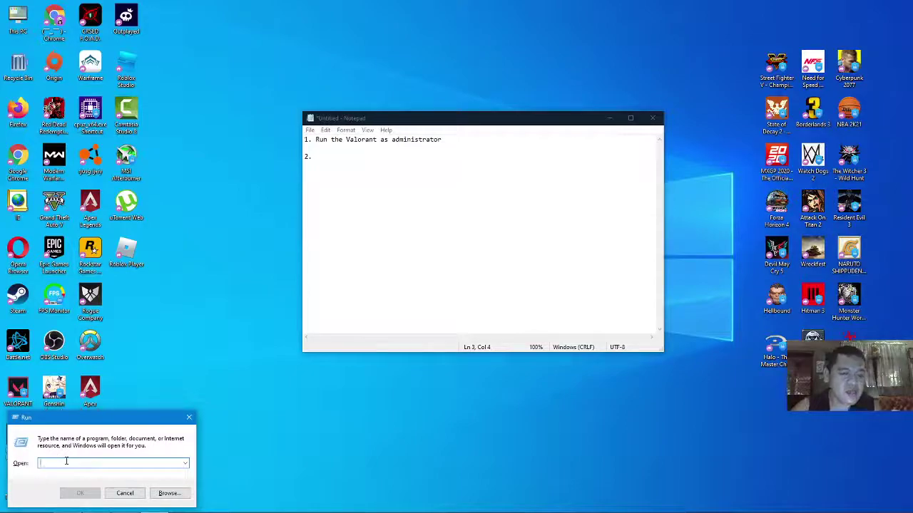
{"action": "type", "text": "services.msc"}
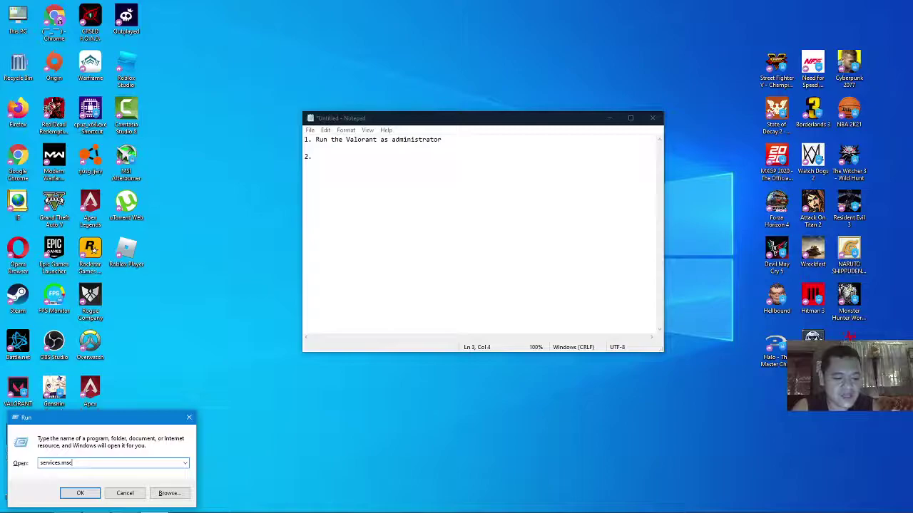
{"action": "key", "text": "Return"}
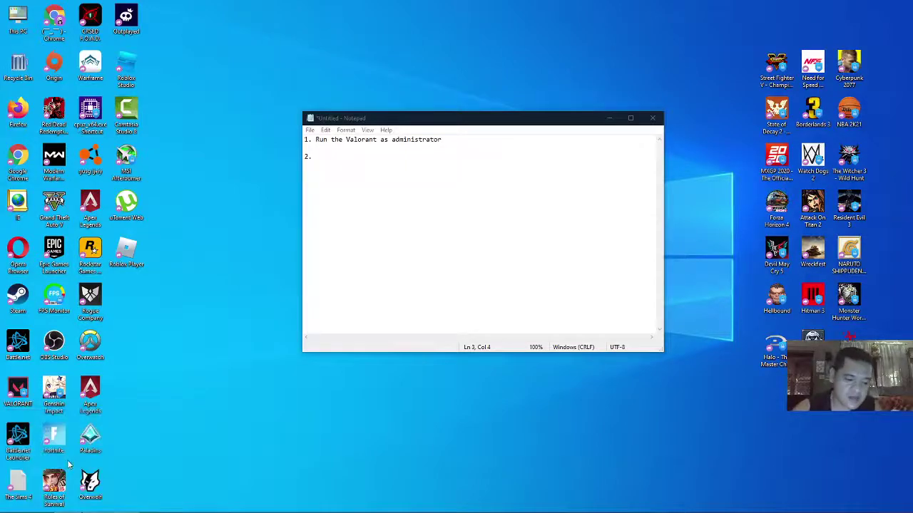
{"action": "left_click_drag", "start_coordinate": [452, 38], "coordinate": [337, 52]}
{"action": "left_click_drag", "start_coordinate": [564, 119], "coordinate": [741, 120]}
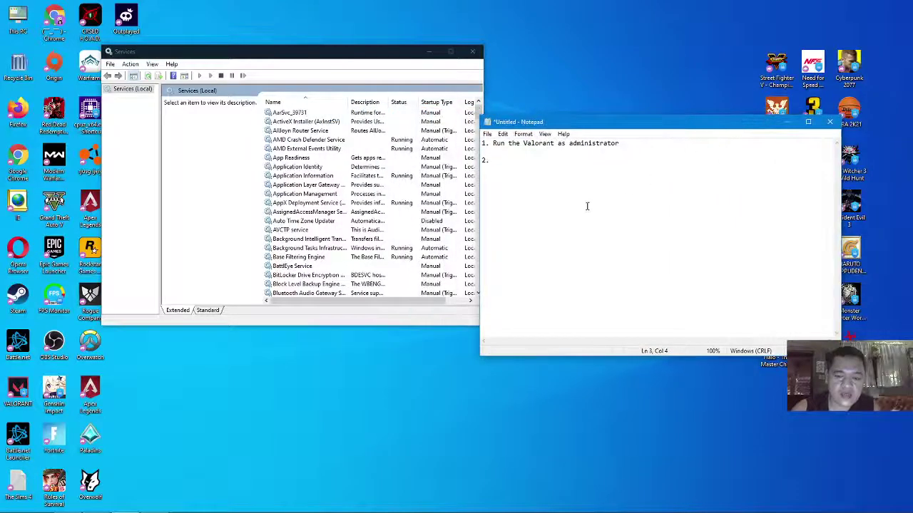
Complete item 2 of the note as "Open Services" and start a dashed sub-item below it.
{"action": "type", "text": "Open"}
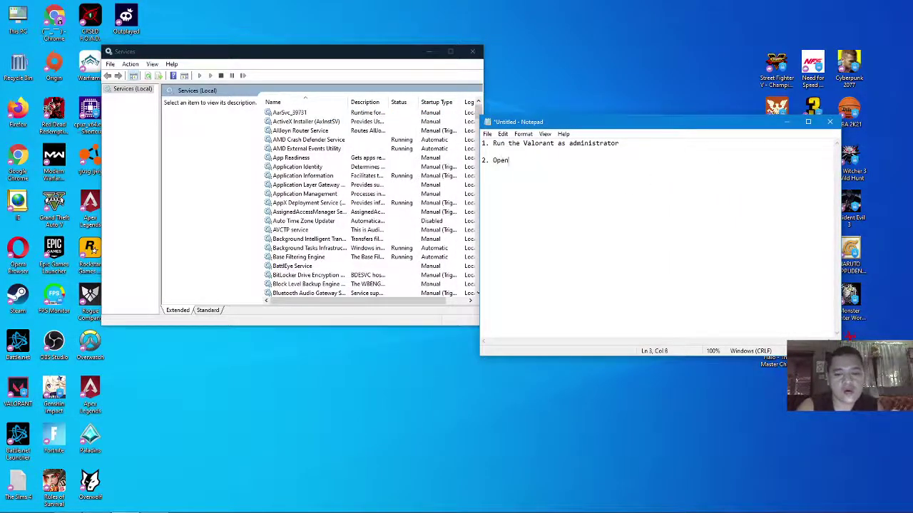
{"action": "type", "text": " Ser"}
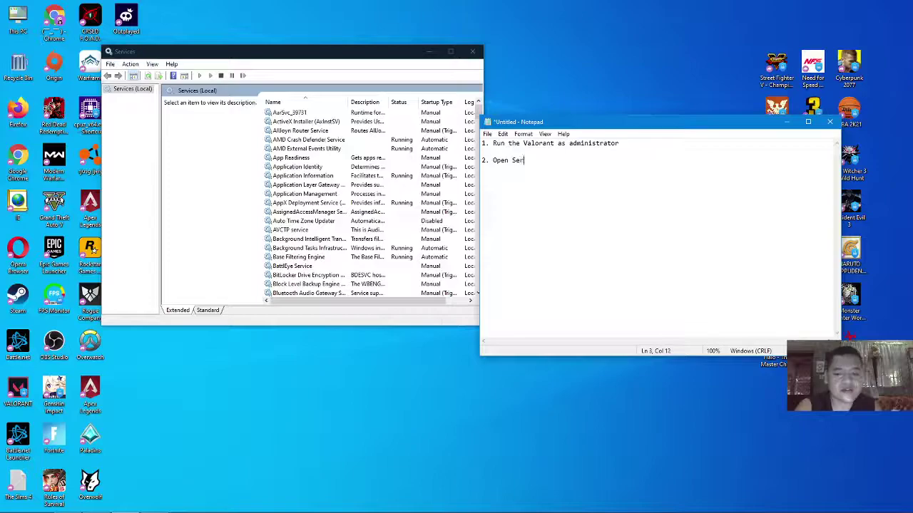
{"action": "type", "text": "vices"}
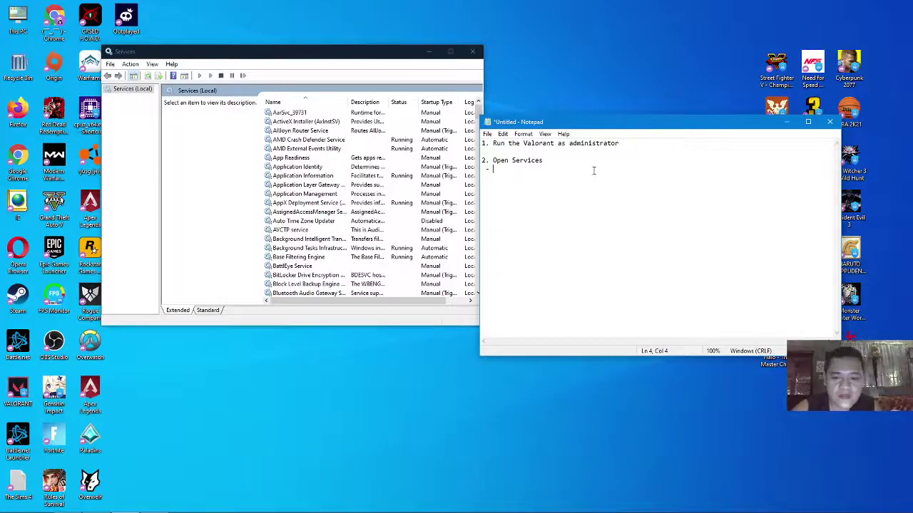
Turn on word wrap in the note and set its font size to 18.
{"action": "key", "text": "ctrl+a"}
{"action": "left_click", "coordinate": [524, 134]}
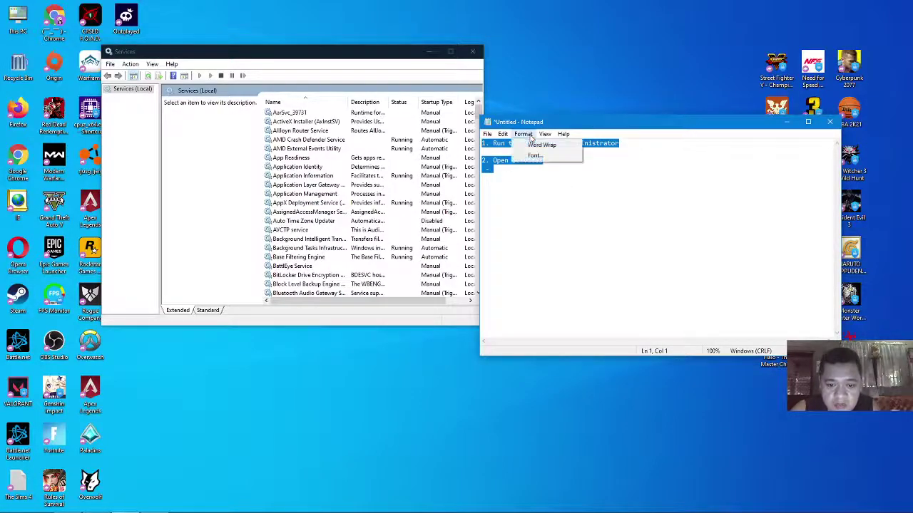
{"action": "left_click", "coordinate": [542, 145]}
{"action": "left_click", "coordinate": [524, 134]}
{"action": "left_click", "coordinate": [535, 154]}
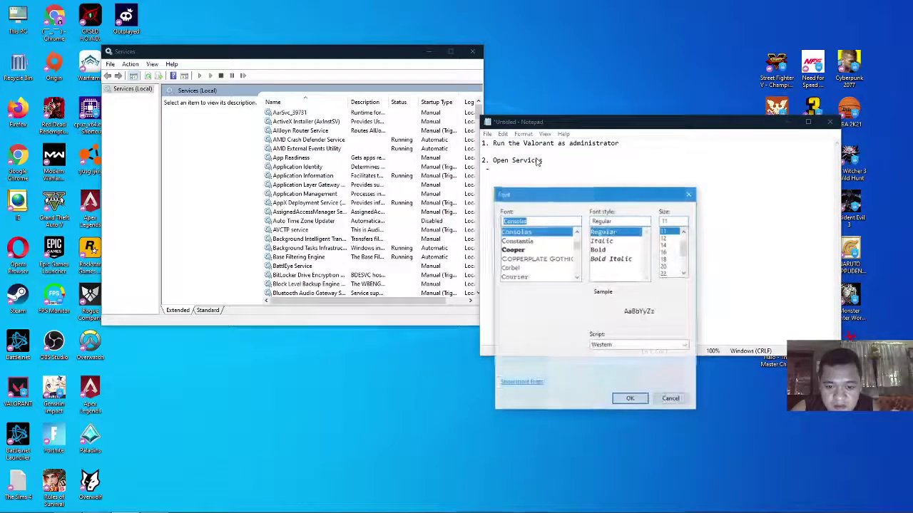
{"action": "left_click", "coordinate": [665, 258]}
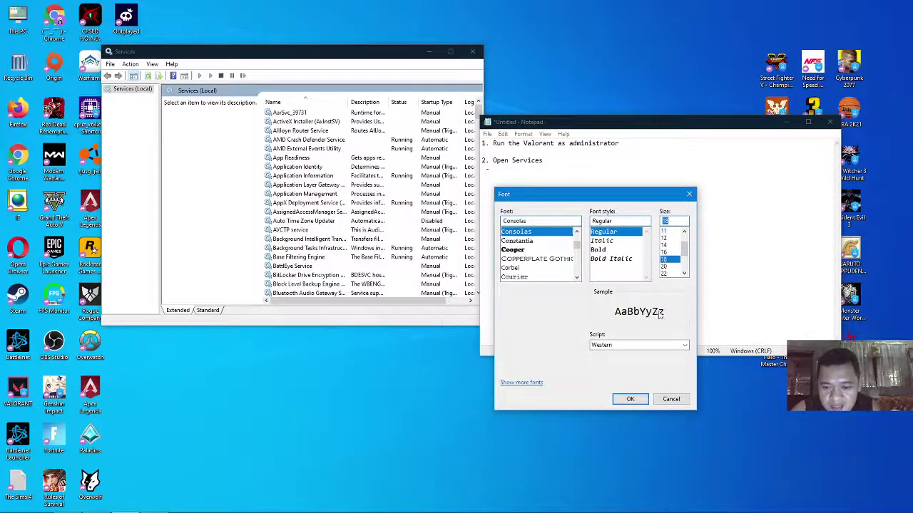
{"action": "left_click", "coordinate": [629, 399]}
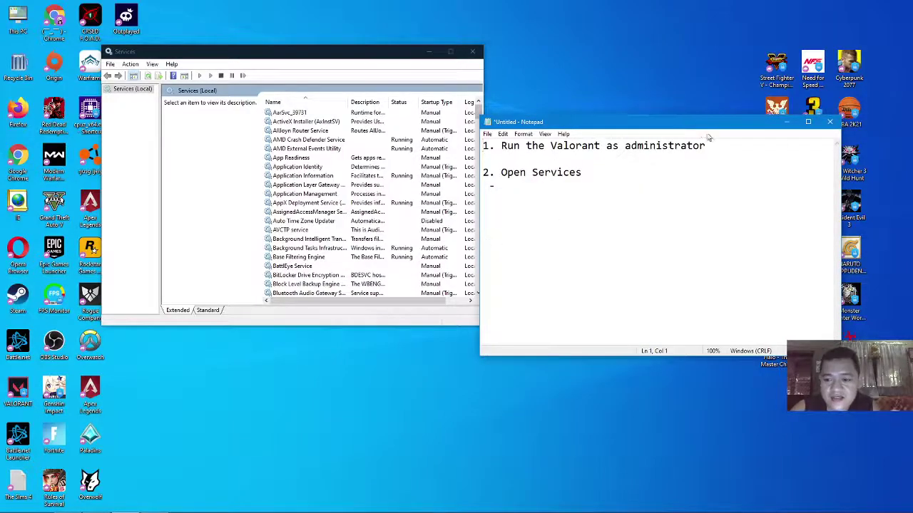
Move the Notepad window clear of the Services window and place the cursor on the dashed line under "Open Services".
{"action": "left_click_drag", "start_coordinate": [647, 122], "coordinate": [683, 98]}
{"action": "left_click", "coordinate": [567, 131]}
{"action": "left_click_drag", "start_coordinate": [538, 121], "coordinate": [743, 121]}
{"action": "left_click", "coordinate": [612, 166]}
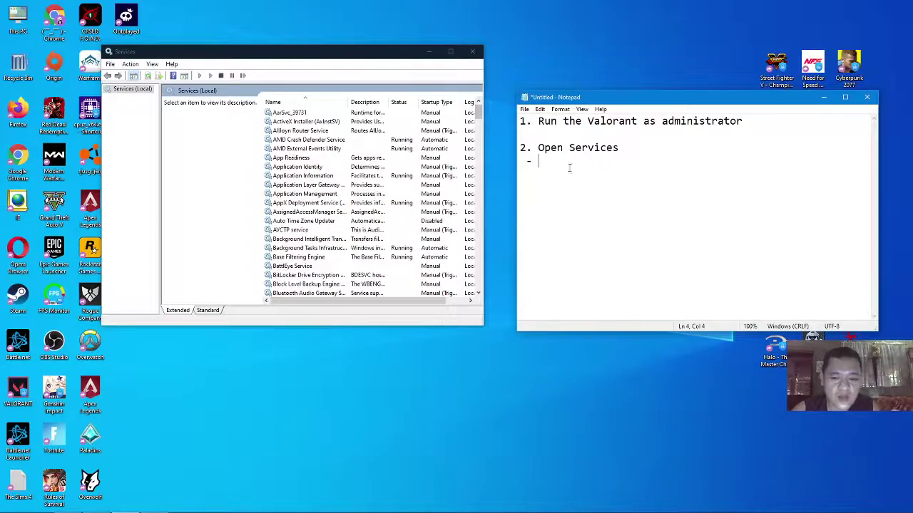
Locate and select the vgc service in the Services list, and return to the dashed sub-item in the note.
{"action": "left_click", "coordinate": [321, 140]}
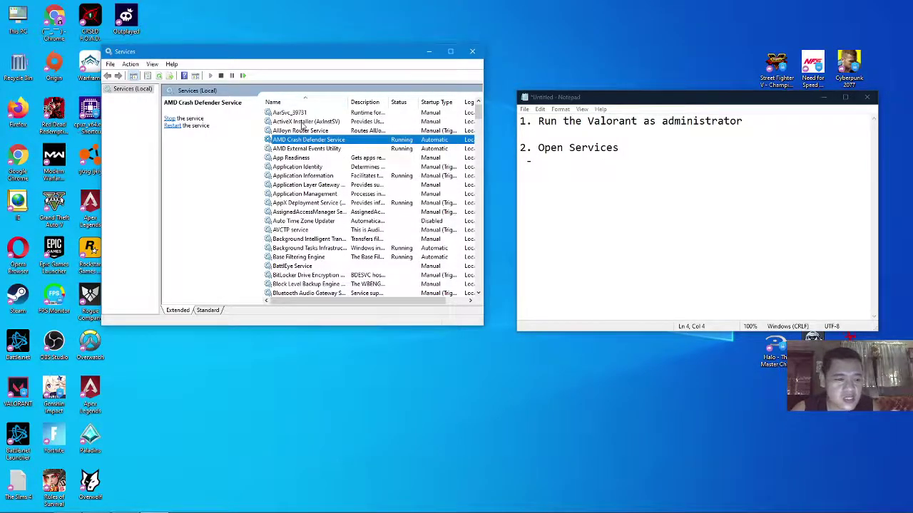
{"action": "left_click", "coordinate": [302, 122]}
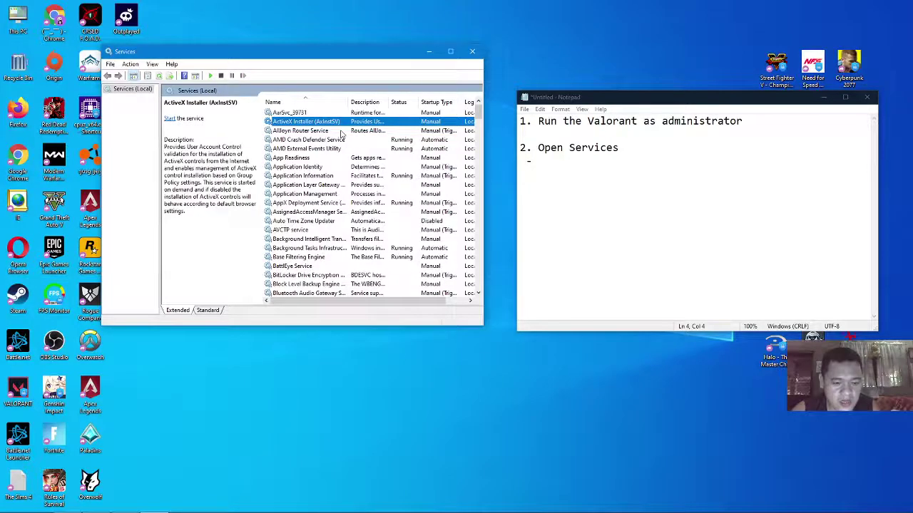
{"action": "key", "text": "v"}
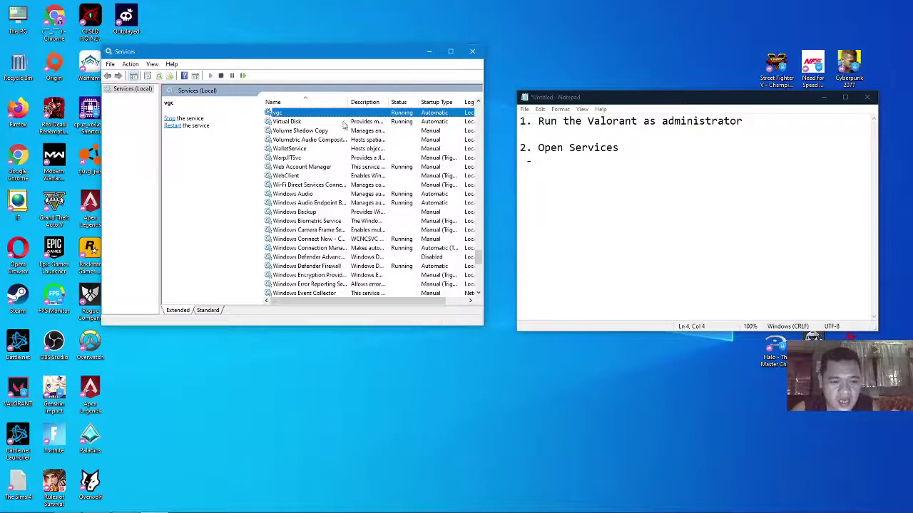
{"action": "left_click", "coordinate": [300, 124]}
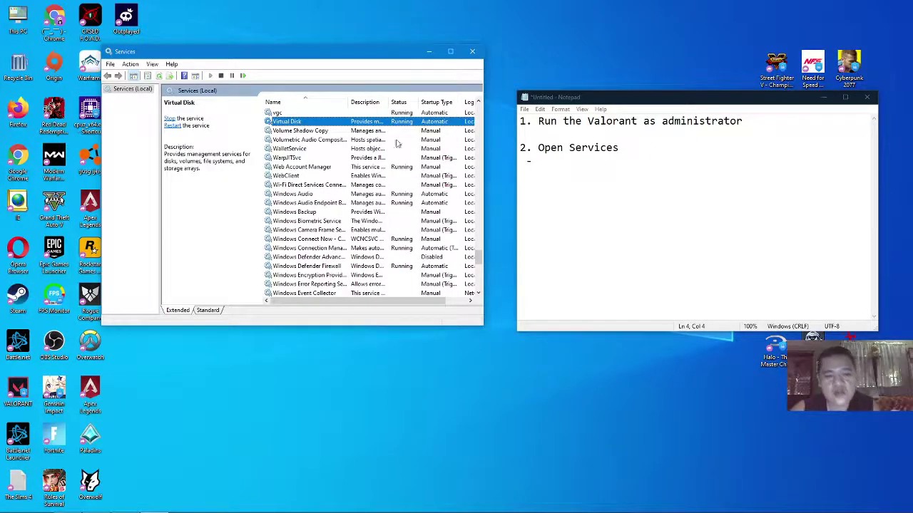
{"action": "left_click", "coordinate": [279, 113]}
{"action": "left_click", "coordinate": [544, 160]}
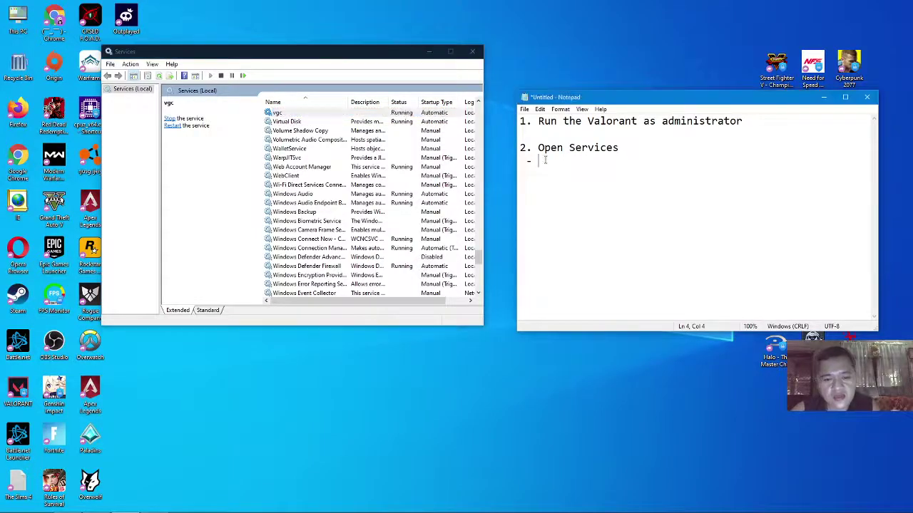
Write "make sure that vgc and Virtual Disk Drive are runing and" on the dashed line under "Open Services".
{"action": "type", "text": "m"}
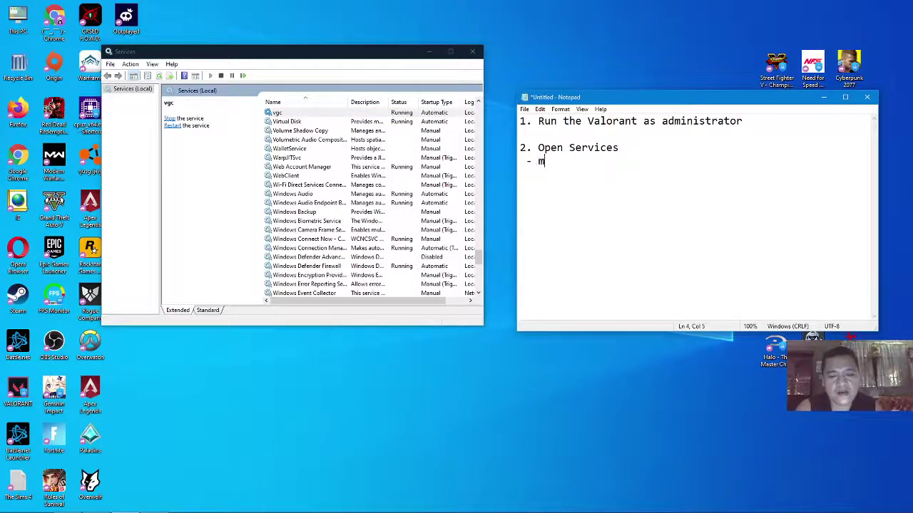
{"action": "type", "text": "ake sure "}
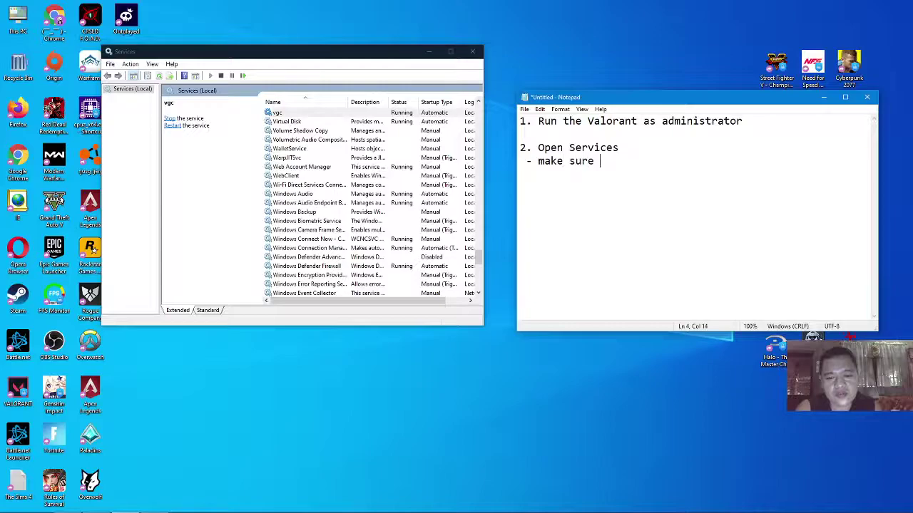
{"action": "type", "text": "that vg"}
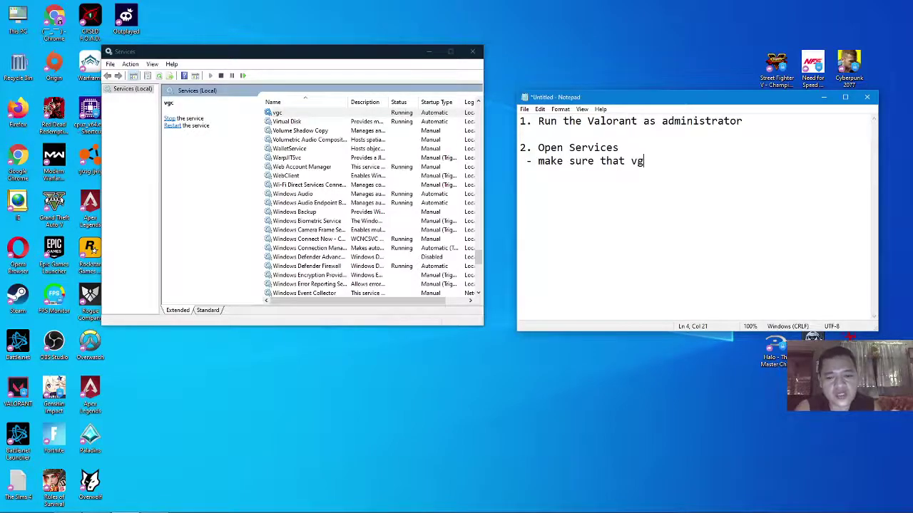
{"action": "type", "text": "c and "}
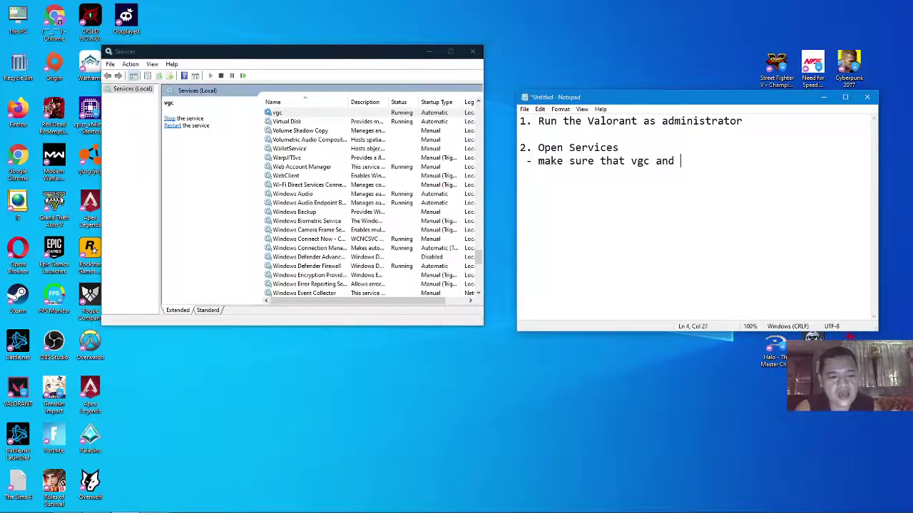
{"action": "type", "text": "Virtual"}
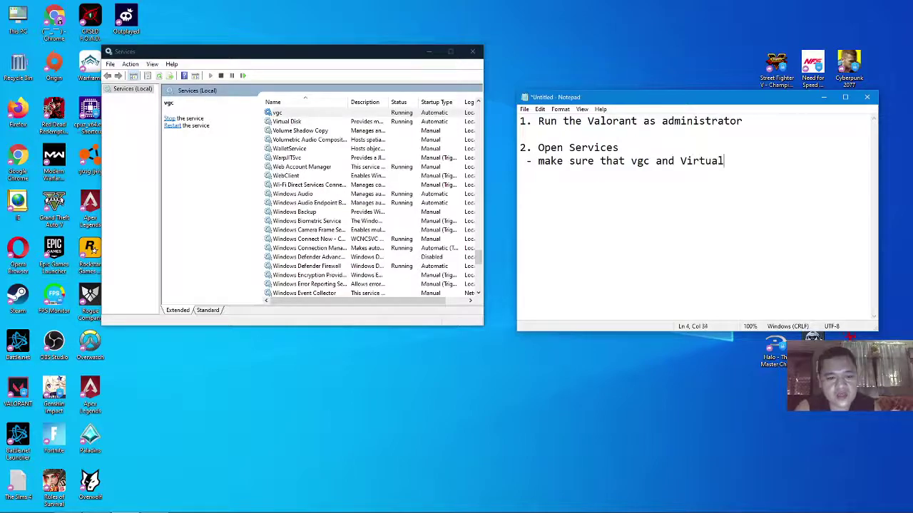
{"action": "type", "text": " Disk Driv"}
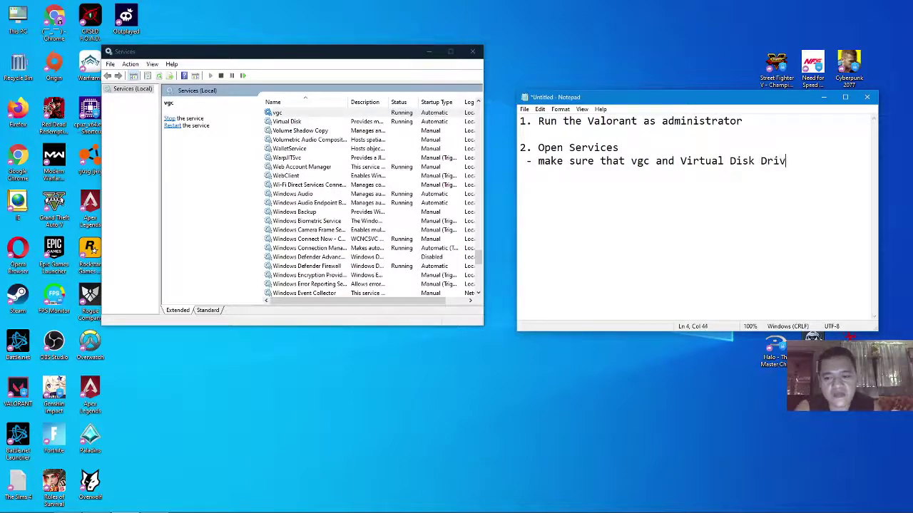
{"action": "type", "text": "e are runing and"}
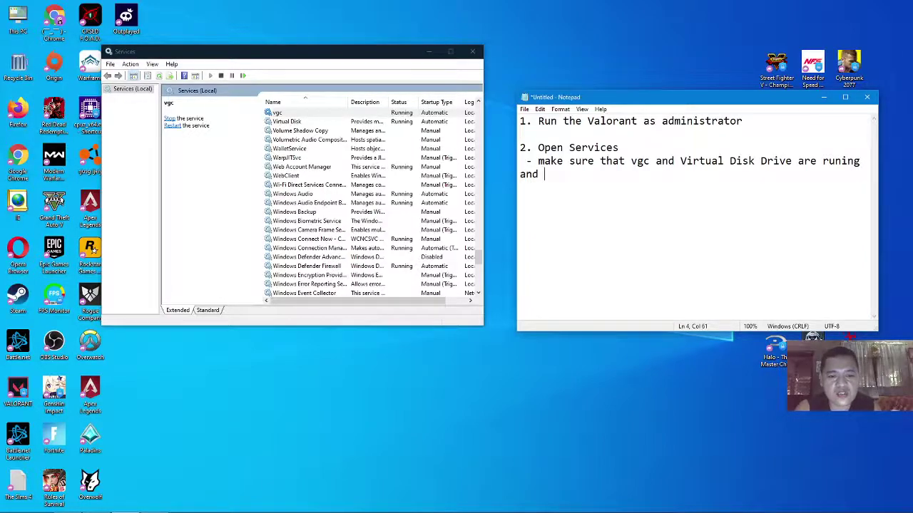
Complete the sub-item about vgc and Virtual Disk Drive with "Startup Type = Automatic" and start a new line.
{"action": "type", "text": " Sta"}
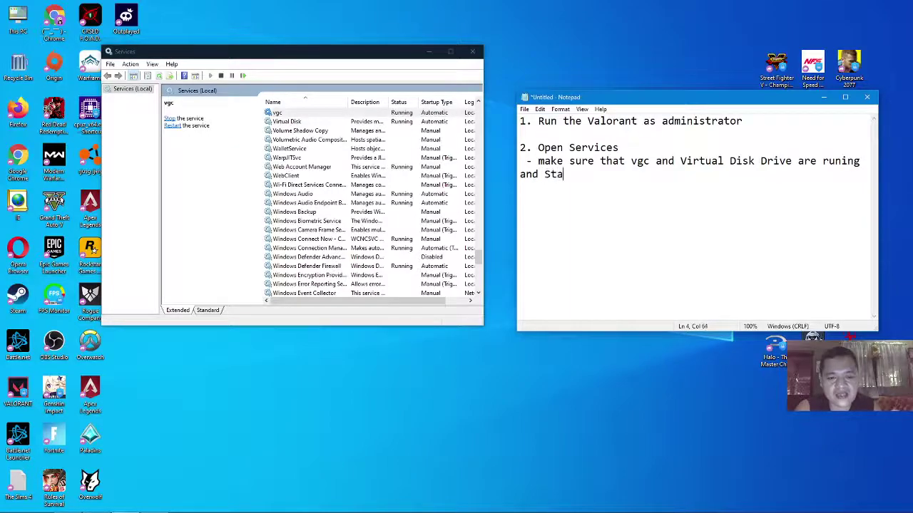
{"action": "key", "text": "BackSpace"}
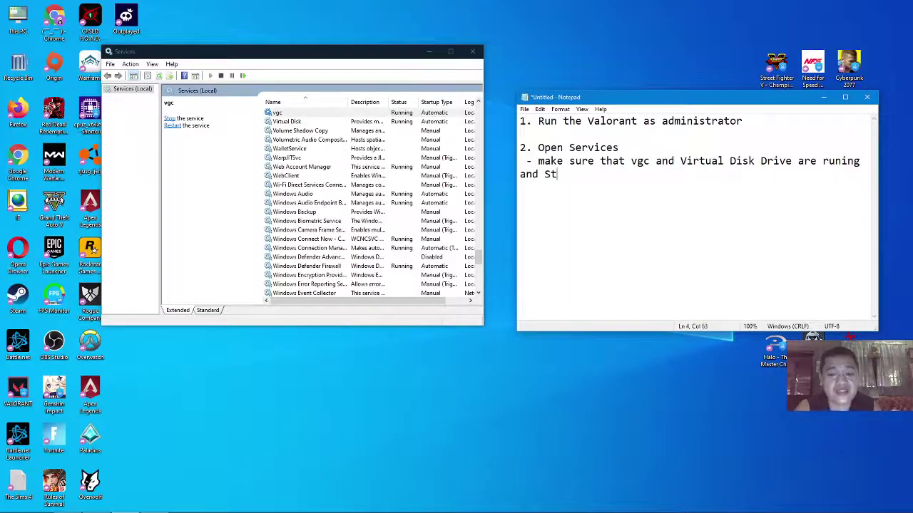
{"action": "type", "text": "artu"}
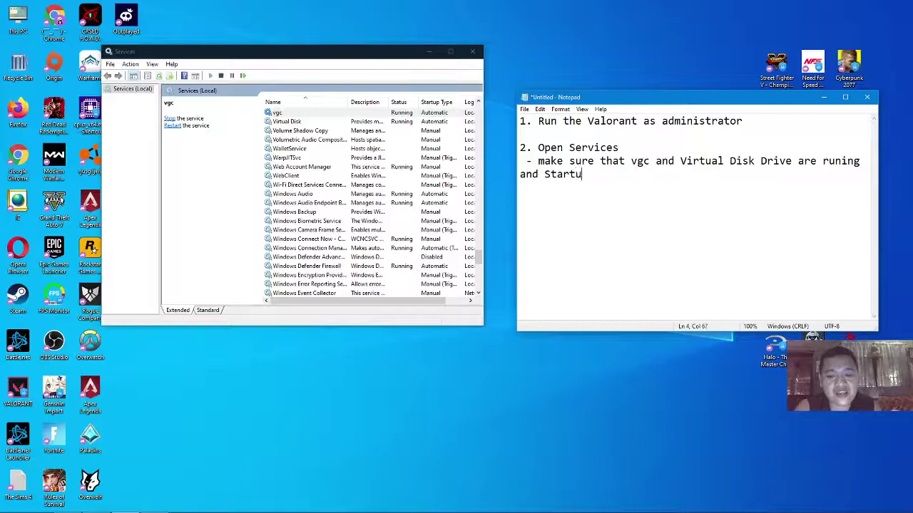
{"action": "type", "text": "p type"}
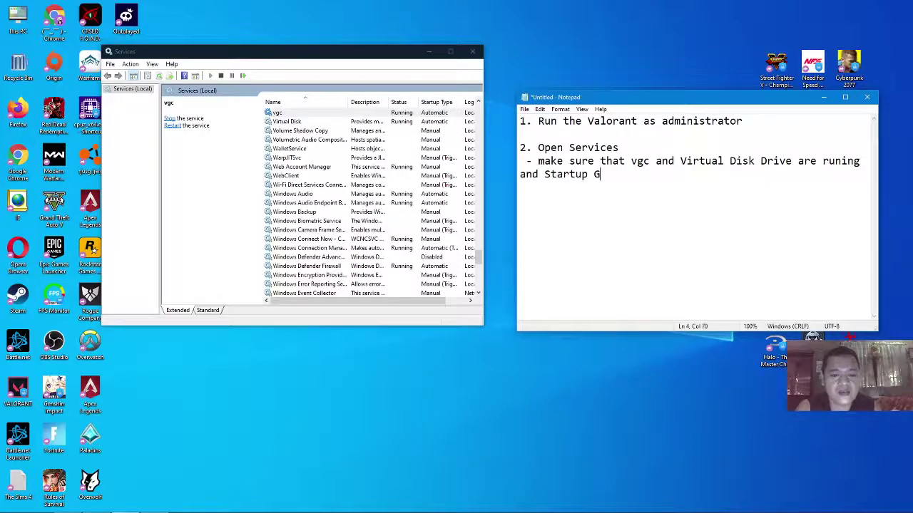
{"action": "key", "text": "BackSpace"}
{"action": "key", "text": "BackSpace"}
{"action": "key", "text": "BackSpace"}
{"action": "key", "text": "BackSpace"}
{"action": "type", "text": "Type = Aut"}
{"action": "key", "text": "BackSpace"}
{"action": "type", "text": "utomatic"}
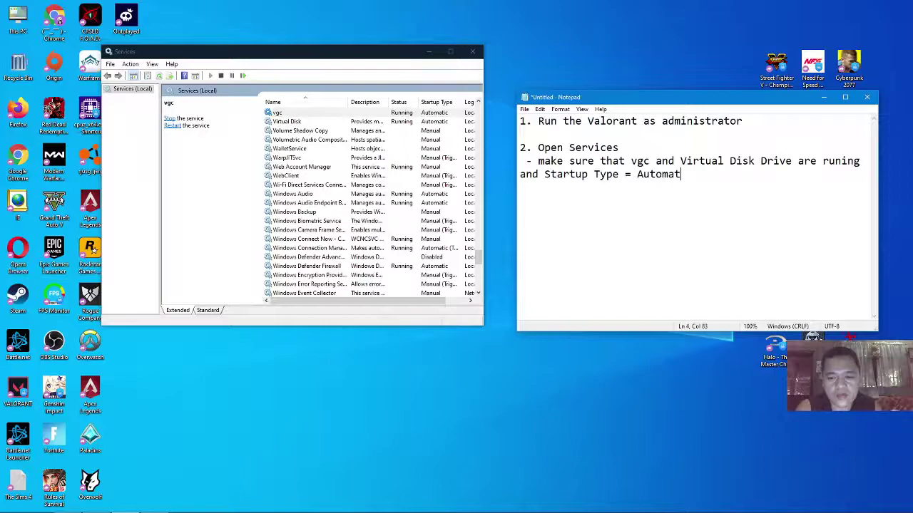
{"action": "key", "text": "Return"}
Set the vgc service's startup type to Automatic in its properties and accept the dialog.
{"action": "left_click", "coordinate": [275, 114]}
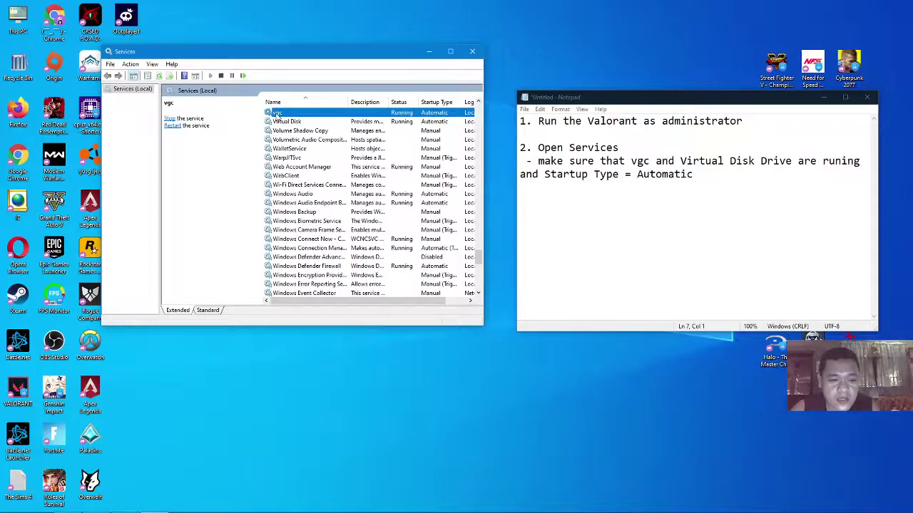
{"action": "right_click", "coordinate": [277, 115]}
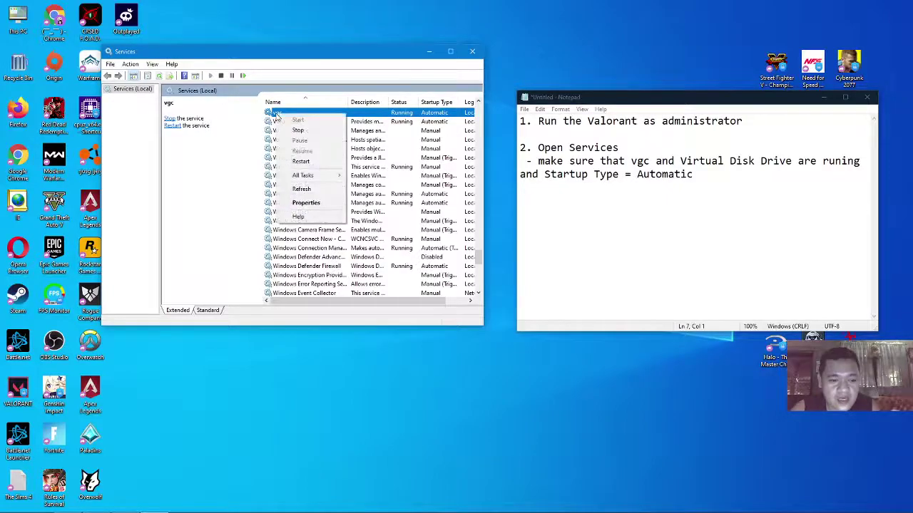
{"action": "left_click", "coordinate": [308, 203]}
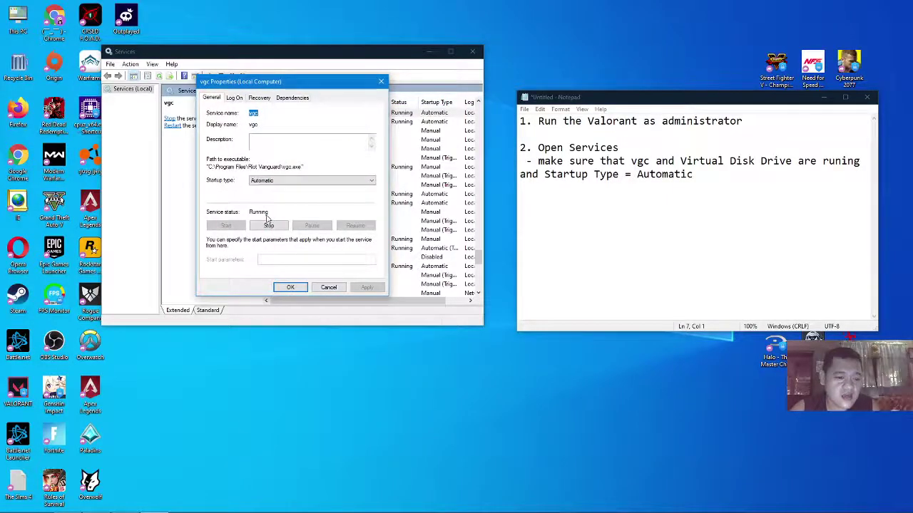
{"action": "left_click", "coordinate": [279, 181]}
{"action": "left_click", "coordinate": [270, 202]}
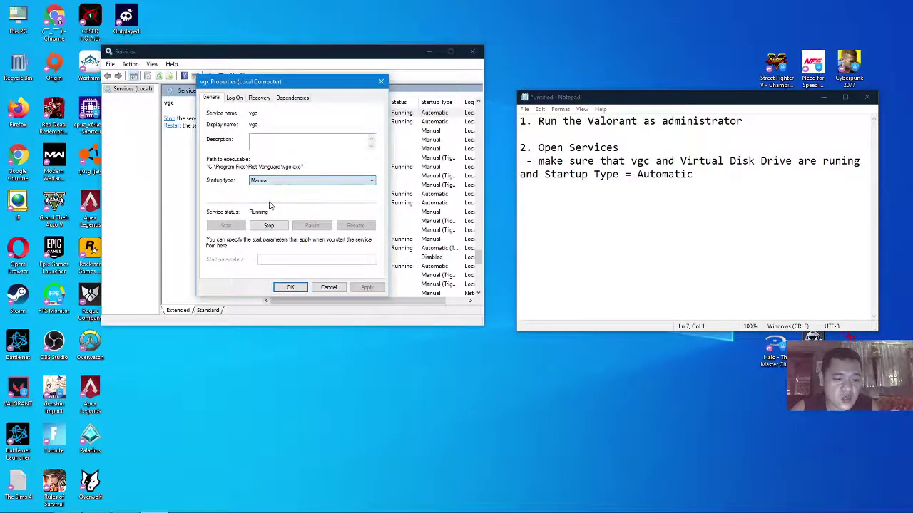
{"action": "left_click", "coordinate": [371, 181]}
{"action": "left_click", "coordinate": [261, 194]}
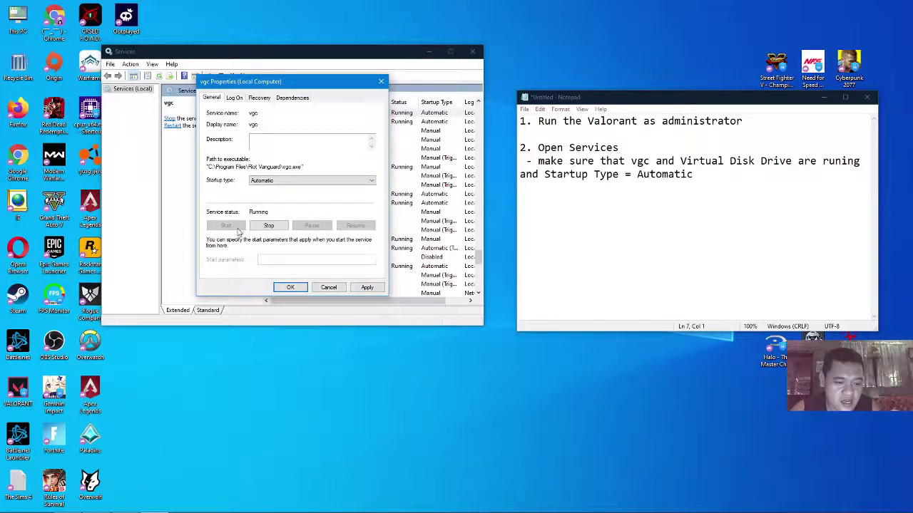
{"action": "left_click", "coordinate": [291, 287]}
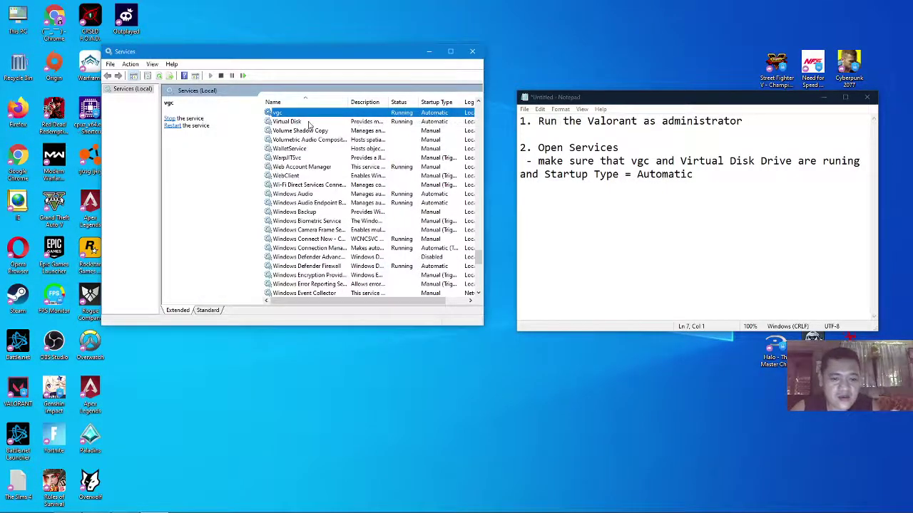
Set the Virtual Disk service's startup type to Automatic in its properties and accept the dialog.
{"action": "left_click", "coordinate": [289, 123]}
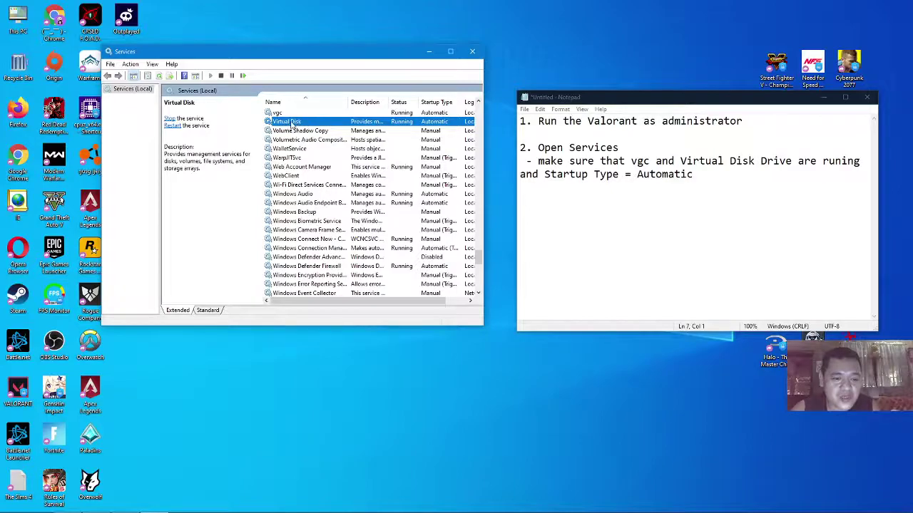
{"action": "right_click", "coordinate": [305, 124]}
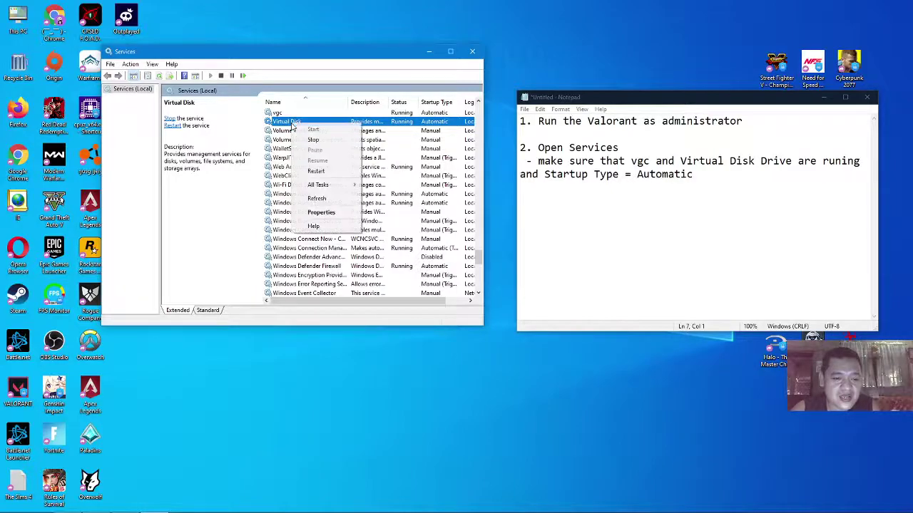
{"action": "left_click", "coordinate": [328, 214]}
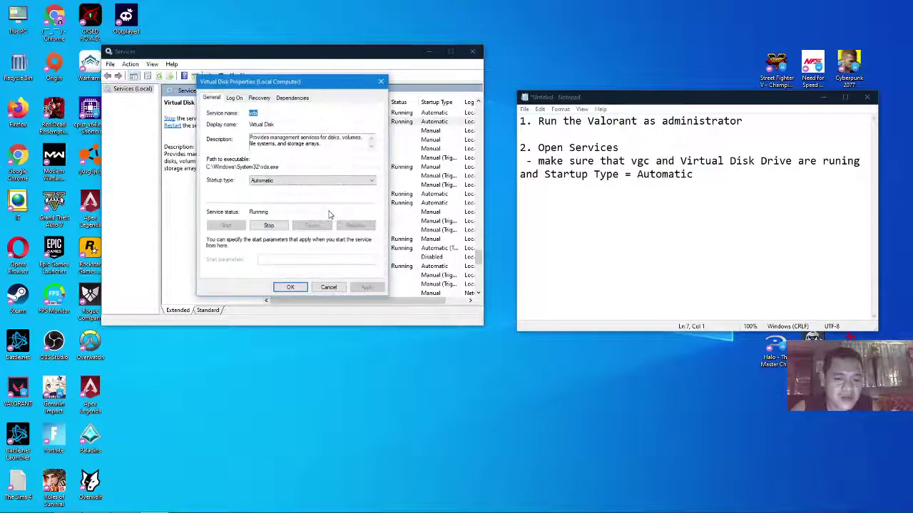
{"action": "left_click", "coordinate": [285, 181]}
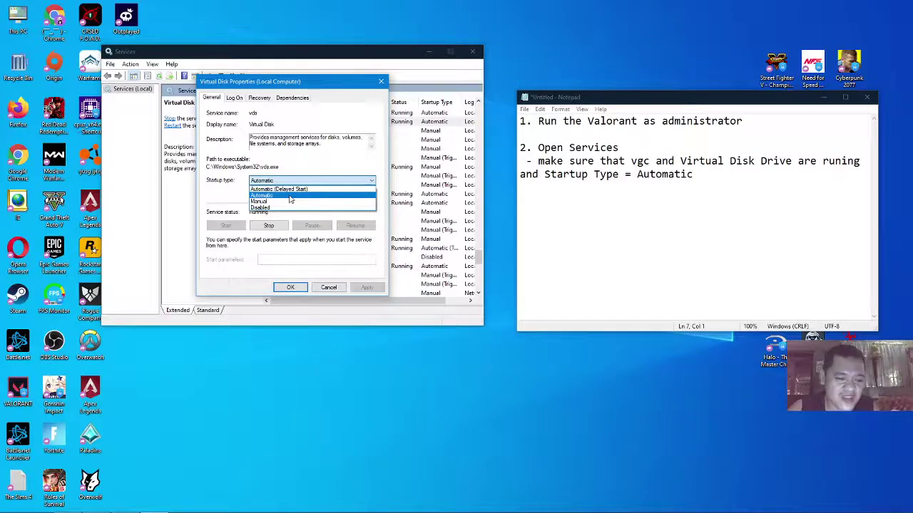
{"action": "left_click", "coordinate": [289, 197]}
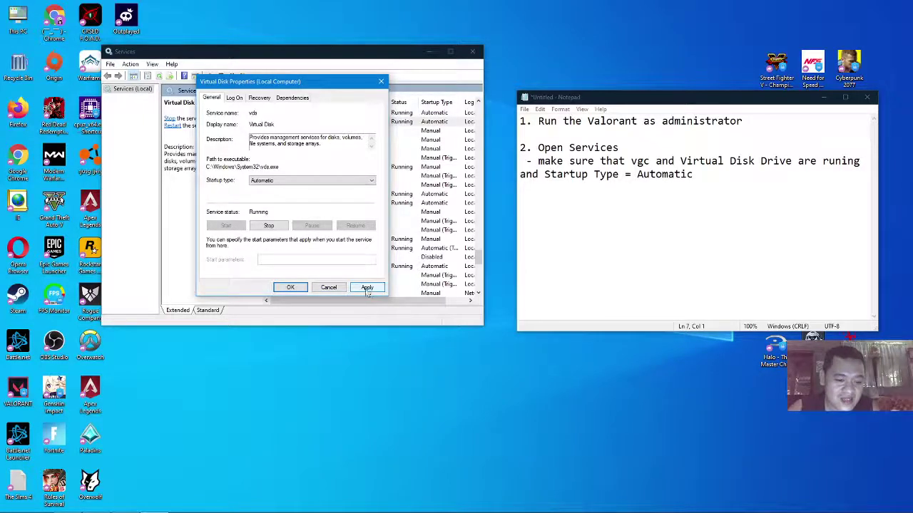
{"action": "left_click", "coordinate": [290, 288]}
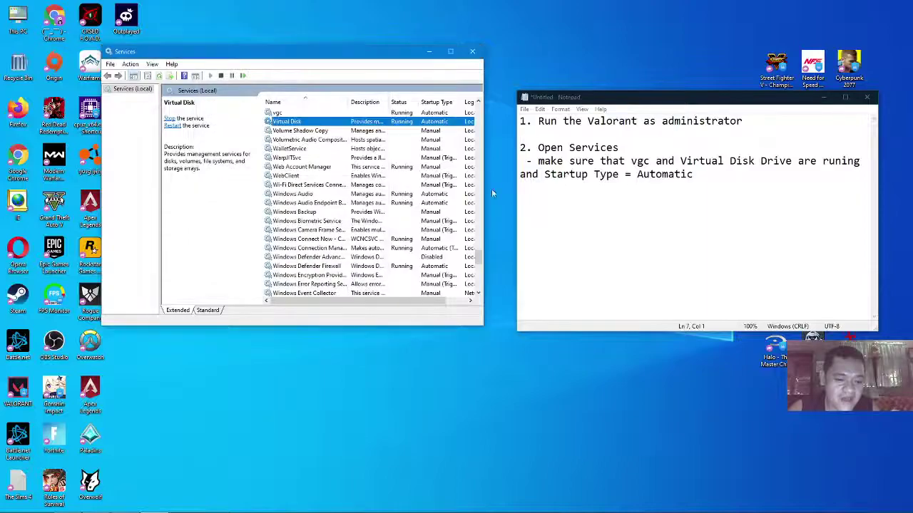
Add the dashed sub-item "Restart your computer" below the Startup Type line in the note.
{"action": "left_click", "coordinate": [706, 182]}
{"action": "left_click", "coordinate": [702, 176]}
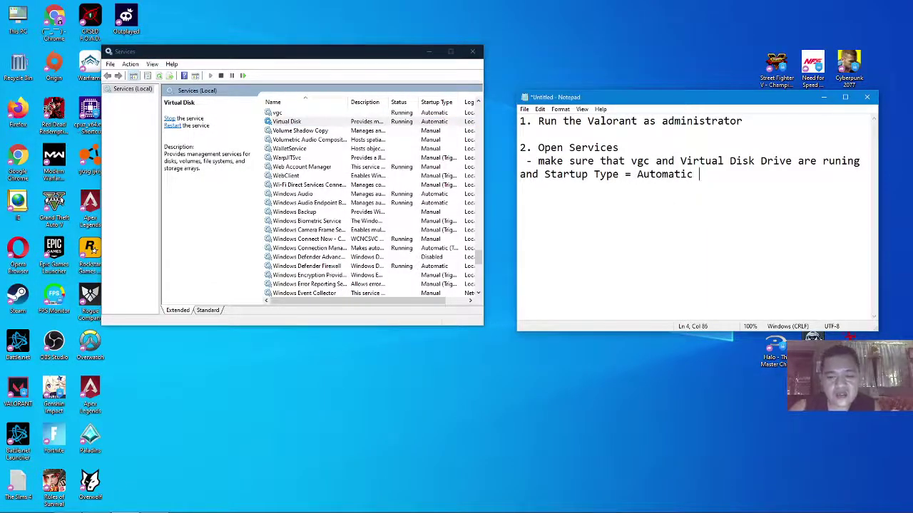
{"action": "type", "text": "- RStar"}
{"action": "key", "text": "BackSpace"}
{"action": "key", "text": "BackSpace"}
{"action": "key", "text": "BackSpace"}
{"action": "key", "text": "BackSpace"}
{"action": "type", "text": "eas"}
{"action": "key", "text": "BackSpace"}
{"action": "key", "text": "BackSpace"}
{"action": "type", "text": "start your computer"}
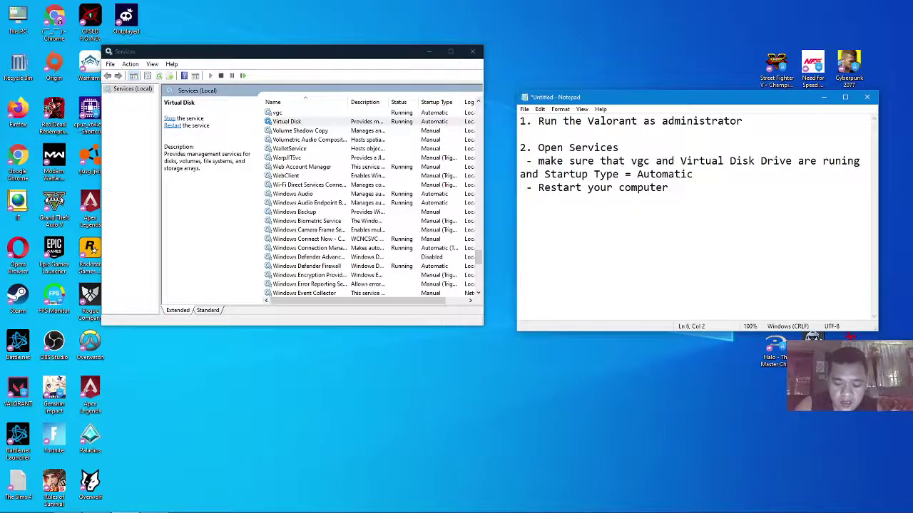
Start item 3 in the note and close the Services window, returning the cursor to the new item.
{"action": "type", "text": " 3."}
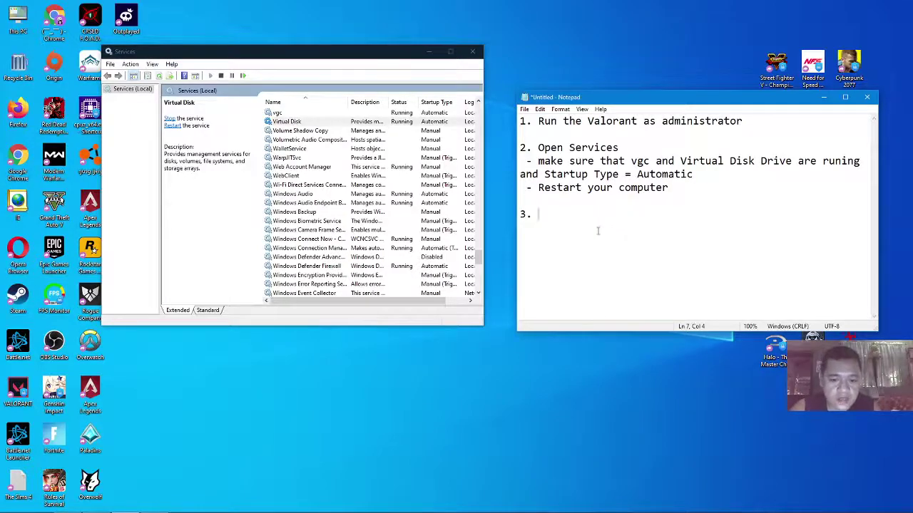
{"action": "left_click", "coordinate": [550, 205]}
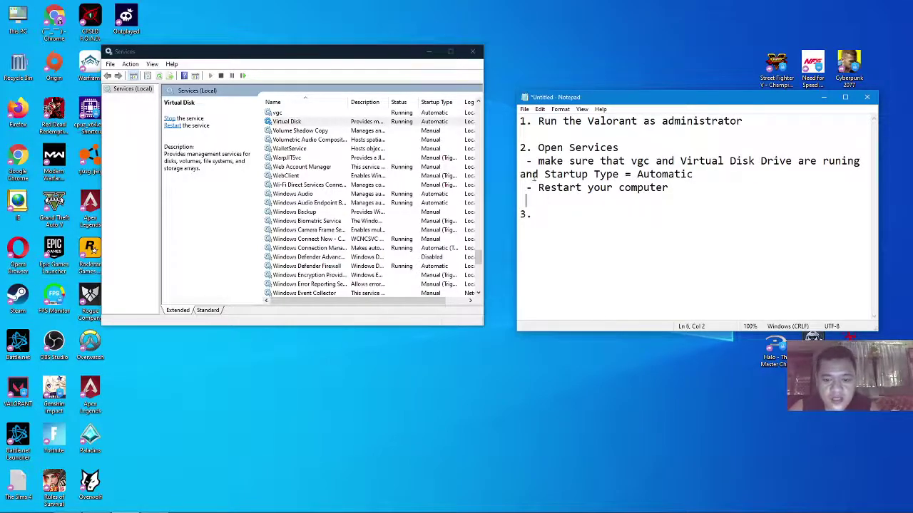
{"action": "left_click", "coordinate": [473, 55]}
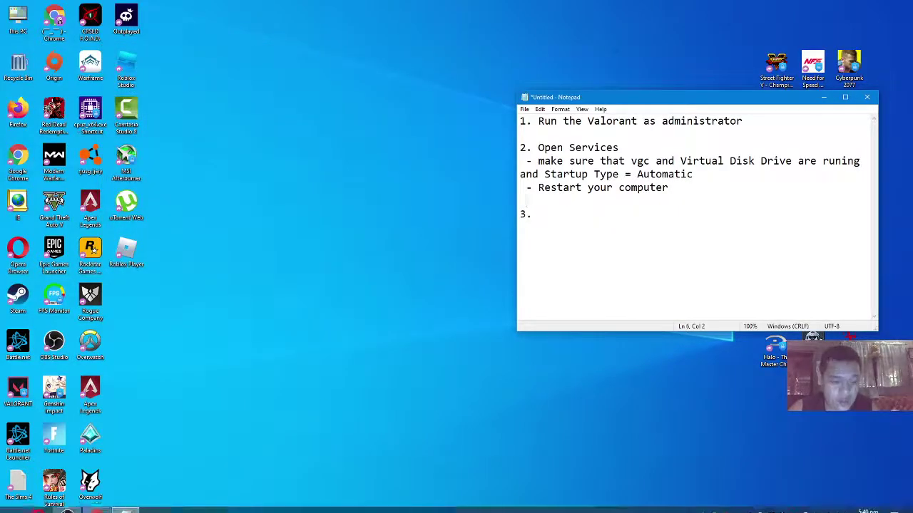
{"action": "left_click", "coordinate": [556, 217]}
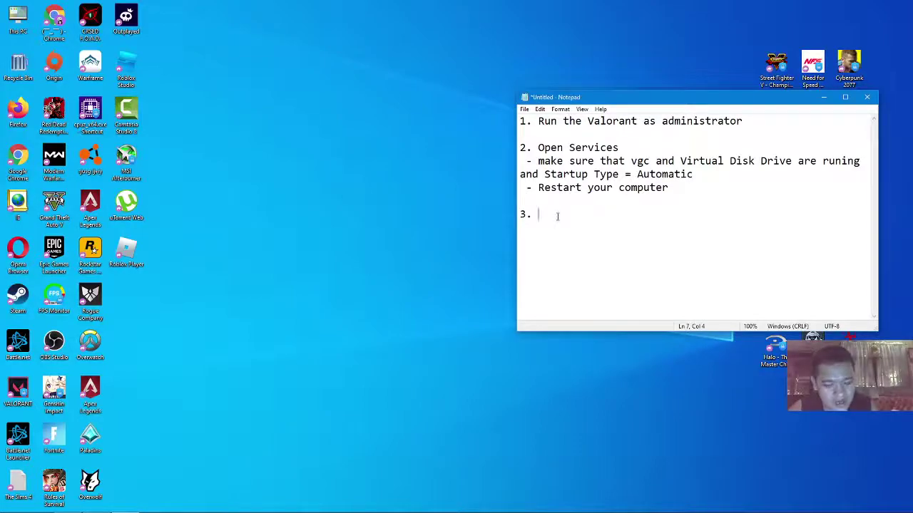
{"action": "key", "text": "super+r"}
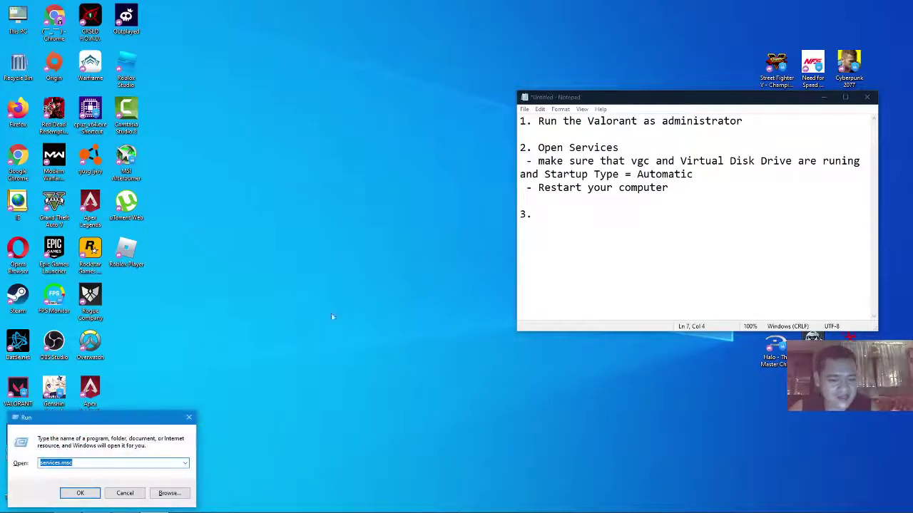
{"action": "left_click", "coordinate": [189, 419]}
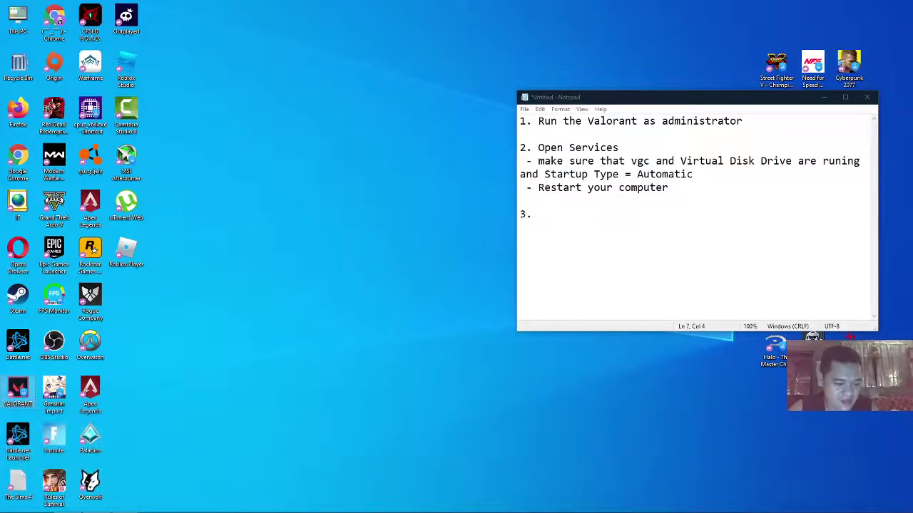
{"action": "mouse_move", "coordinate": [30, 492]}
{"action": "left_click", "coordinate": [12, 504]}
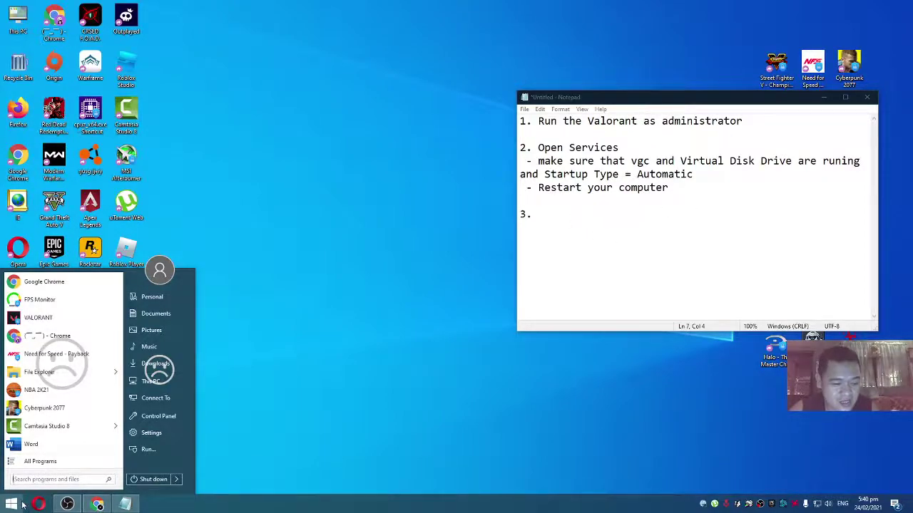
Write "Go to search" as the text of item 3 in the note.
{"action": "left_click", "coordinate": [554, 214]}
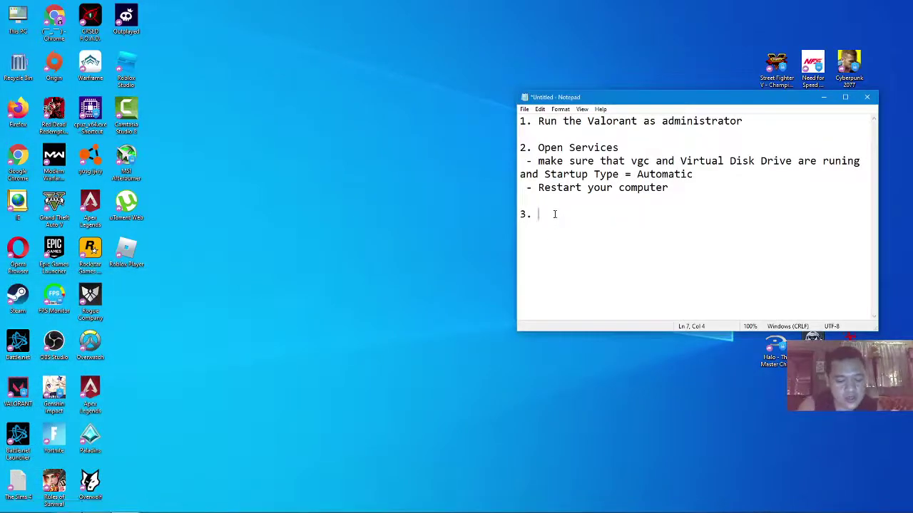
{"action": "type", "text": "Go to serach"}
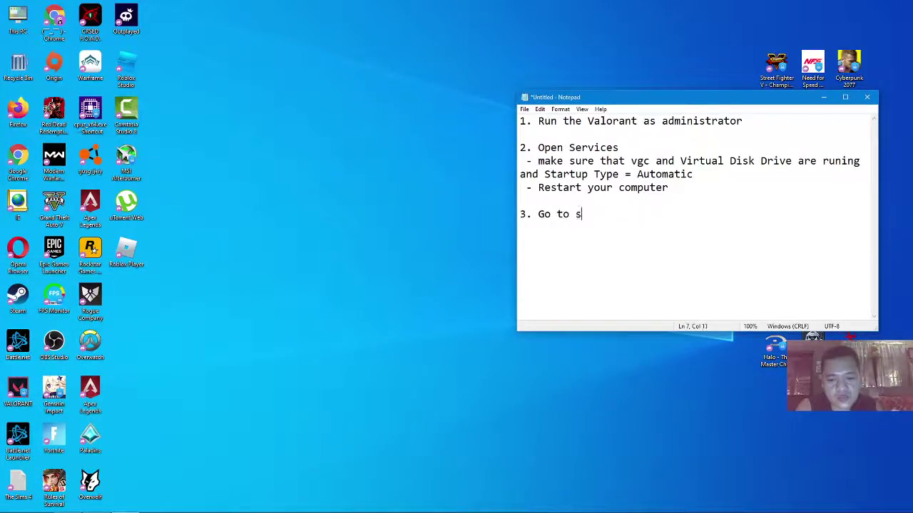
{"action": "key", "text": "BackSpace"}
{"action": "key", "text": "BackSpace"}
{"action": "key", "text": "BackSpace"}
{"action": "key", "text": "BackSpace"}
{"action": "type", "text": "arch"}
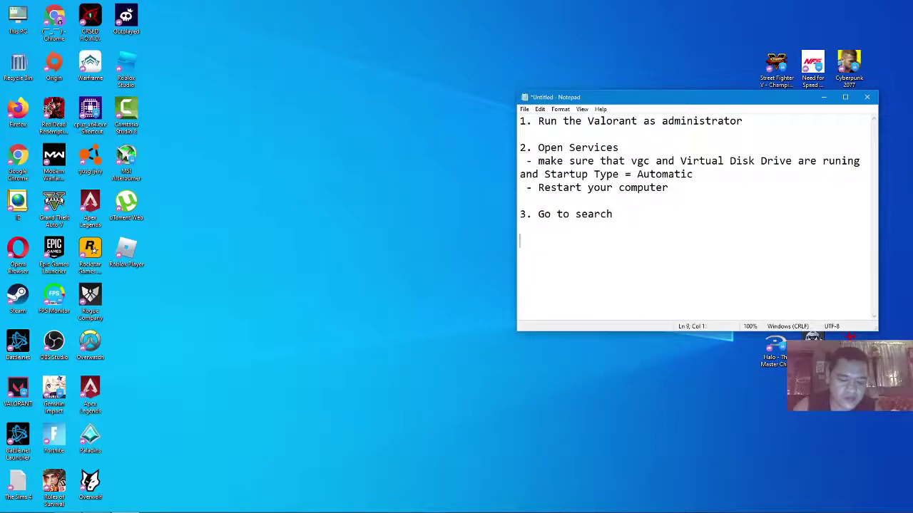
Search the Start menu for %localappdata% and copy the search term.
{"action": "left_click", "coordinate": [11, 504]}
{"action": "left_click", "coordinate": [57, 479]}
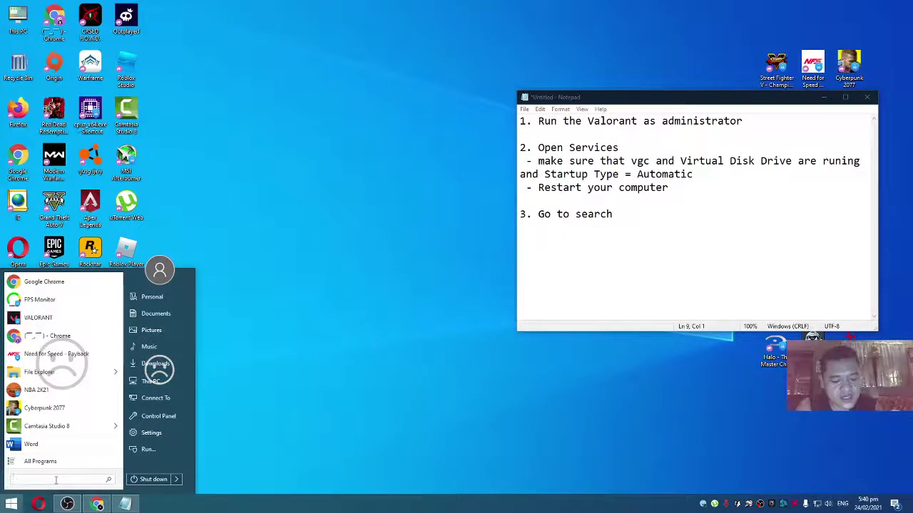
{"action": "type", "text": "%localappdata"}
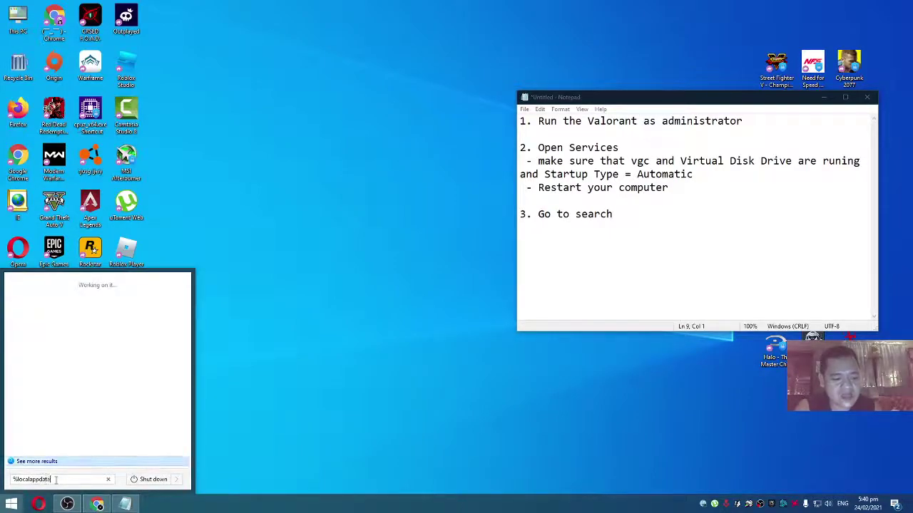
{"action": "type", "text": "%"}
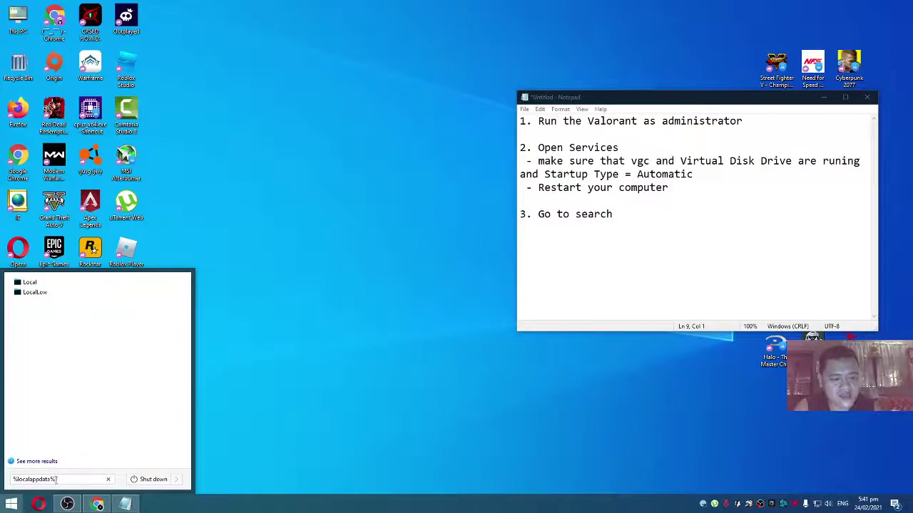
{"action": "left_click_drag", "start_coordinate": [70, 479], "coordinate": [8, 481]}
{"action": "key", "text": "ctrl+c"}
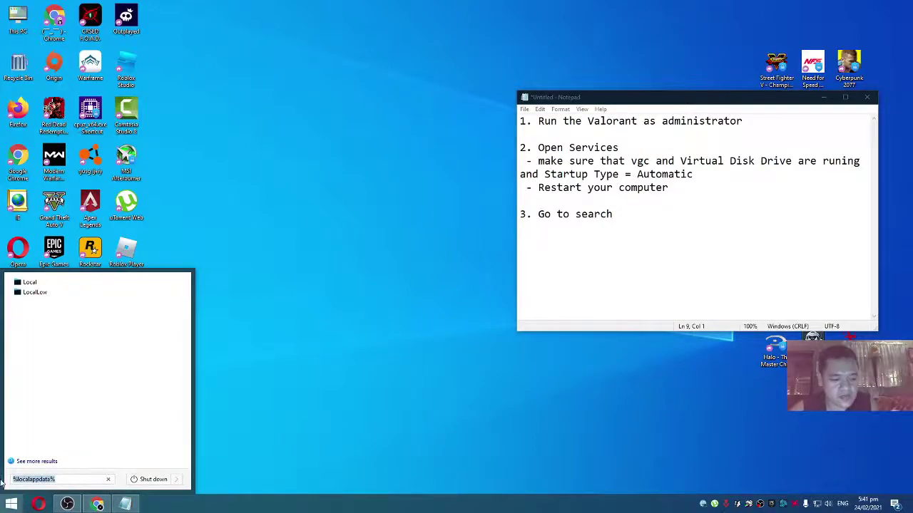
Add the dashed sub-item type in "%localappdata%" below item 3 in the note.
{"action": "left_click", "coordinate": [592, 240]}
{"action": "left_click", "coordinate": [564, 227]}
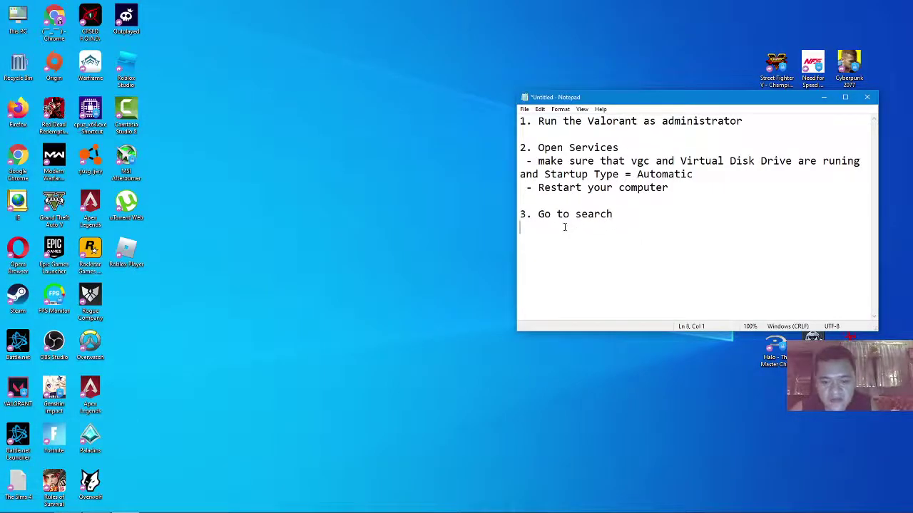
{"action": "type", "text": "- type in"}
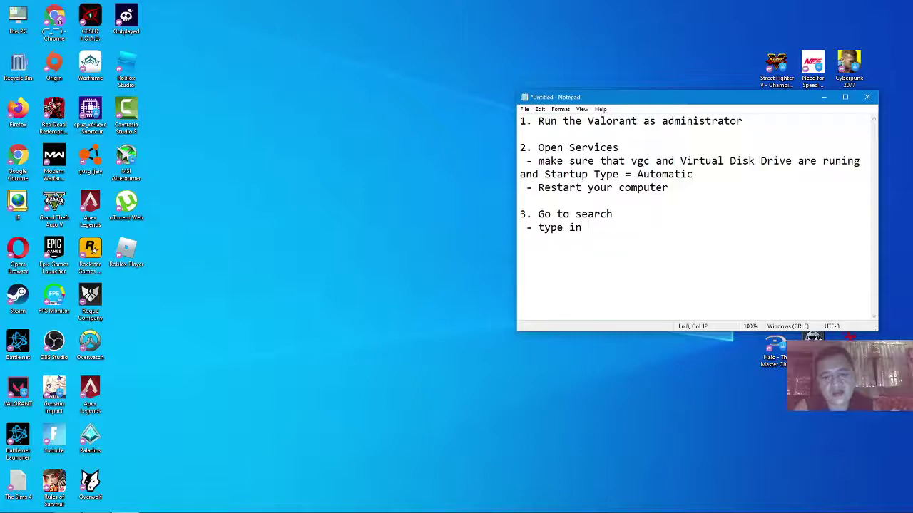
{"action": "type", "text": " \"\""}
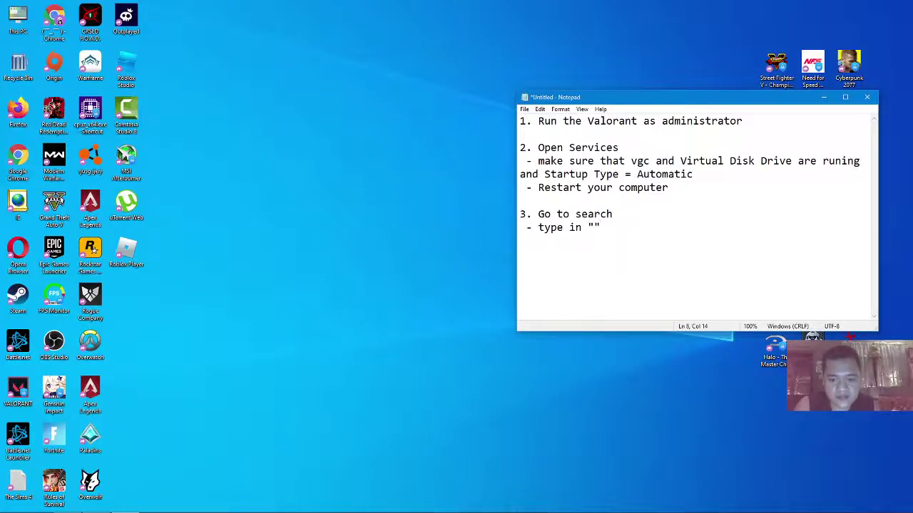
{"action": "key", "text": "Left"}
{"action": "type", "text": "%localappdata%"}
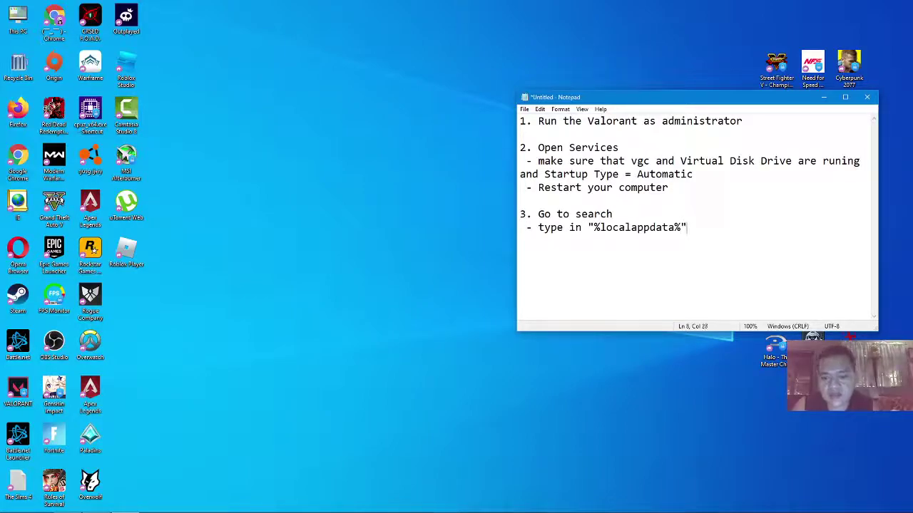
Search the Start menu for the copied %localappdata% term and open the Local folder.
{"action": "left_click", "coordinate": [11, 504]}
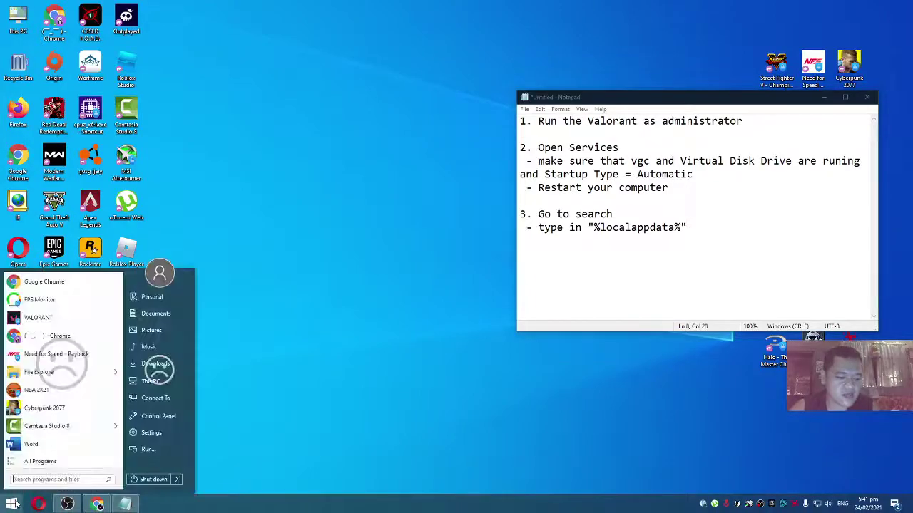
{"action": "left_click", "coordinate": [42, 482]}
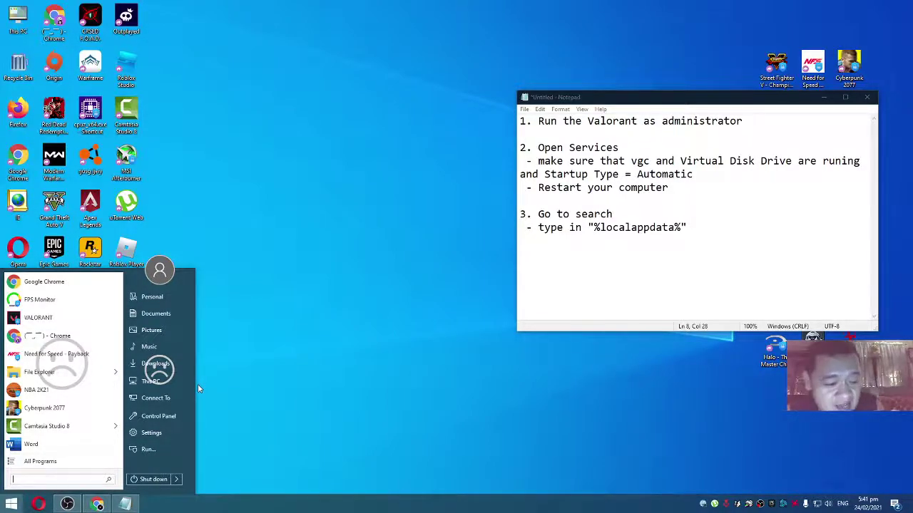
{"action": "key", "text": "ctrl+v"}
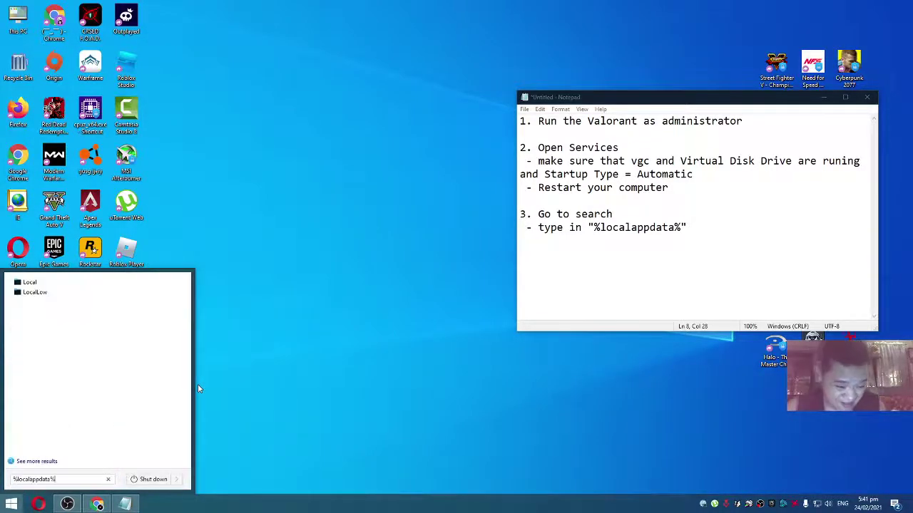
{"action": "left_click", "coordinate": [30, 285]}
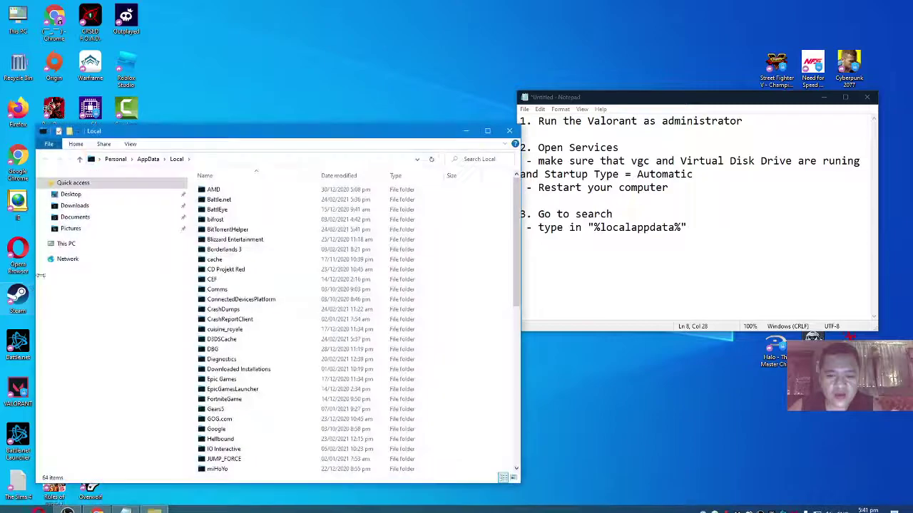
Add the dashed sub-item "Click the local Folder" to the note and start another dashed line.
{"action": "left_click", "coordinate": [699, 230]}
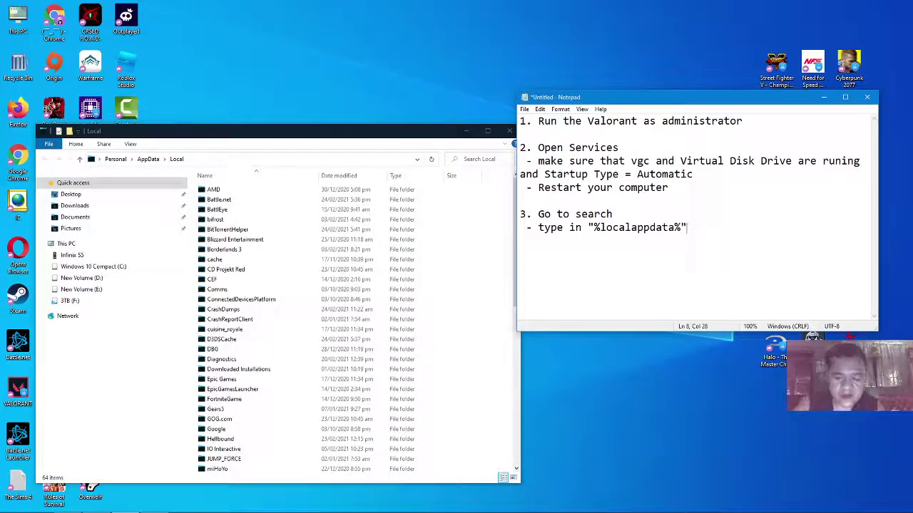
{"action": "key", "text": "Return"}
{"action": "type", "text": "- Click the local "}
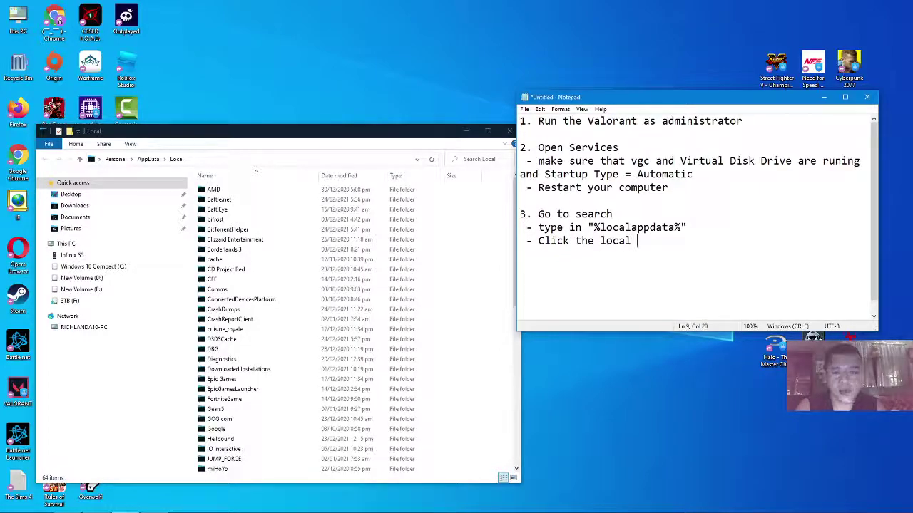
{"action": "type", "text": "Folder"}
{"action": "key", "text": "Return"}
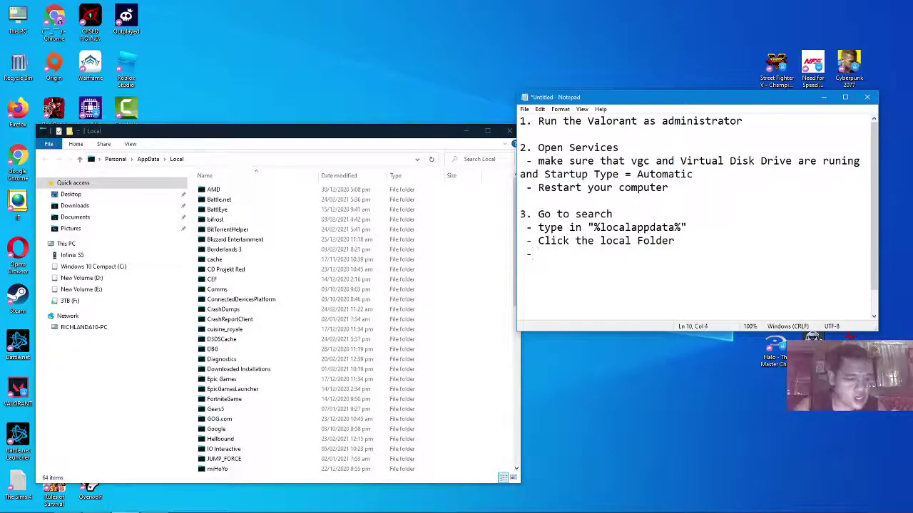
Move the Local folder window clear of the note and select the VALORANT folder in it.
{"action": "left_click", "coordinate": [234, 251]}
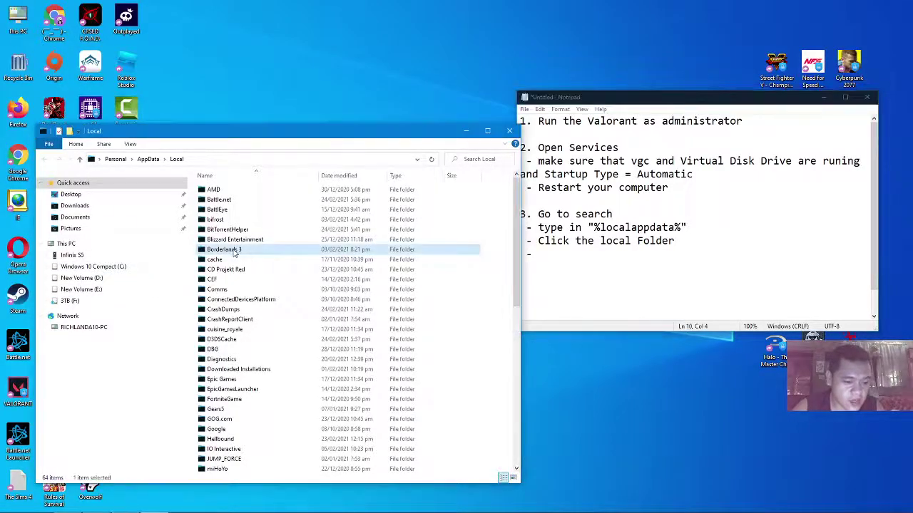
{"action": "left_click_drag", "start_coordinate": [258, 136], "coordinate": [215, 87]}
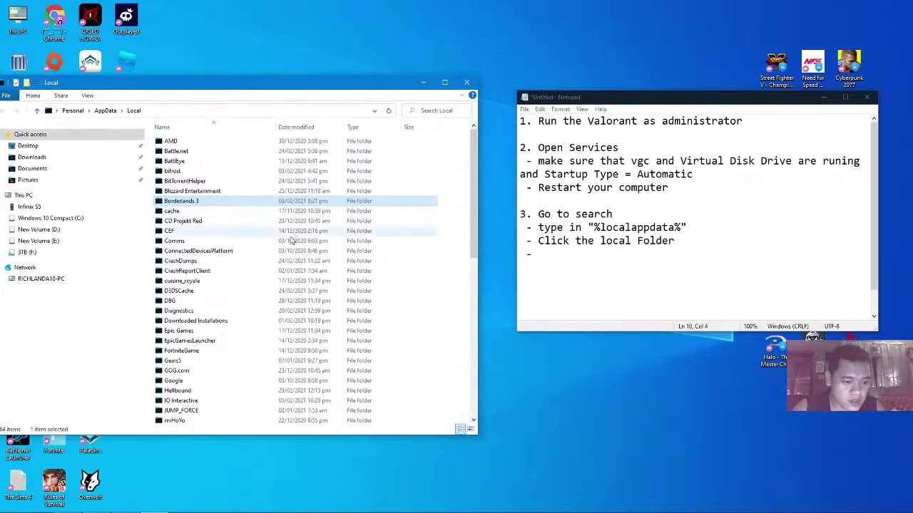
{"action": "key", "text": "v"}
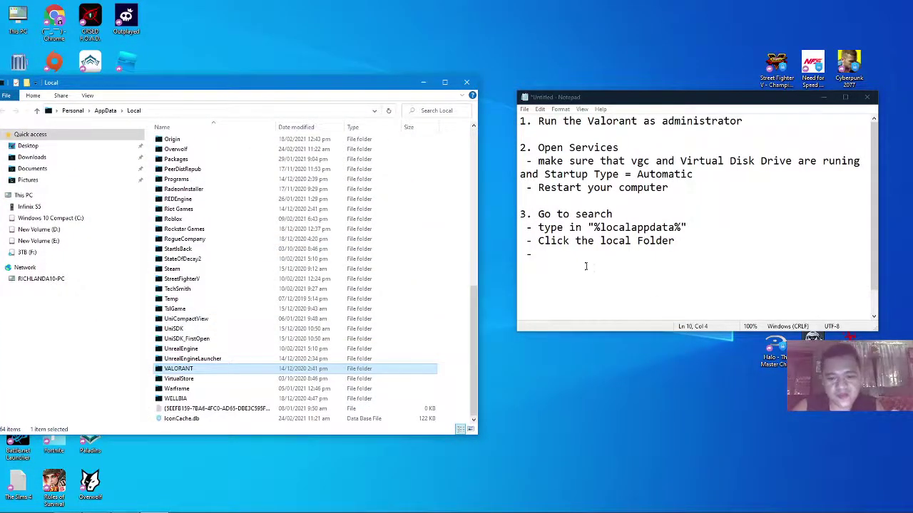
Write "look for the valorant folder" on the empty dashed line of the note and start a new line.
{"action": "left_click", "coordinate": [567, 254]}
{"action": "type", "text": "lo"}
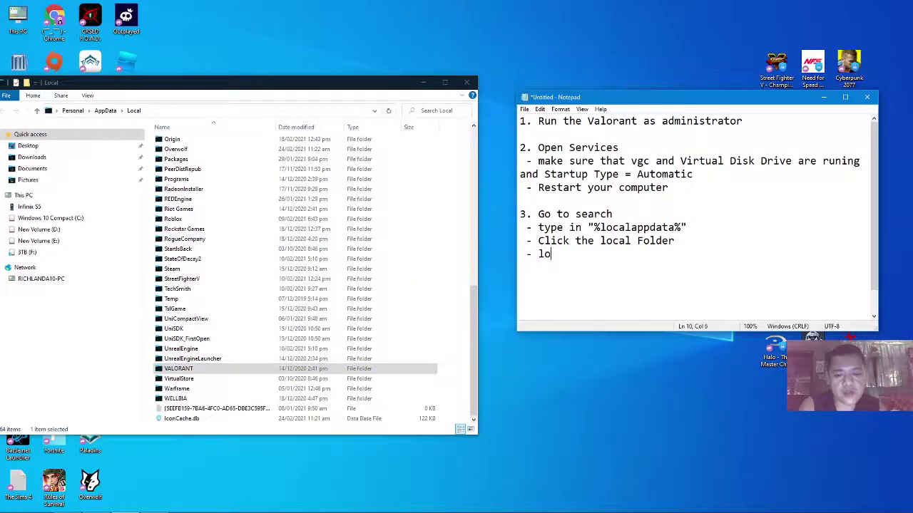
{"action": "type", "text": "ok for the "}
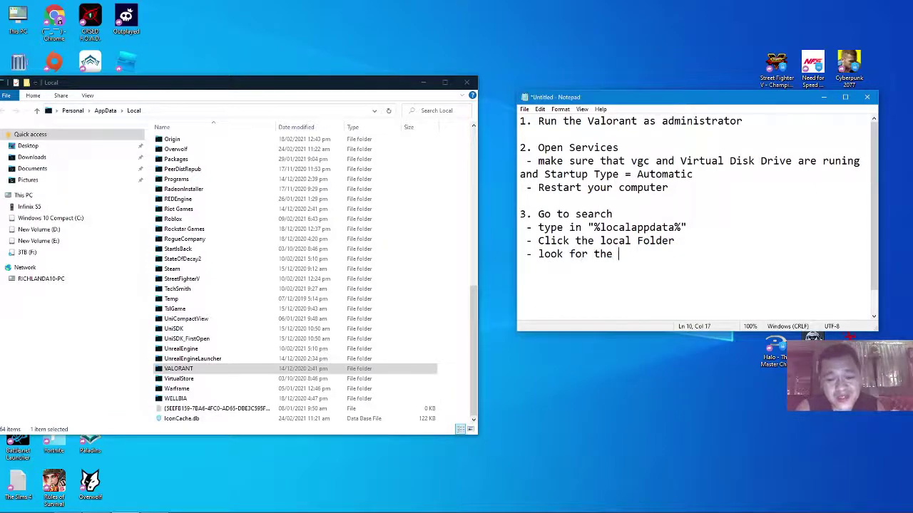
{"action": "type", "text": "valorant folder"}
{"action": "key", "text": "Return"}
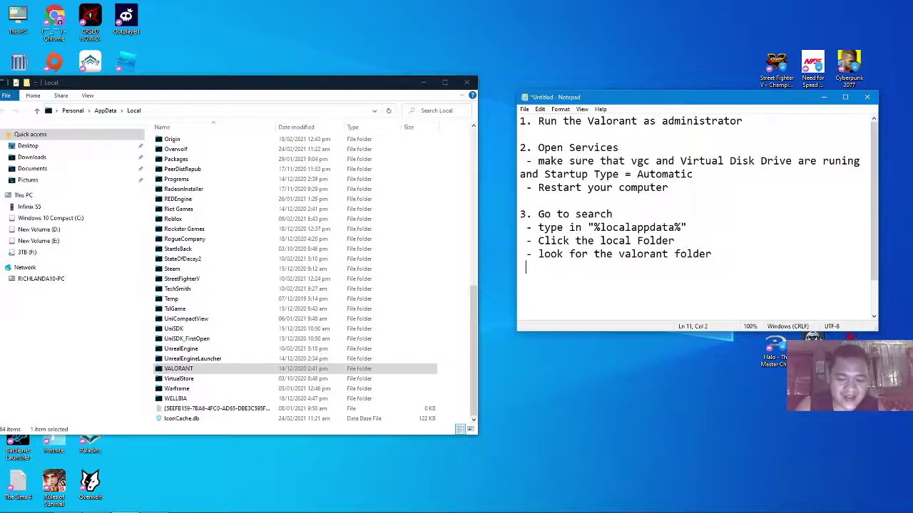
Open the VALORANT folder and its Saved subfolder.
{"action": "left_click", "coordinate": [188, 375]}
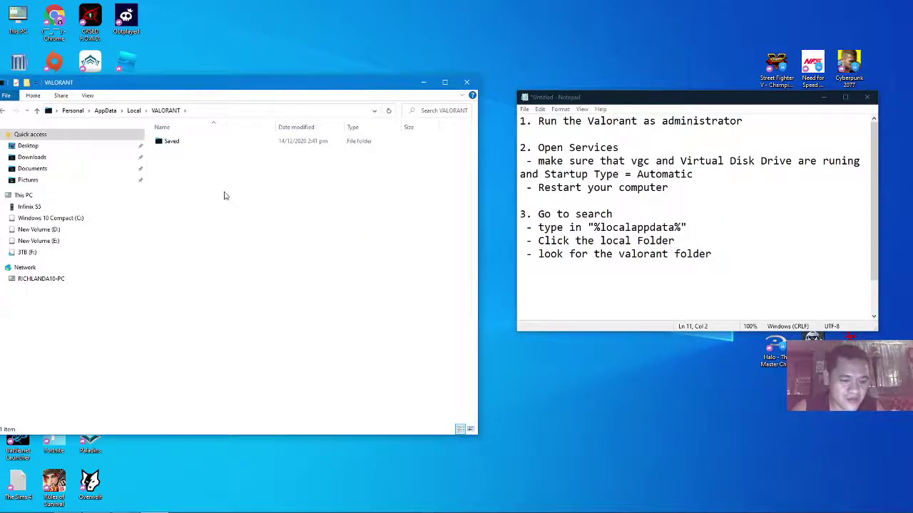
{"action": "left_click", "coordinate": [169, 143]}
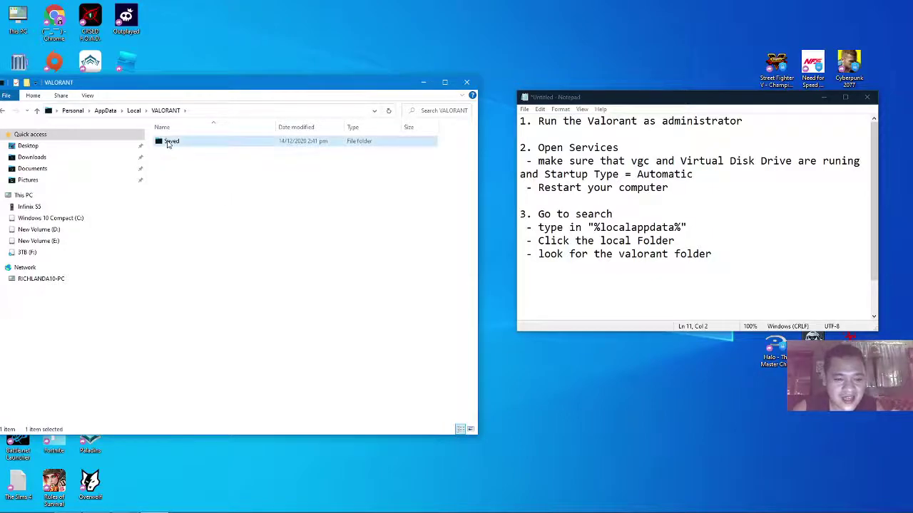
{"action": "double_click", "coordinate": [169, 144]}
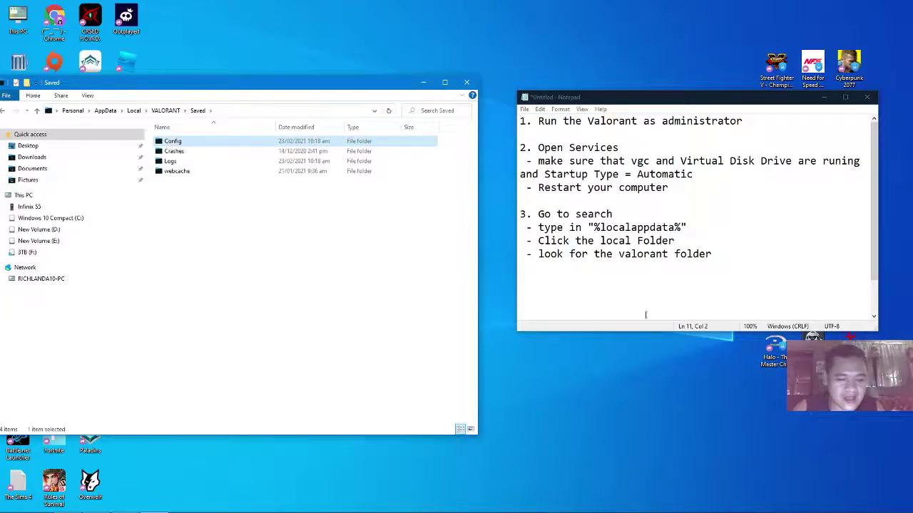
Add the dashed sub-item Open the "saved" Folder to the note and start another dashed line directly below.
{"action": "left_click", "coordinate": [567, 267]}
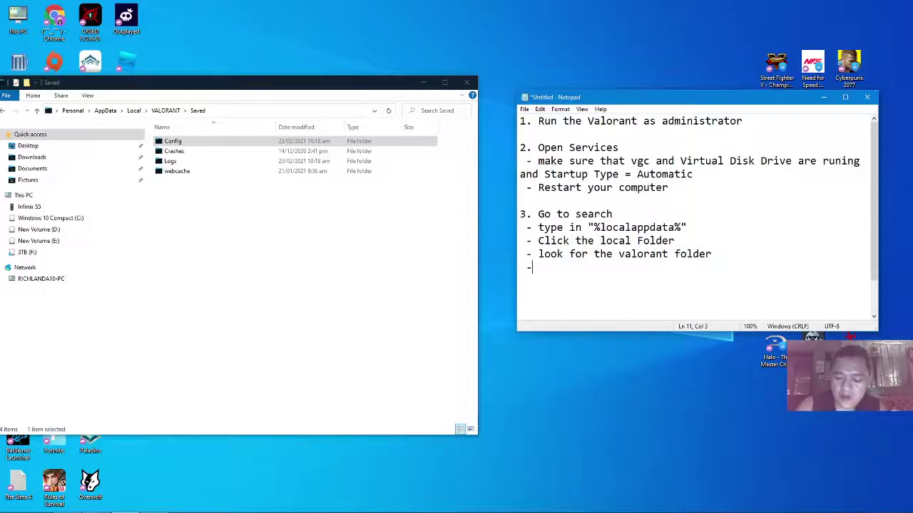
{"action": "type", "text": "Open the"}
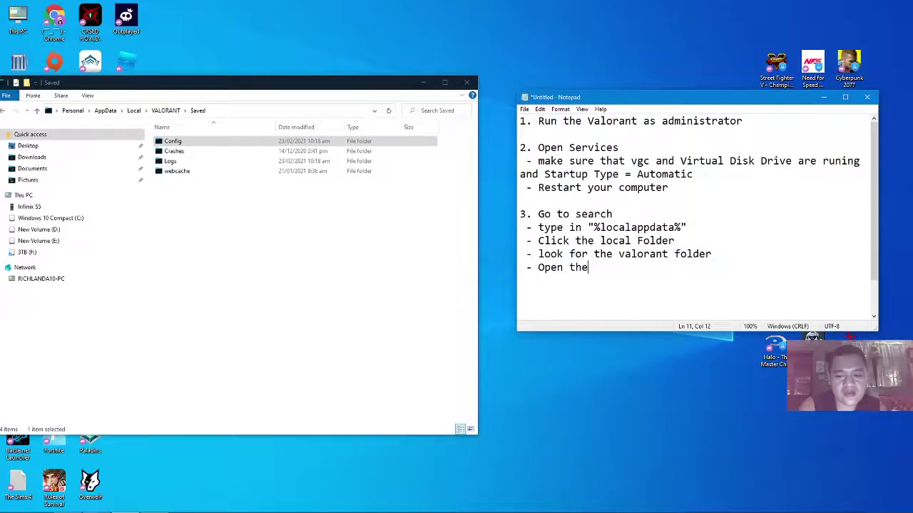
{"action": "type", "text": " saved"}
{"action": "key", "text": "BackSpace"}
{"action": "key", "text": "BackSpace"}
{"action": "key", "text": "BackSpace"}
{"action": "key", "text": "BackSpace"}
{"action": "key", "text": "BackSpace"}
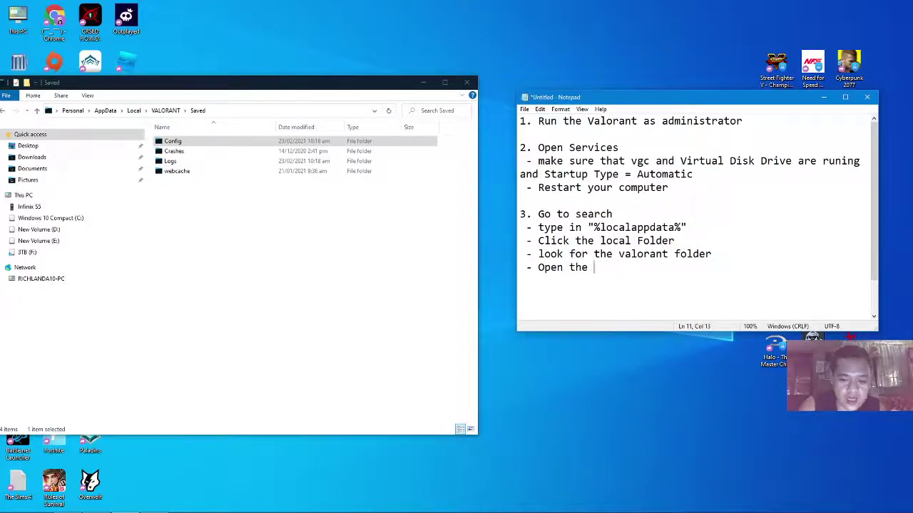
{"action": "type", "text": "\"\""}
{"action": "key", "text": "Left"}
{"action": "type", "text": "save"}
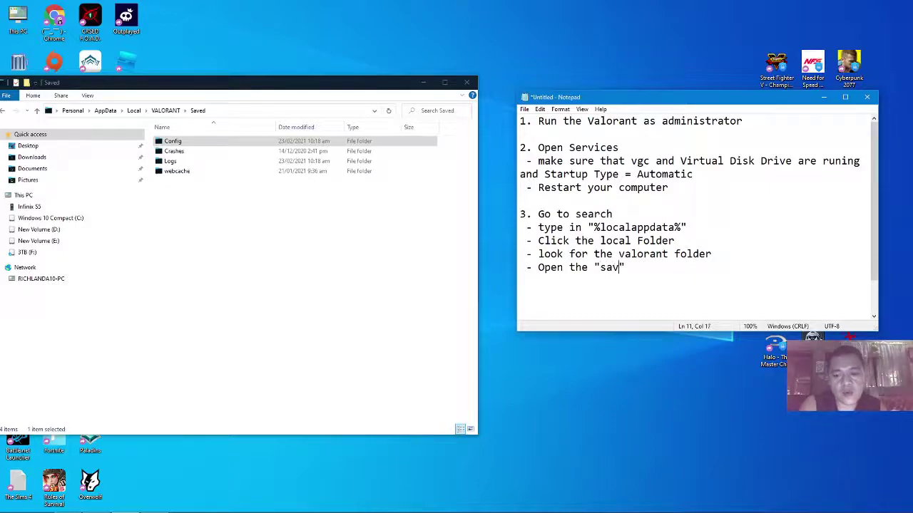
{"action": "type", "text": "d\""}
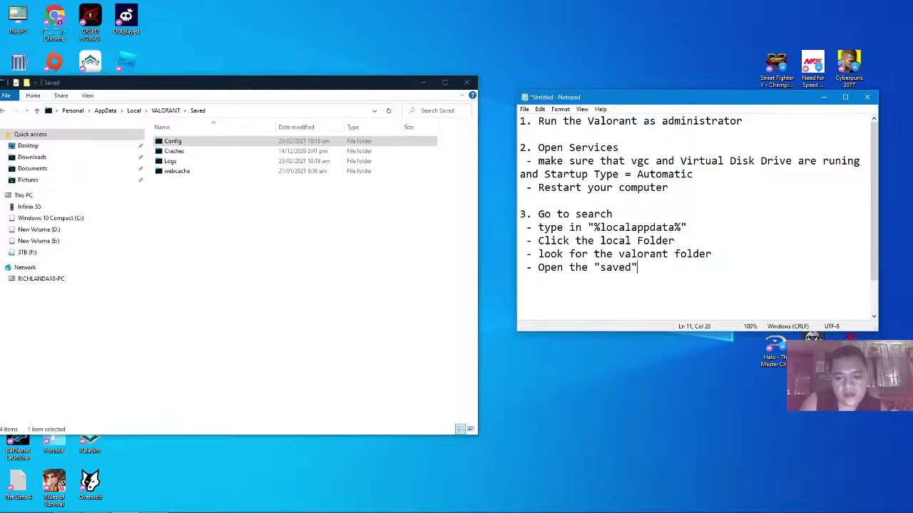
{"action": "type", "text": " Folder"}
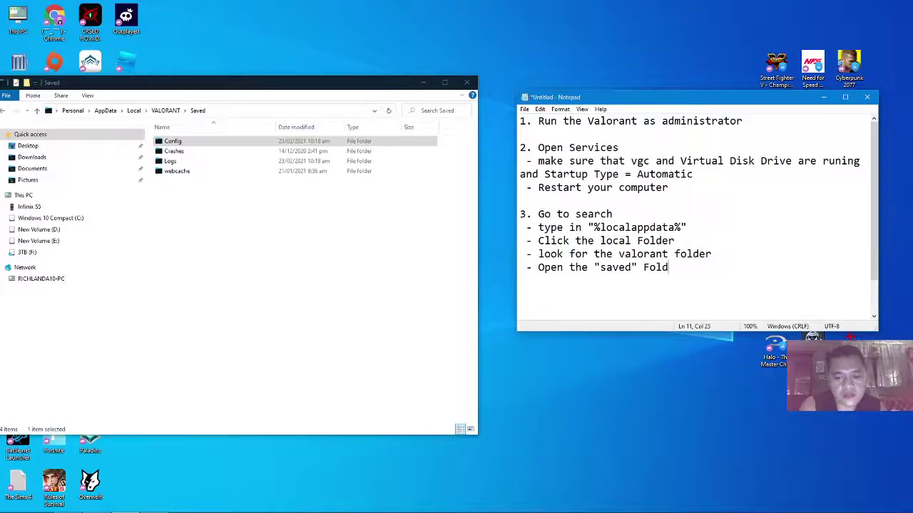
{"action": "key", "text": "Return"}
{"action": "key", "text": "Return"}
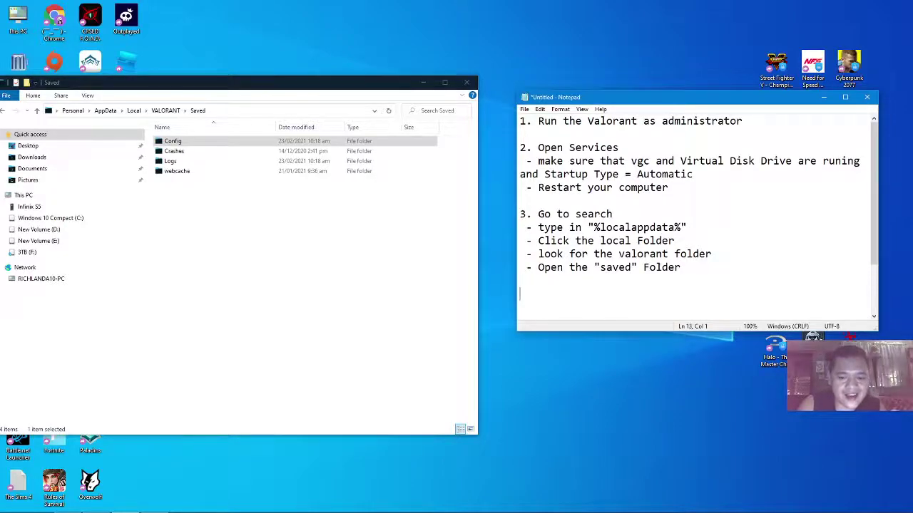
{"action": "key", "text": "BackSpace"}
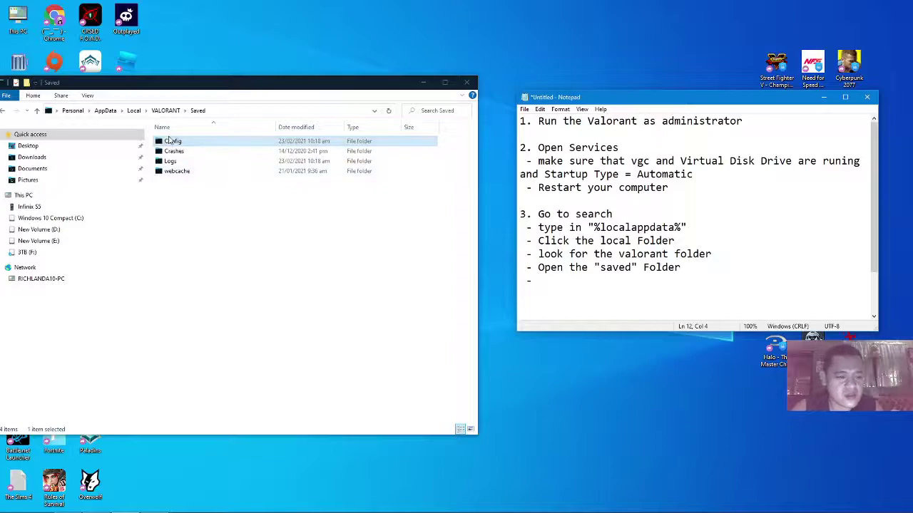
Open the Config folder and add the indented sub-item "Open the Config Folder and delete everything" to the note, followed by a new line.
{"action": "double_click", "coordinate": [180, 143]}
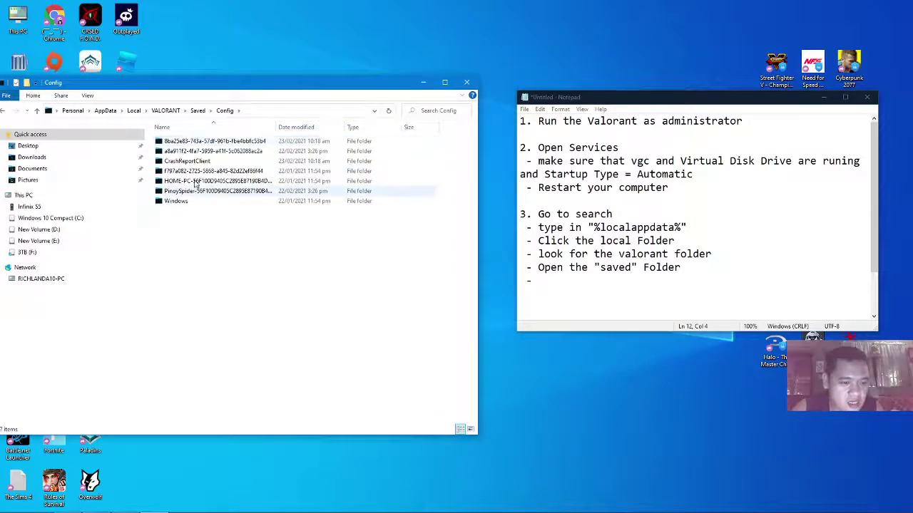
{"action": "left_click", "coordinate": [574, 286]}
{"action": "key", "text": "Home"}
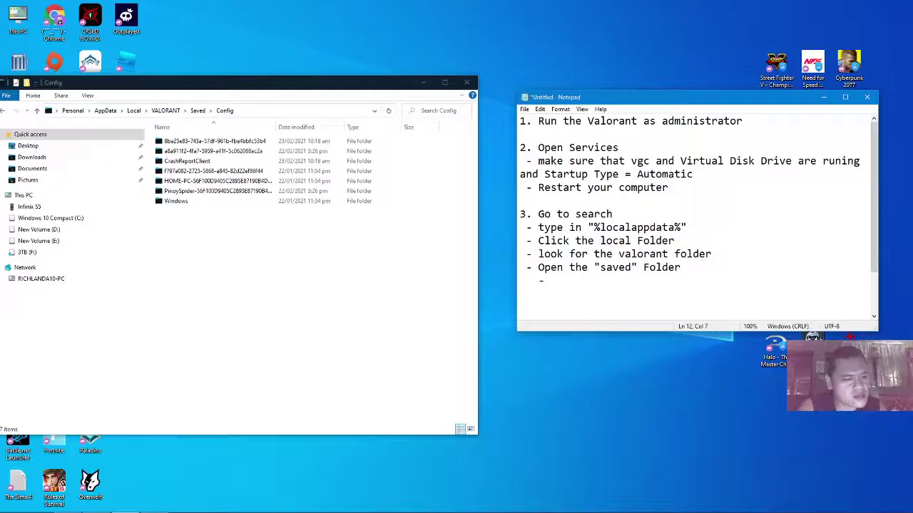
{"action": "type", "text": "Openb ="}
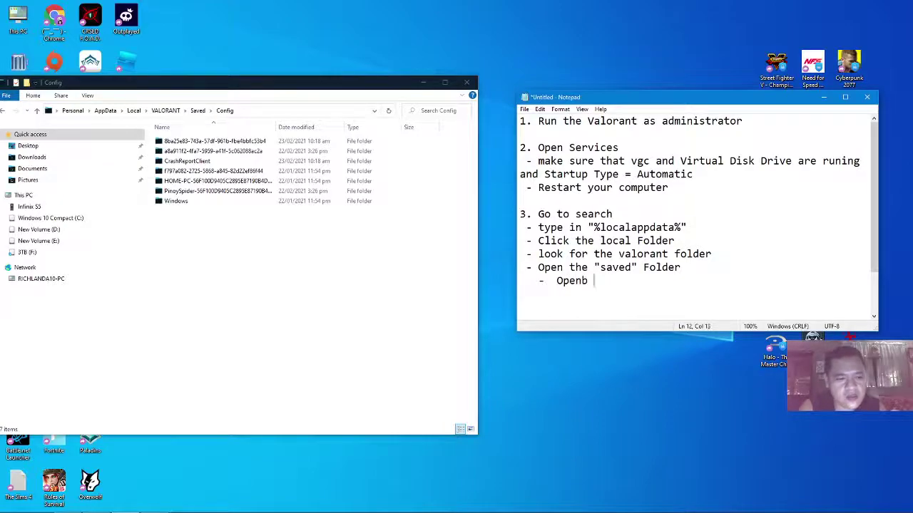
{"action": "key", "text": "BackSpace"}
{"action": "key", "text": "BackSpace"}
{"action": "key", "text": "BackSpace"}
{"action": "type", "text": "the "}
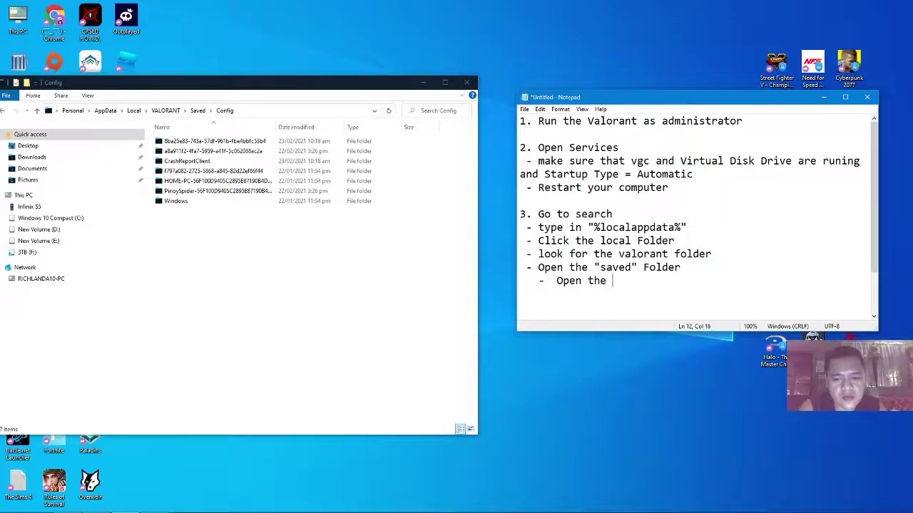
{"action": "type", "text": "Config Fo"}
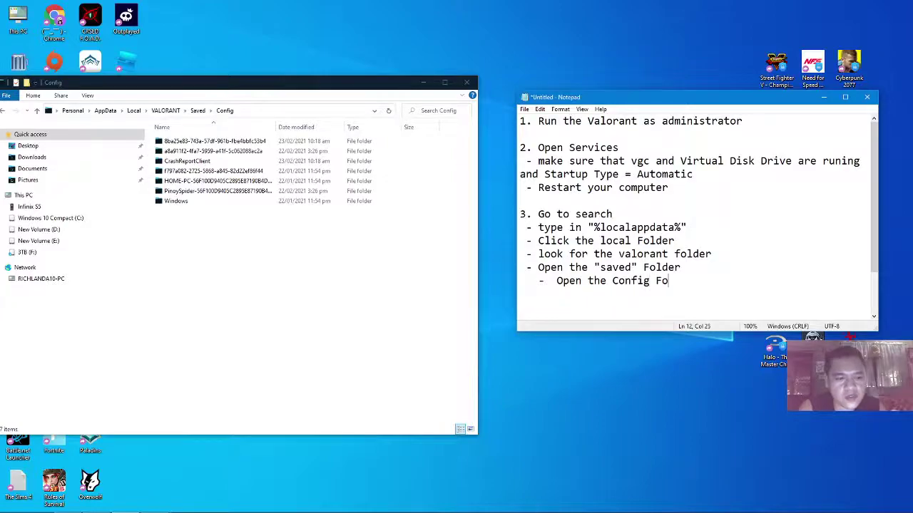
{"action": "type", "text": "lder and delt"}
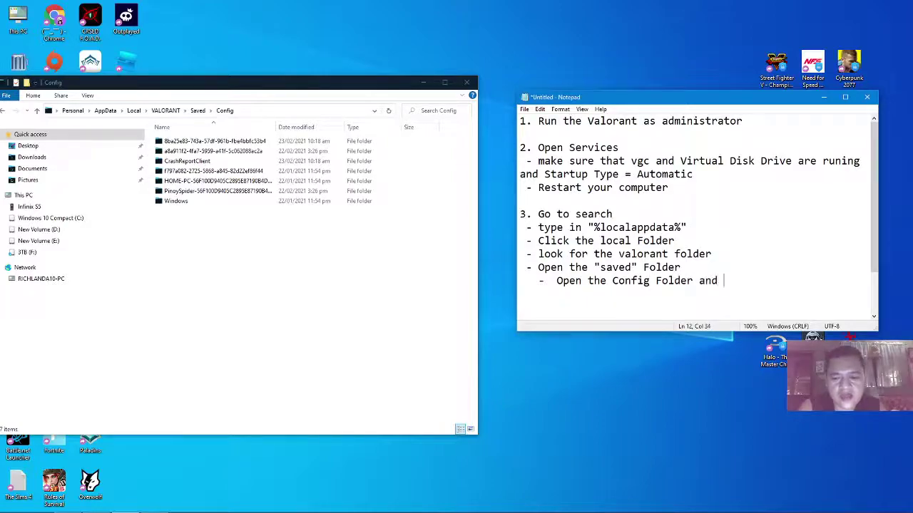
{"action": "type", "text": "e every"}
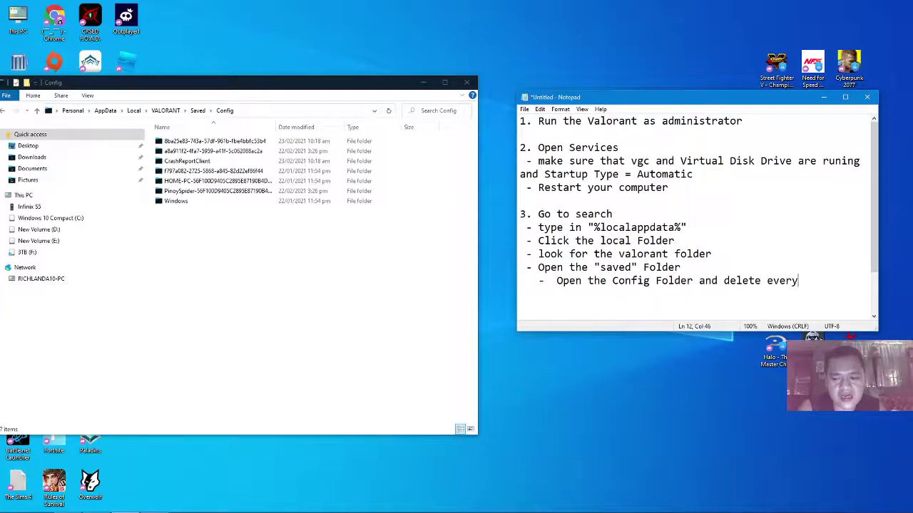
{"action": "type", "text": "thing"}
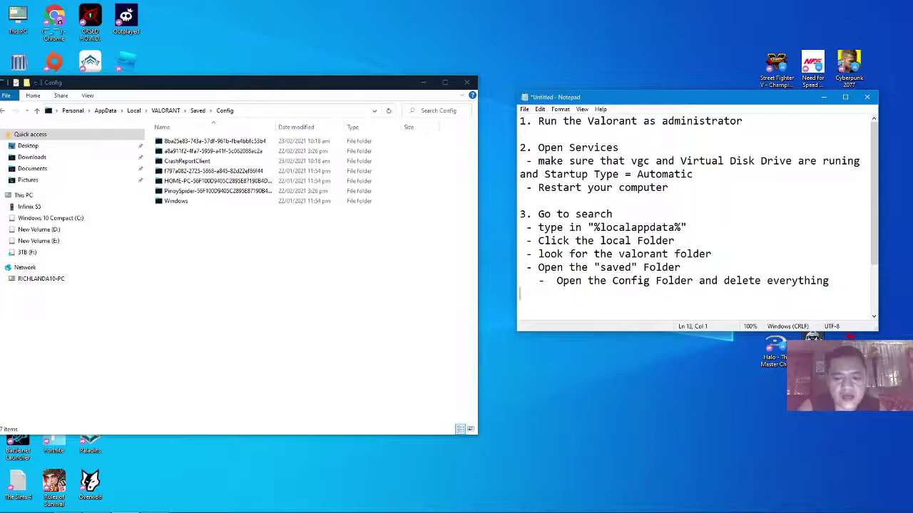
Look inside the CrashReportClient folder in Config and return to the Config folder.
{"action": "left_click", "coordinate": [180, 202]}
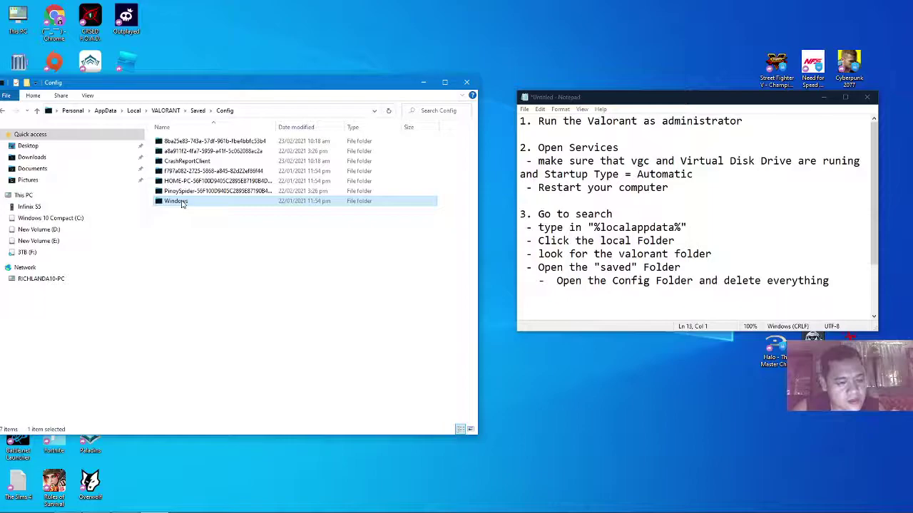
{"action": "double_click", "coordinate": [189, 162]}
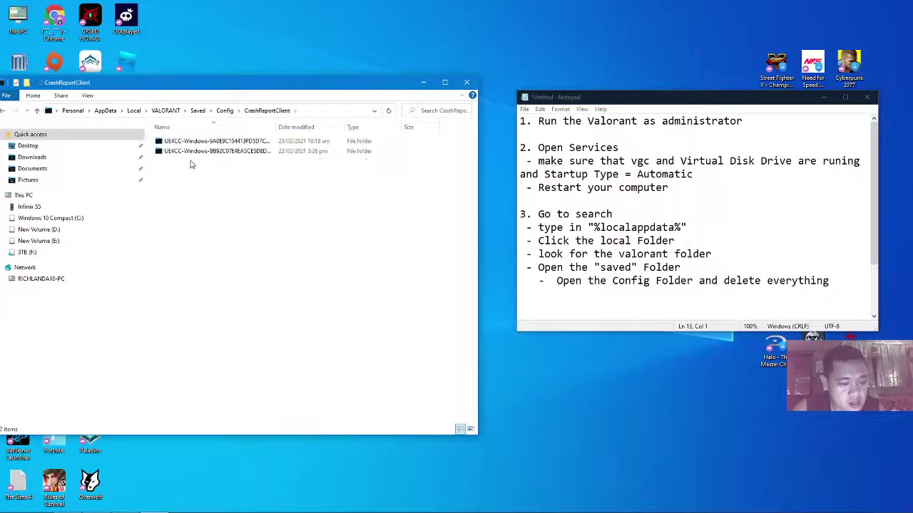
{"action": "left_click", "coordinate": [203, 152]}
{"action": "left_click", "coordinate": [218, 142]}
{"action": "left_click", "coordinate": [3, 113]}
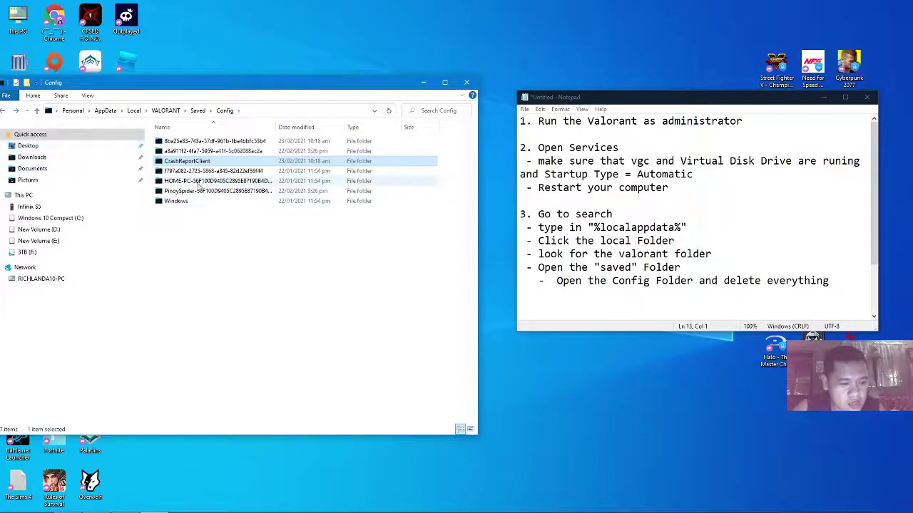
Permanently delete all folders inside the Config folder.
{"action": "left_click", "coordinate": [204, 190]}
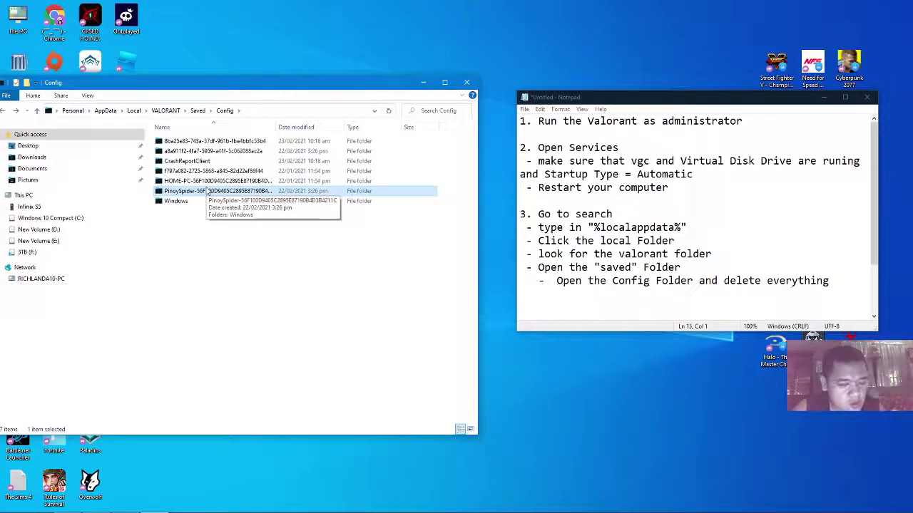
{"action": "key", "text": "ctrl+a"}
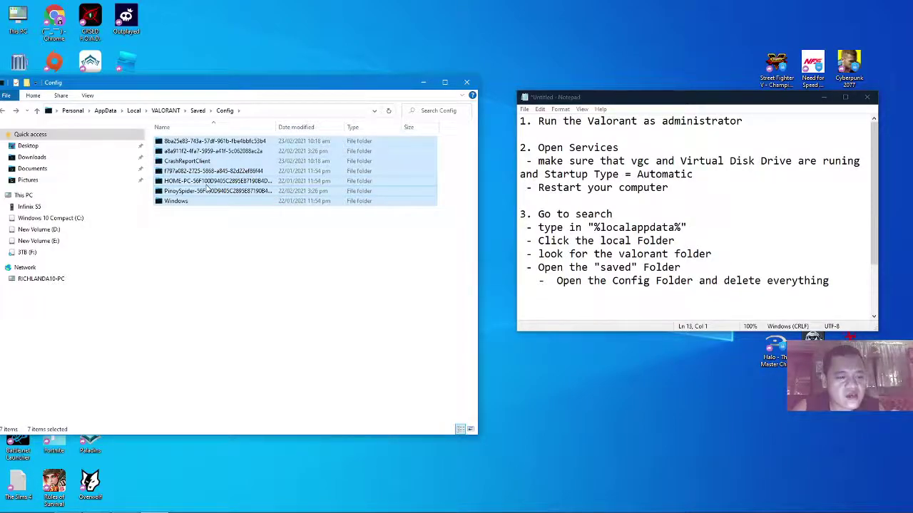
{"action": "right_click", "coordinate": [206, 187]}
{"action": "right_click", "coordinate": [185, 191]}
{"action": "key", "text": "Escape"}
{"action": "right_click", "coordinate": [186, 192]}
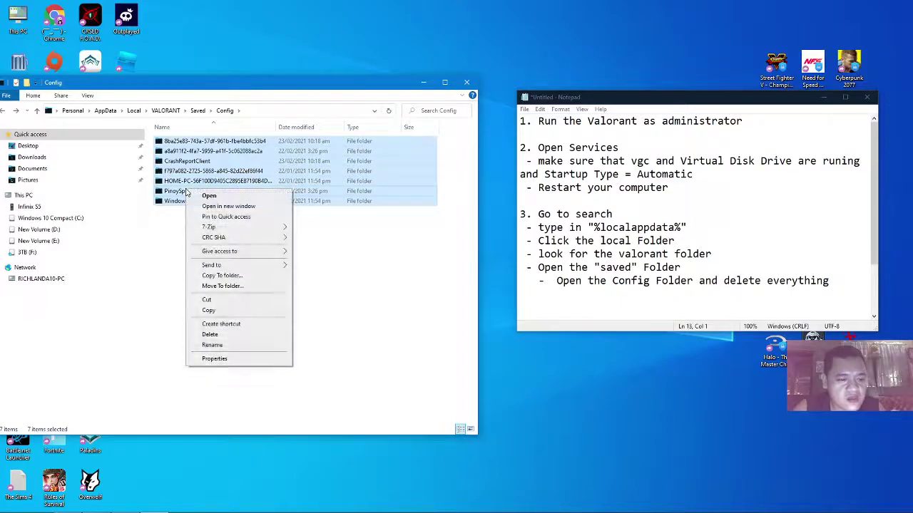
{"action": "left_click", "coordinate": [211, 335]}
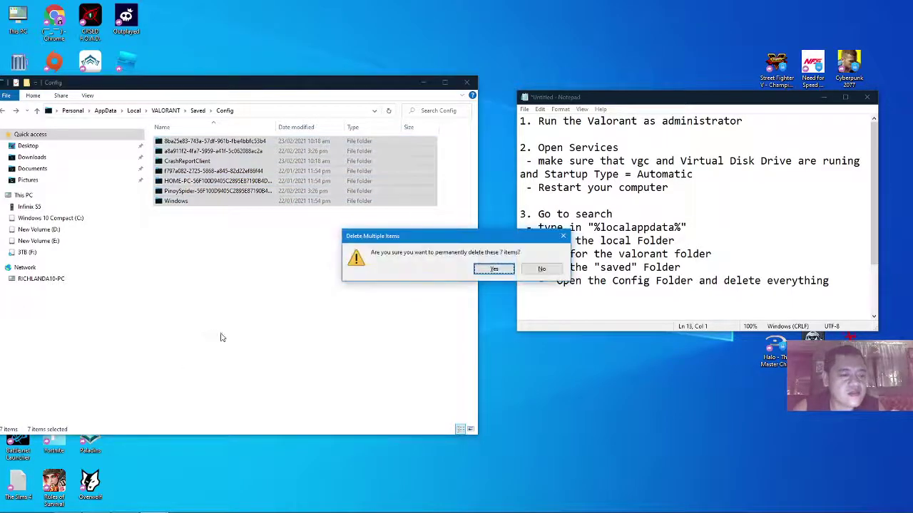
{"action": "left_click", "coordinate": [492, 270]}
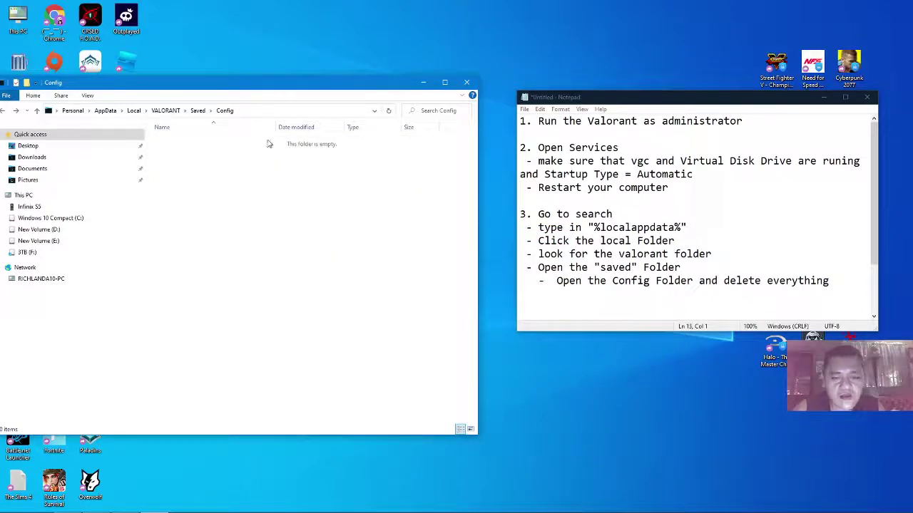
Check the contents of the Crashes folder inside Saved and return to the Saved folder.
{"action": "left_click", "coordinate": [198, 110]}
{"action": "double_click", "coordinate": [183, 156]}
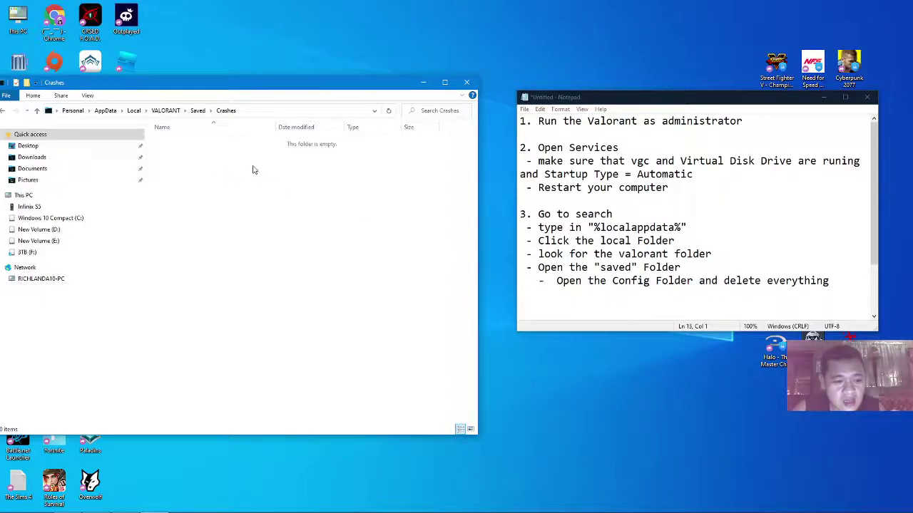
{"action": "left_click", "coordinate": [200, 113]}
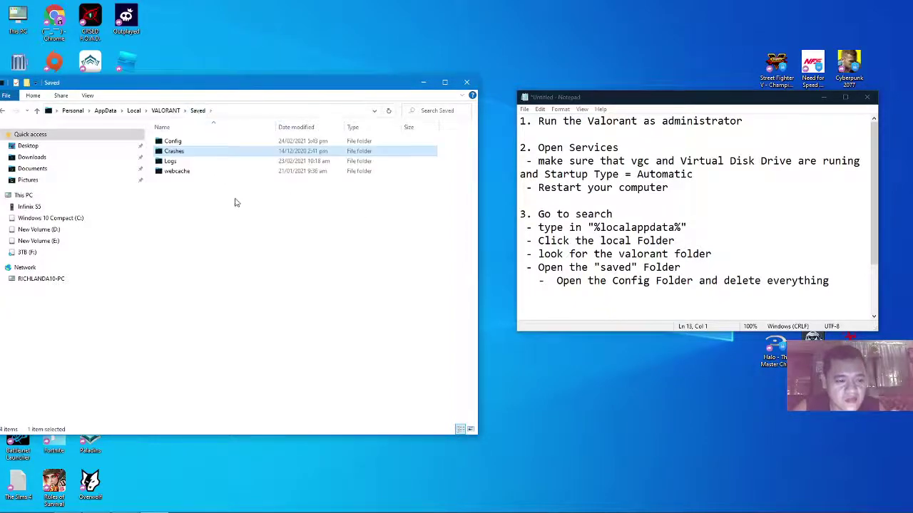
Open the Logs folder inside Saved and select all the log files in it.
{"action": "double_click", "coordinate": [174, 161]}
{"action": "left_click", "coordinate": [212, 162]}
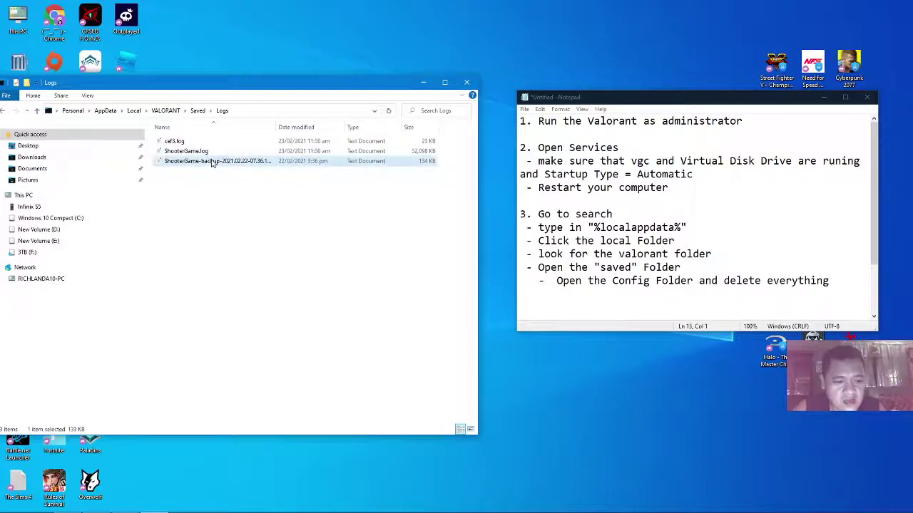
{"action": "key", "text": "ctrl+a"}
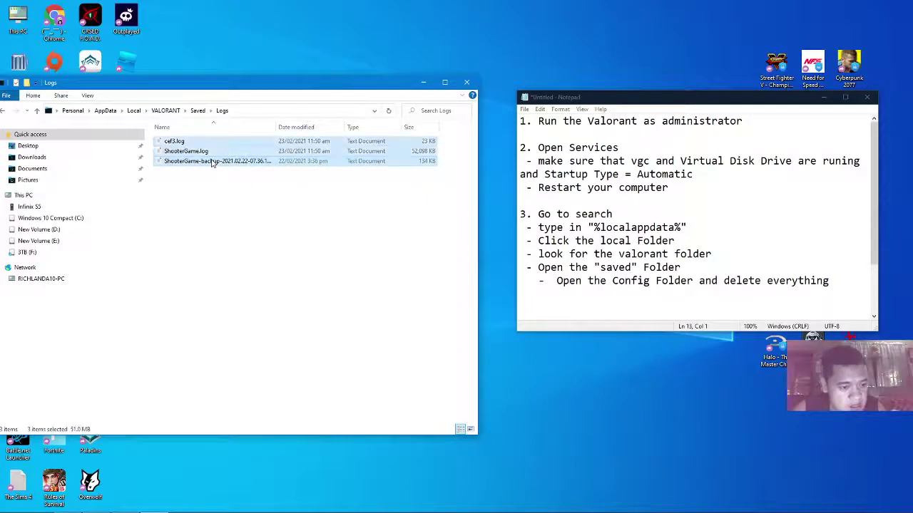
{"action": "right_click", "coordinate": [212, 162]}
Add the indented dashed sub-item "Open the Logs folder and delete the files there" to the note and start another dashed line below.
{"action": "left_click", "coordinate": [569, 301]}
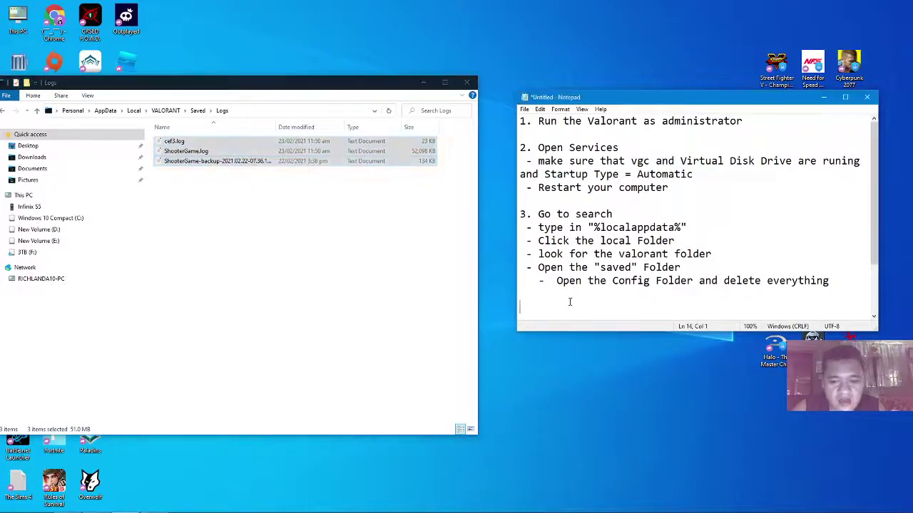
{"action": "key", "text": "BackSpace"}
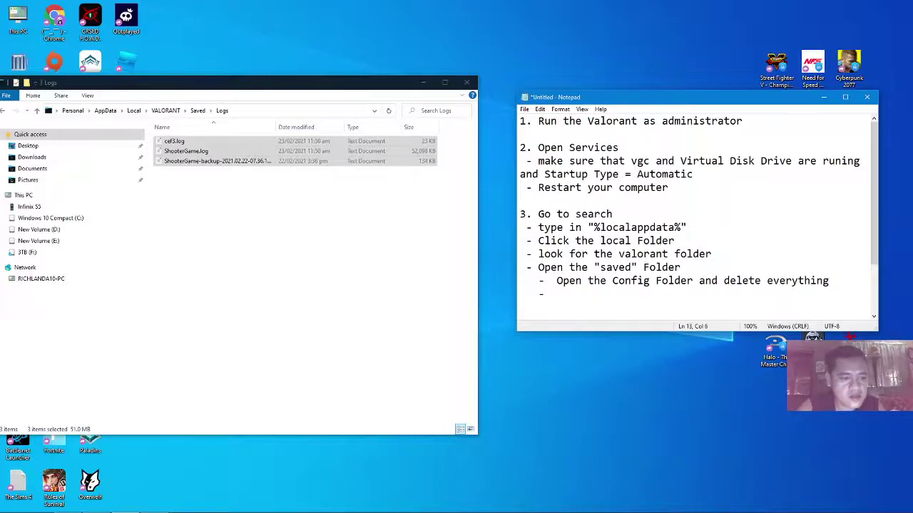
{"action": "type", "text": "Open"}
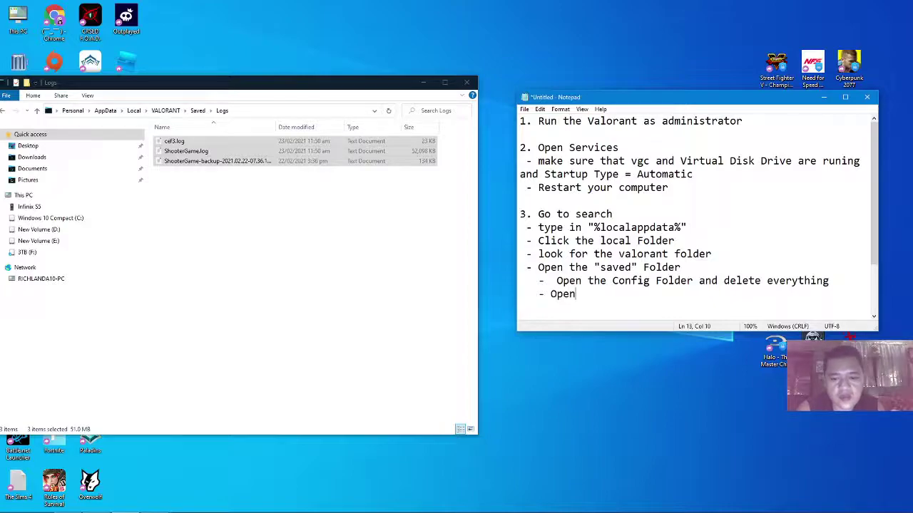
{"action": "type", "text": " the Logs"}
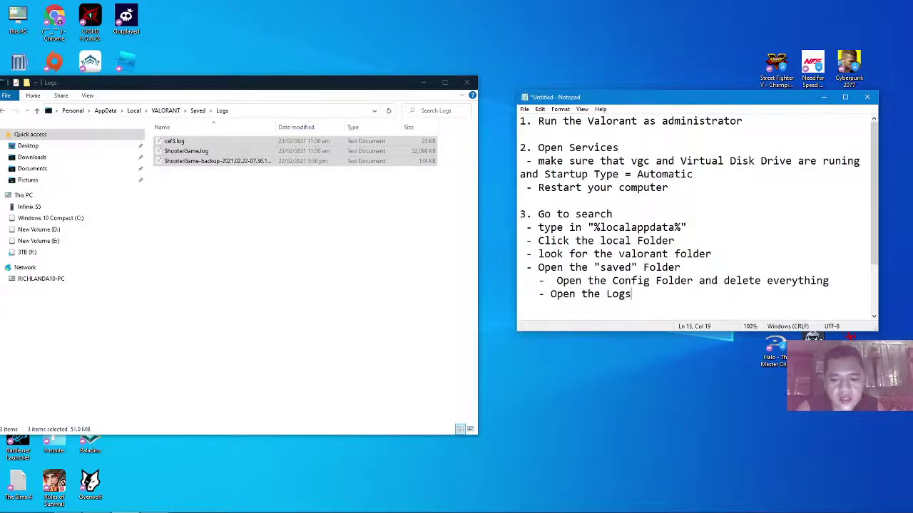
{"action": "type", "text": " folder and delete the"}
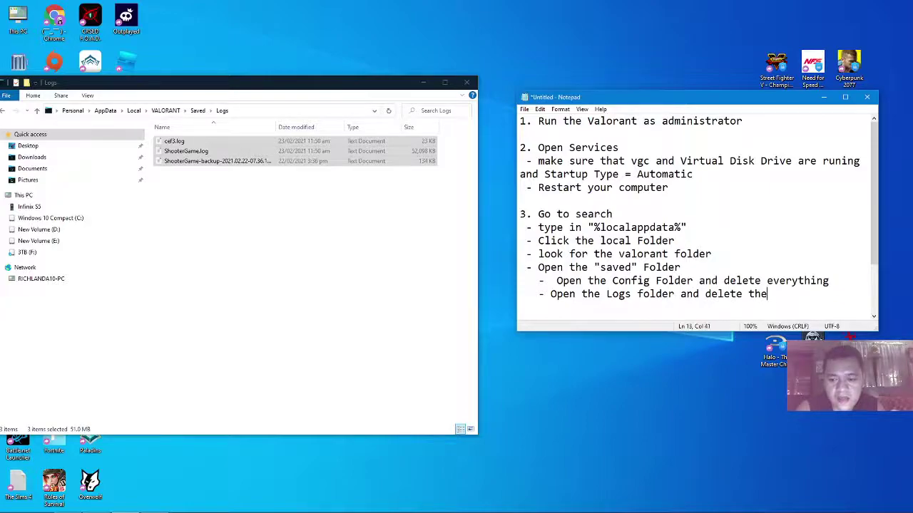
{"action": "type", "text": " files there"}
{"action": "key", "text": "Return"}
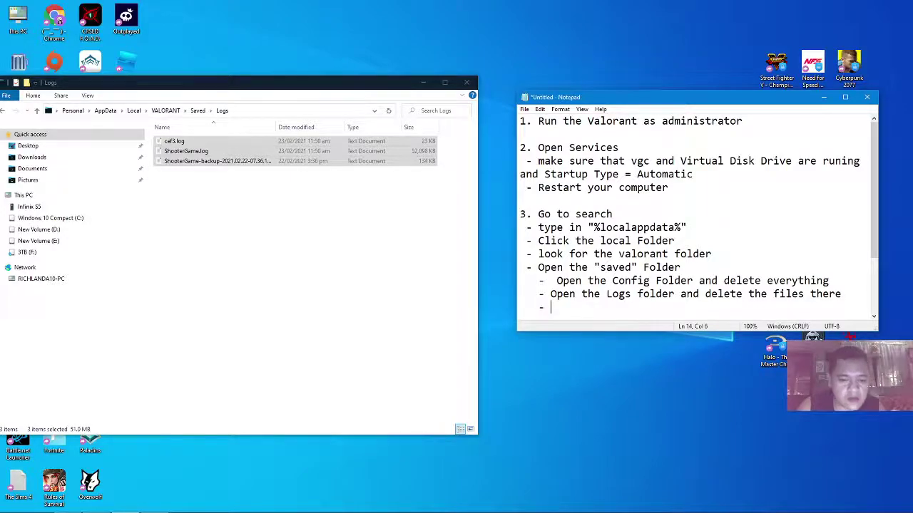
Permanently delete the selected log files from the Logs folder.
{"action": "right_click", "coordinate": [261, 146]}
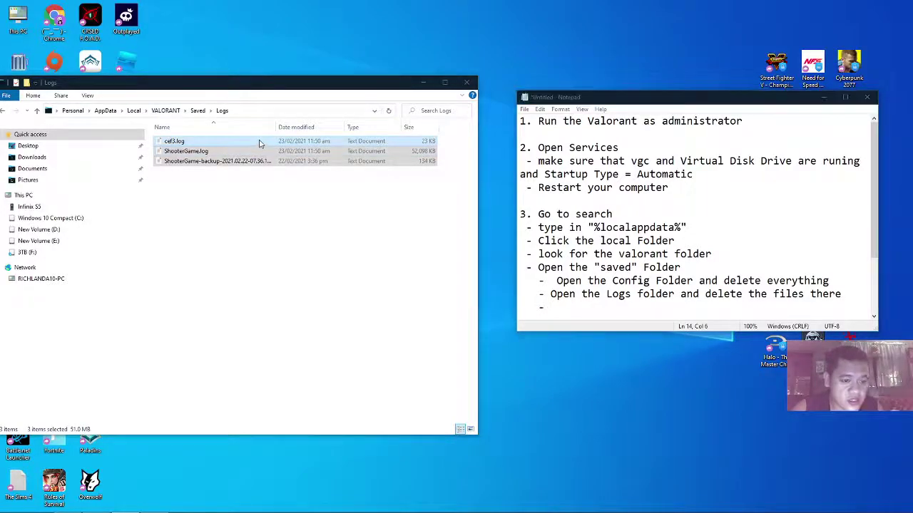
{"action": "left_click", "coordinate": [287, 297]}
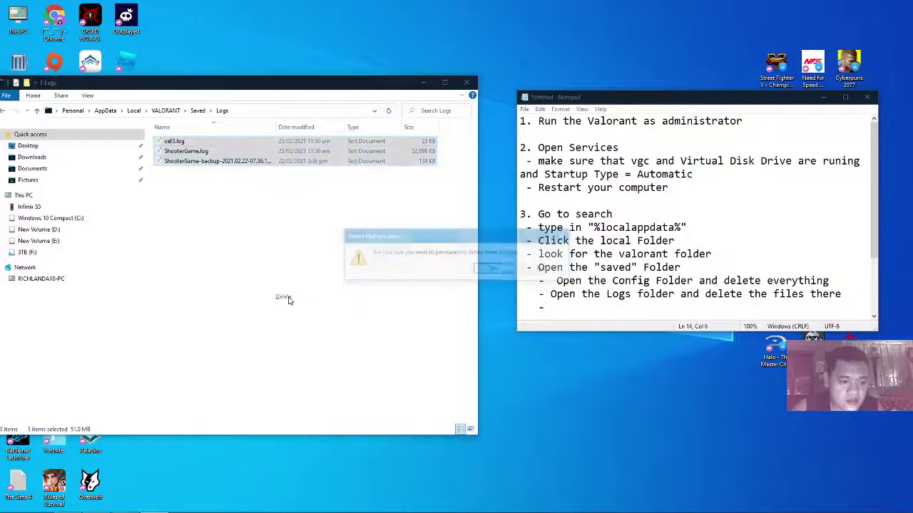
{"action": "left_click", "coordinate": [492, 269]}
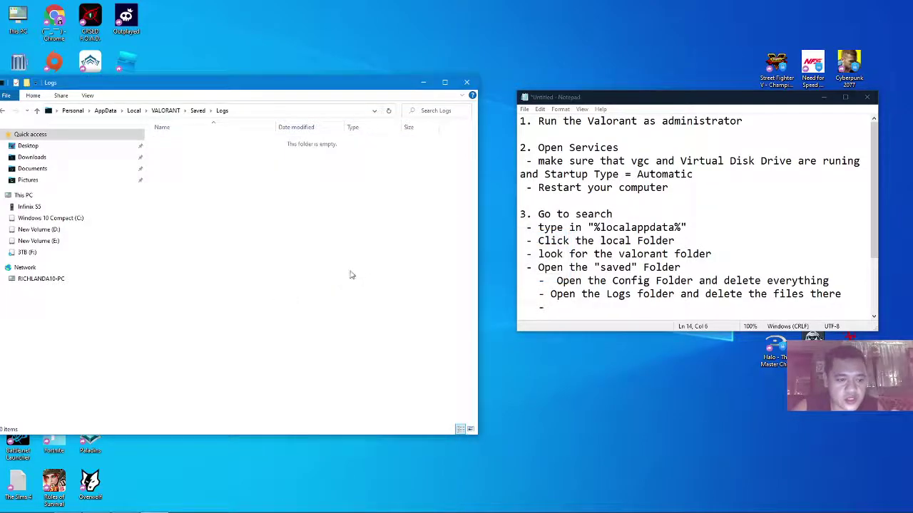
Open the webcache folder inside Saved, select its Visited Links file, and return to the note's empty dashed line.
{"action": "left_click", "coordinate": [197, 111]}
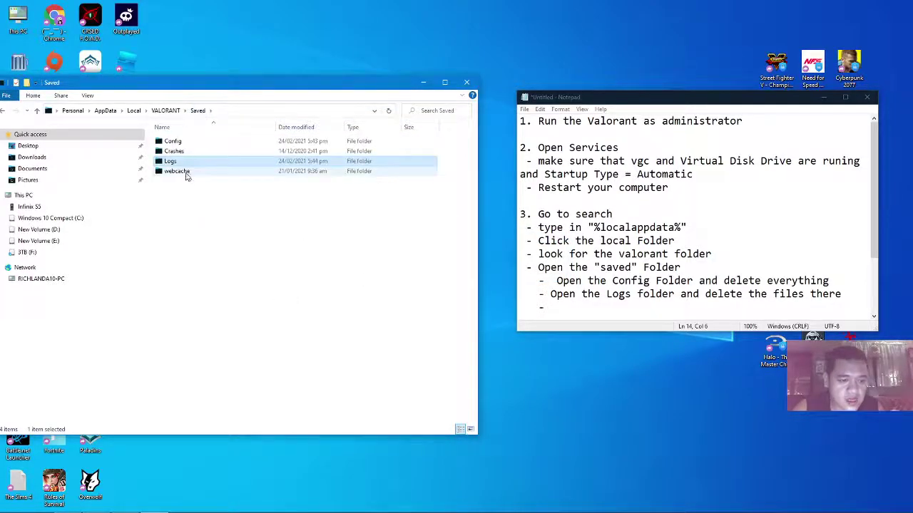
{"action": "double_click", "coordinate": [177, 171]}
{"action": "left_click", "coordinate": [180, 141]}
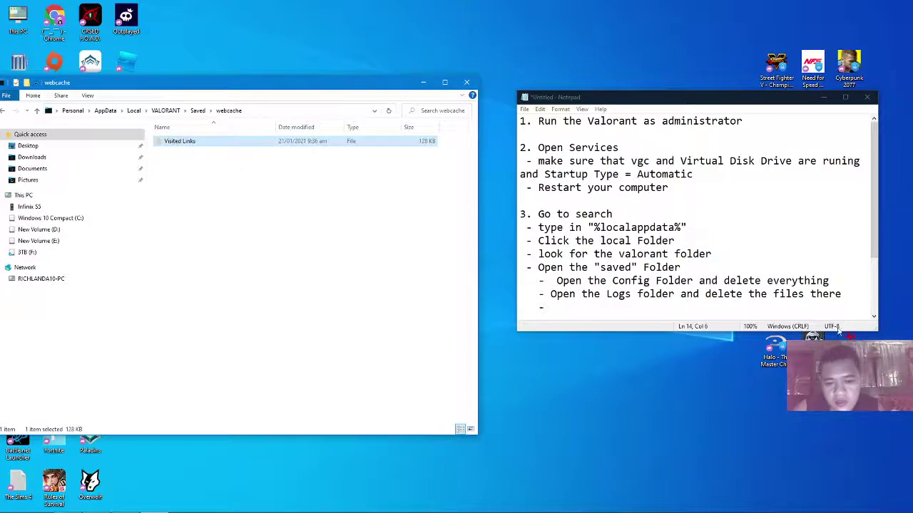
{"action": "left_click", "coordinate": [568, 308]}
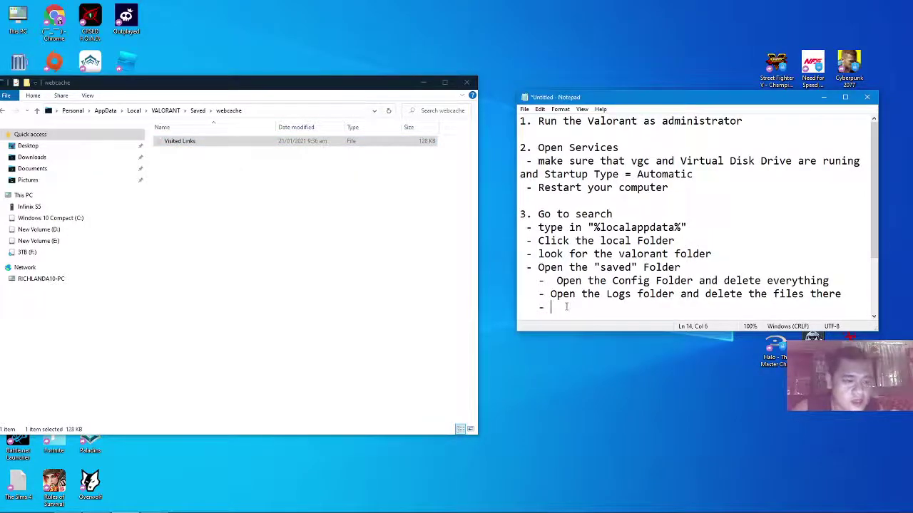
Check the contents of the Crashes and Logs folders inside Saved once more.
{"action": "left_click", "coordinate": [198, 111]}
{"action": "double_click", "coordinate": [175, 151]}
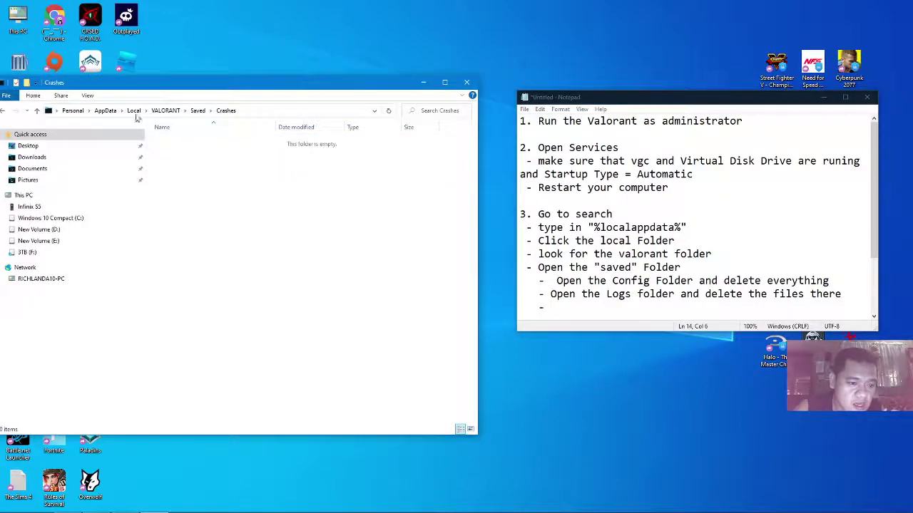
{"action": "left_click", "coordinate": [4, 112]}
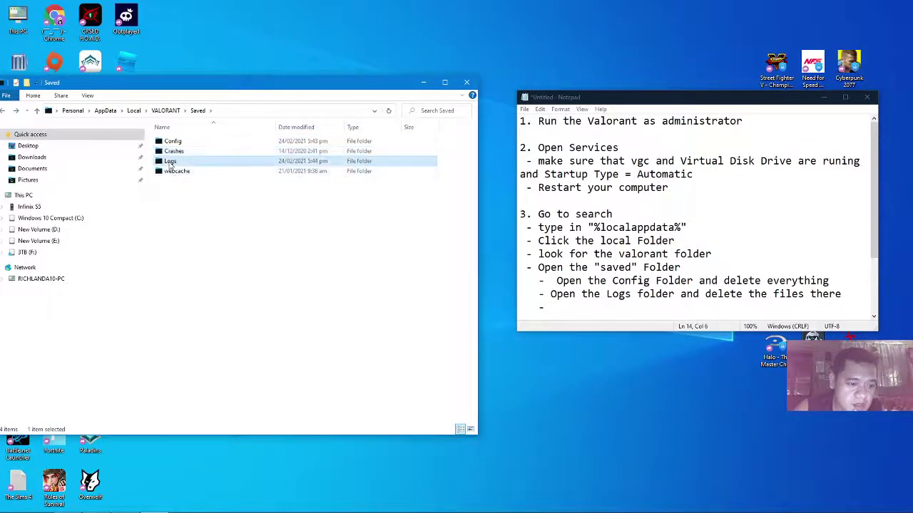
{"action": "double_click", "coordinate": [174, 162]}
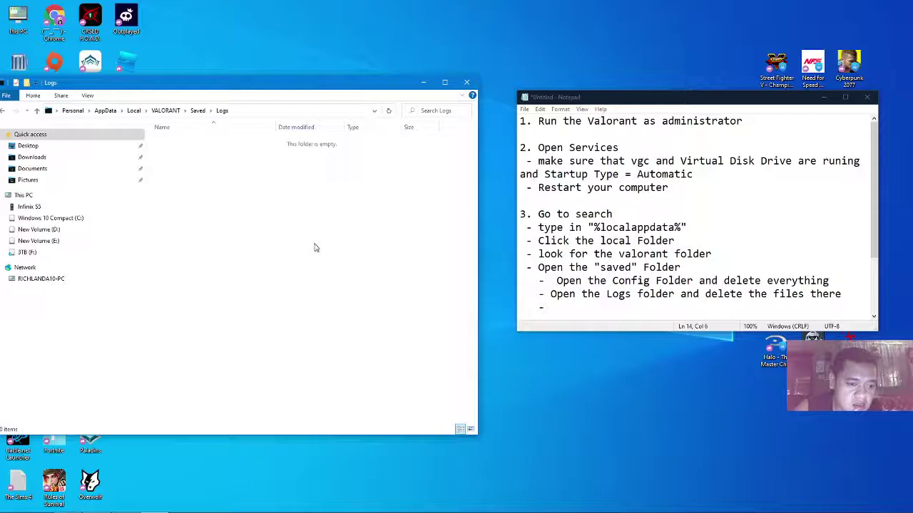
Refresh the Crashes folder inside Saved to check its contents, and check the Config folder as well.
{"action": "left_click", "coordinate": [3, 110]}
{"action": "double_click", "coordinate": [174, 152]}
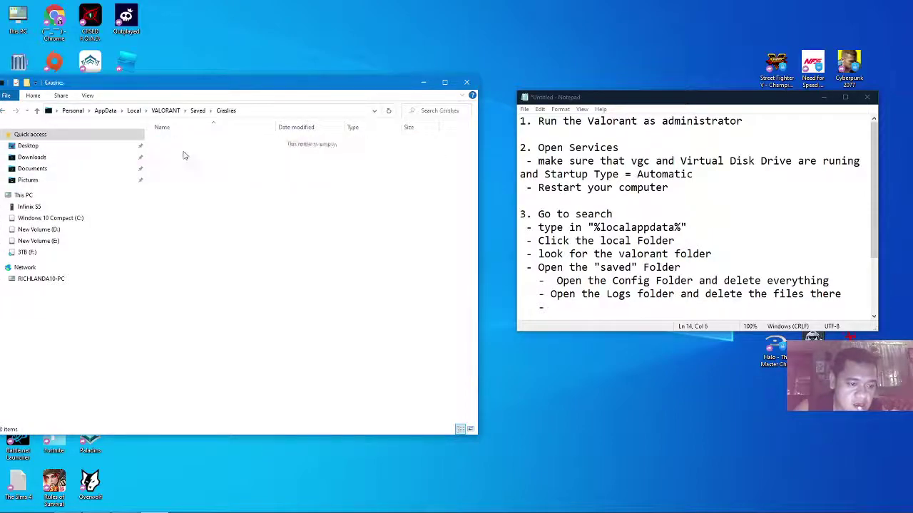
{"action": "right_click", "coordinate": [247, 174]}
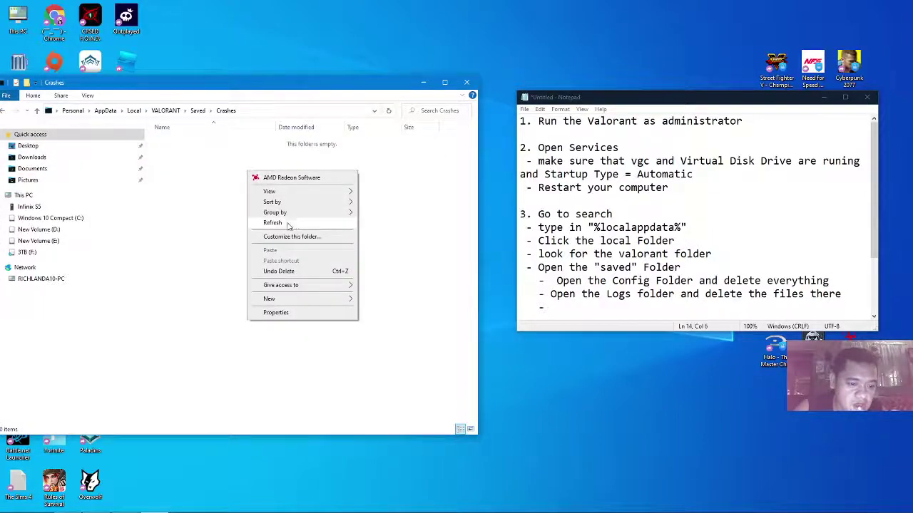
{"action": "left_click", "coordinate": [274, 222]}
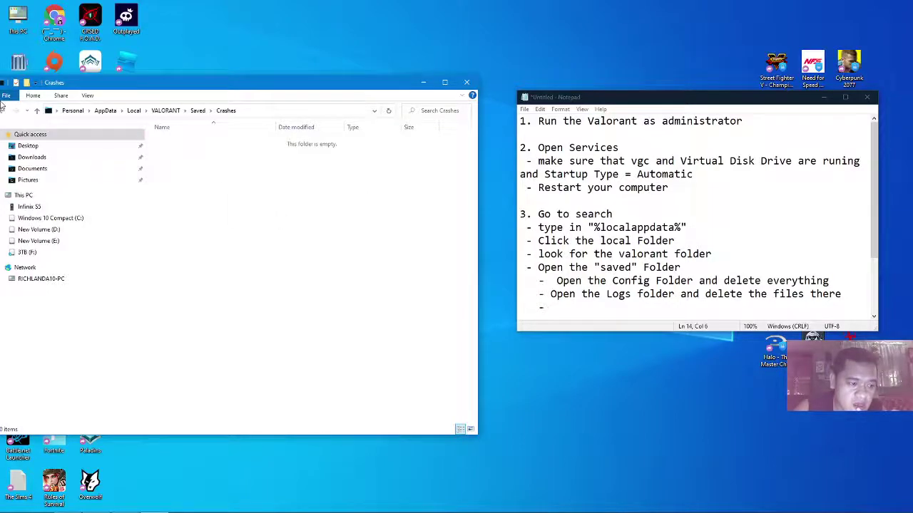
{"action": "left_click", "coordinate": [3, 111]}
{"action": "double_click", "coordinate": [176, 141]}
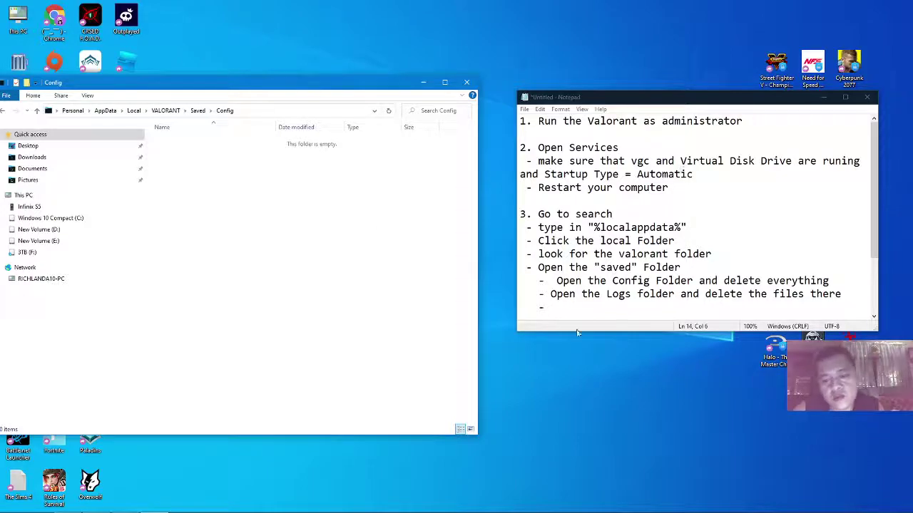
Replace the note's empty dashed sub-item with "Then restart your computer" and leave a blank line below it.
{"action": "left_click", "coordinate": [560, 312]}
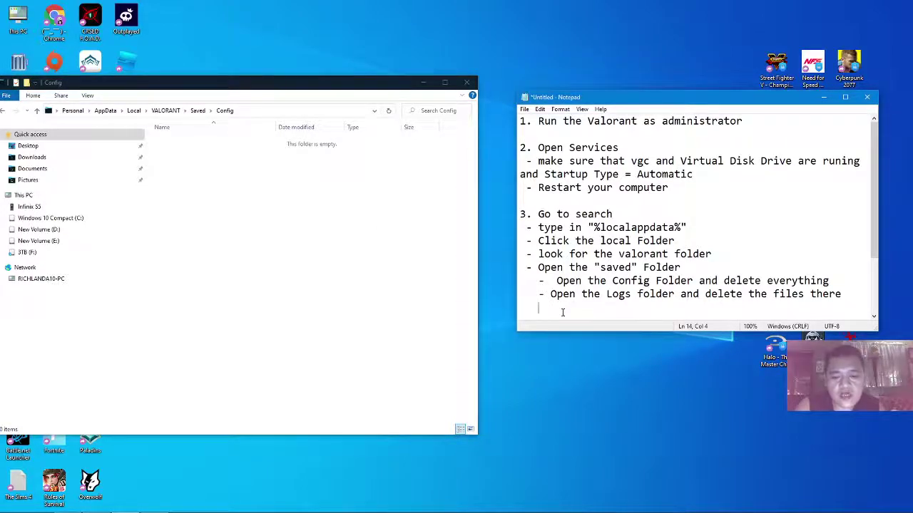
{"action": "type", "text": "Then restar"}
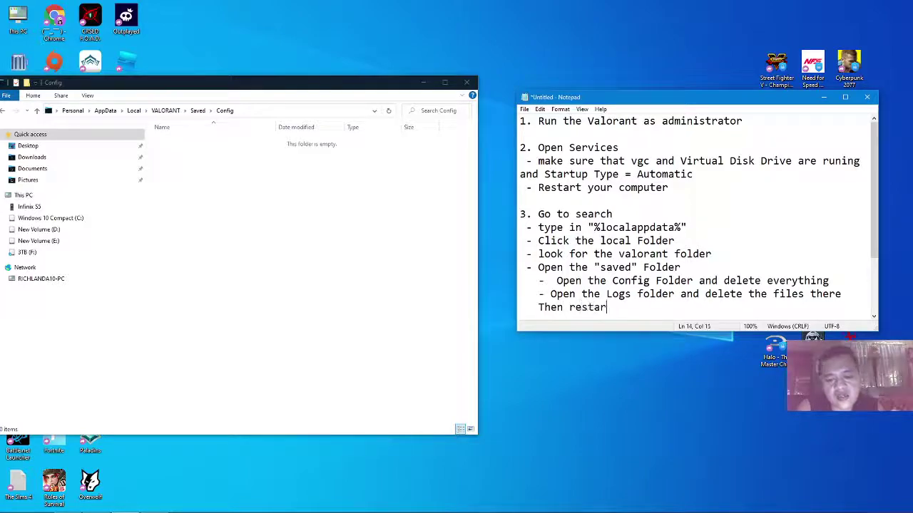
{"action": "type", "text": "t your computer"}
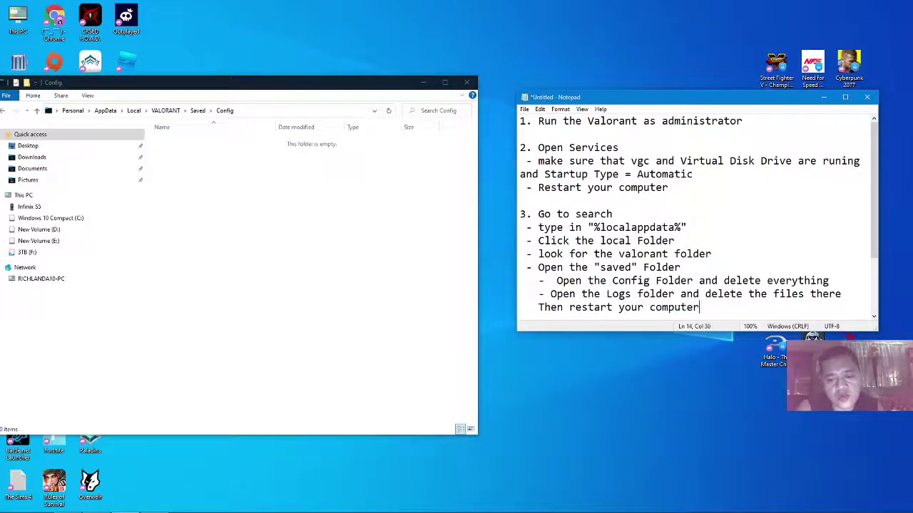
{"action": "key", "text": "Return"}
{"action": "key", "text": "Return"}
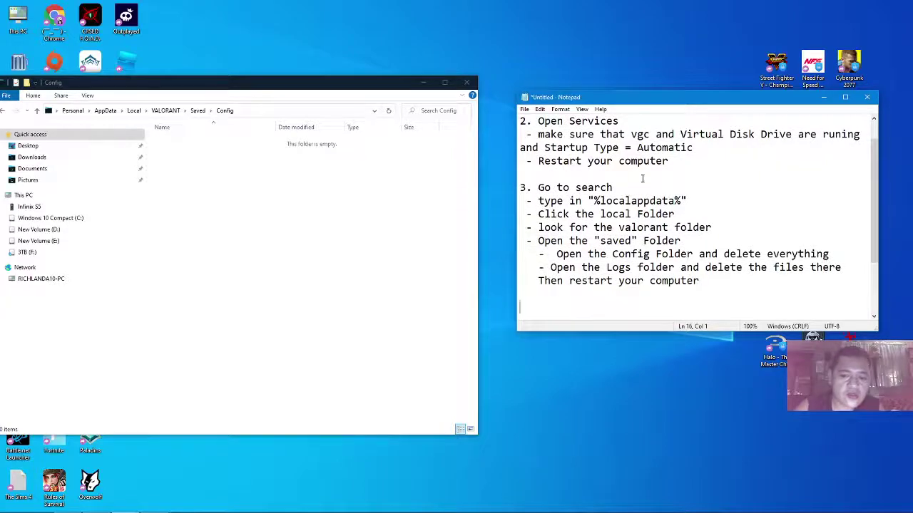
Copy %localappdata% from the note, search Windows for it, and open the Local folder.
{"action": "left_click_drag", "start_coordinate": [684, 201], "coordinate": [594, 201]}
{"action": "key", "text": "ctrl+c"}
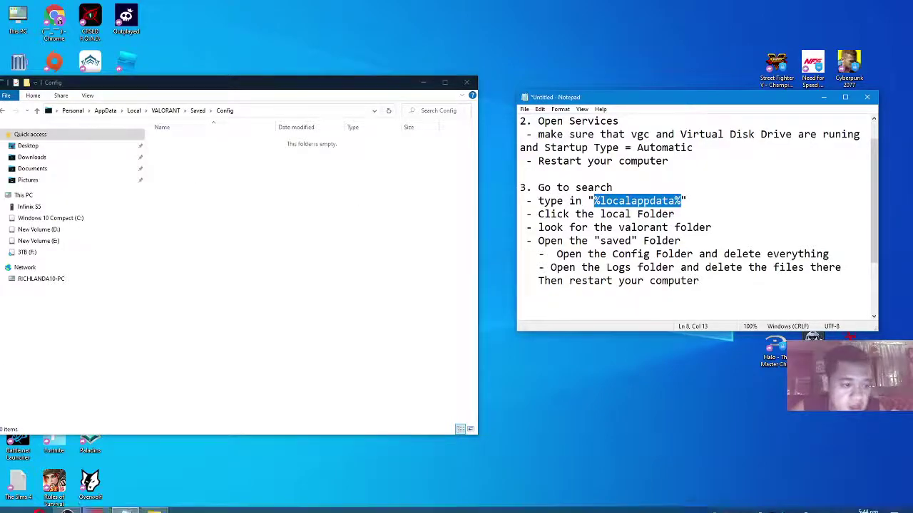
{"action": "left_click", "coordinate": [202, 155]}
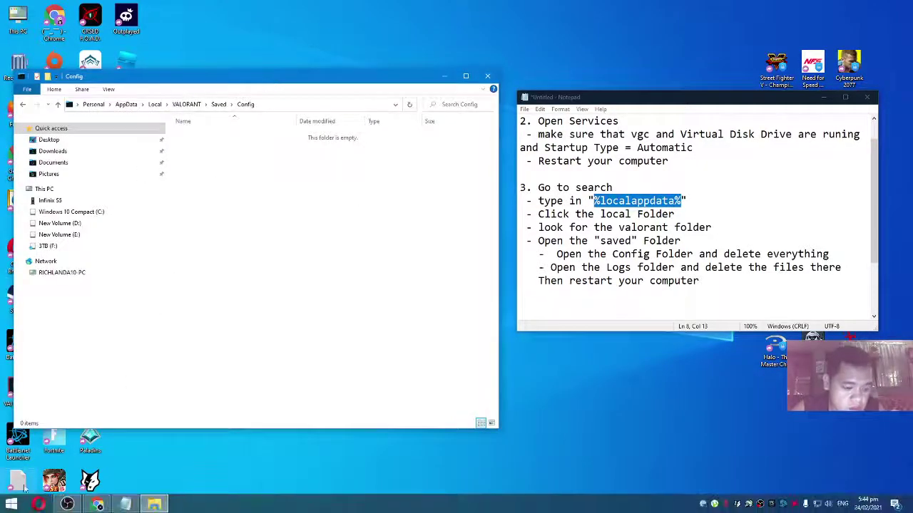
{"action": "left_click", "coordinate": [11, 504]}
{"action": "key", "text": "ctrl+v"}
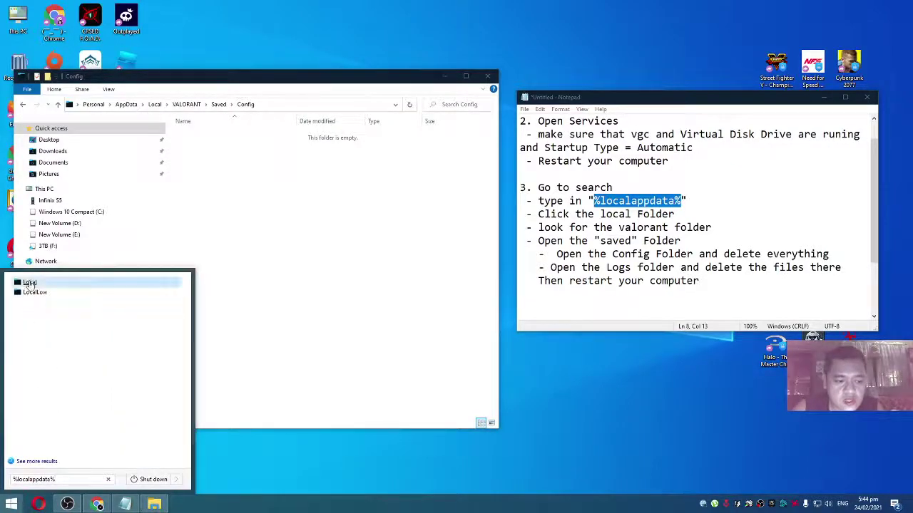
{"action": "left_click", "coordinate": [29, 284]}
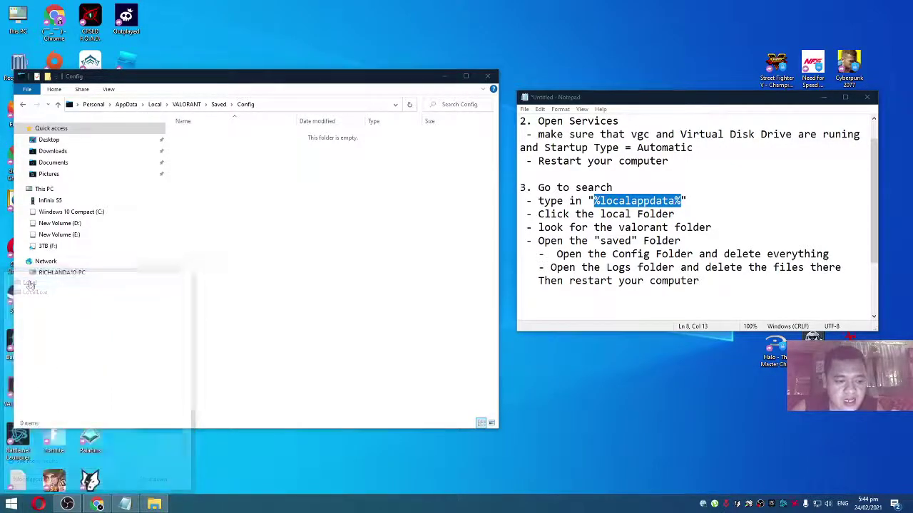
Locate the VALORANT folder in Local, close that folder window, and return to the note.
{"action": "left_click", "coordinate": [227, 207]}
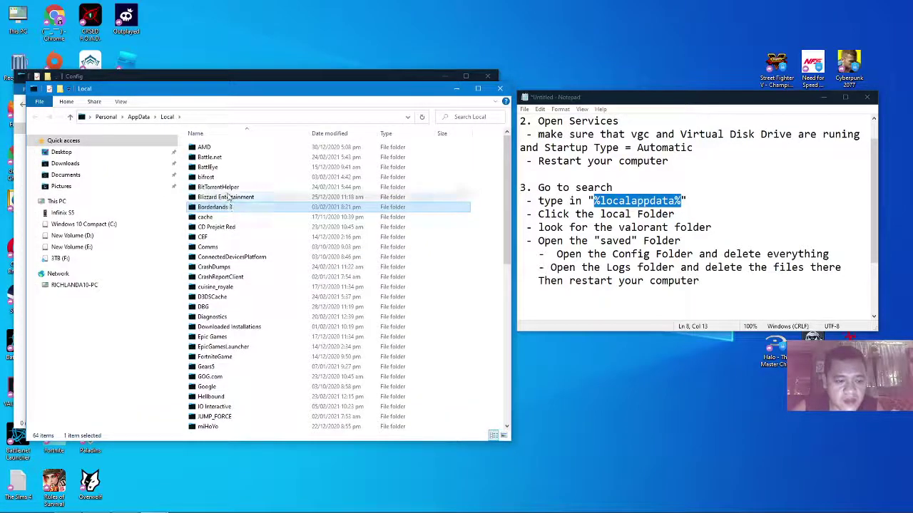
{"action": "scroll", "coordinate": [285, 235], "scroll_direction": "down", "scroll_amount": 12}
{"action": "left_click", "coordinate": [297, 376]}
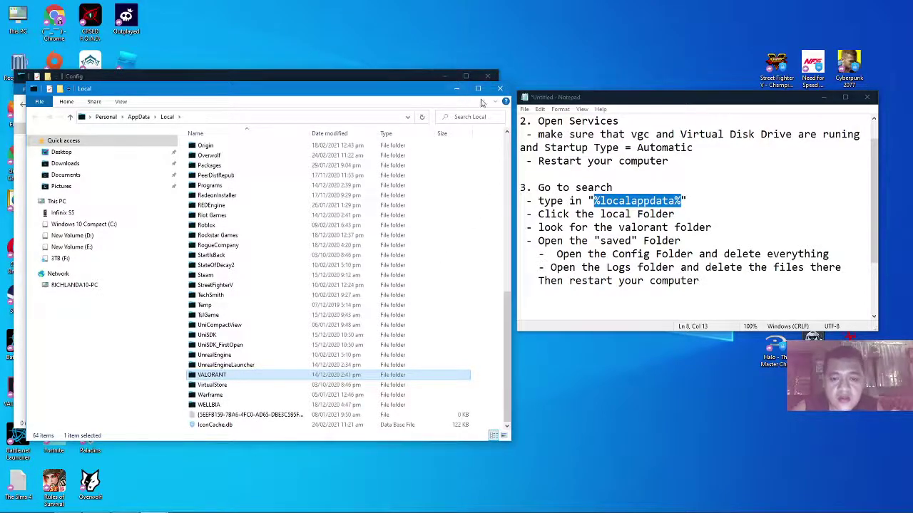
{"action": "left_click", "coordinate": [499, 88]}
{"action": "left_click", "coordinate": [558, 280]}
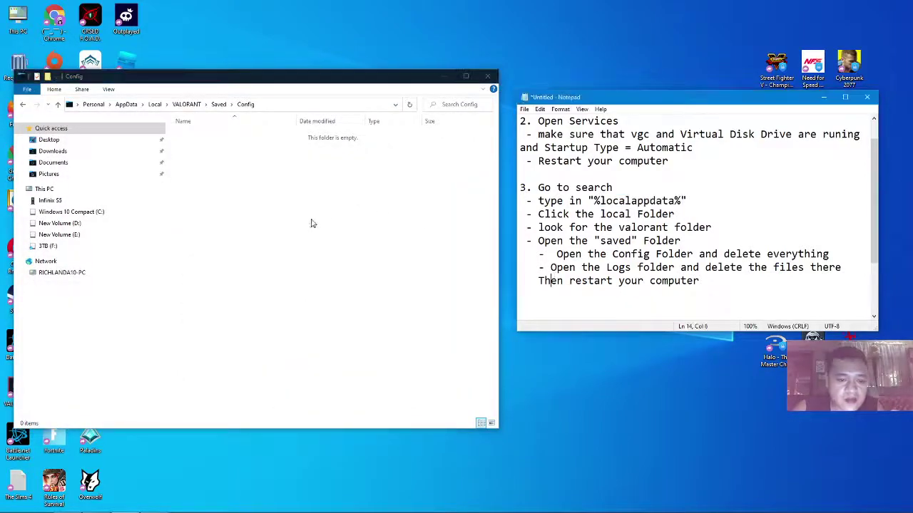
Check the webcache and Logs folders inside Saved and go up to the VALORANT folder.
{"action": "left_click", "coordinate": [314, 222]}
{"action": "left_click", "coordinate": [23, 104]}
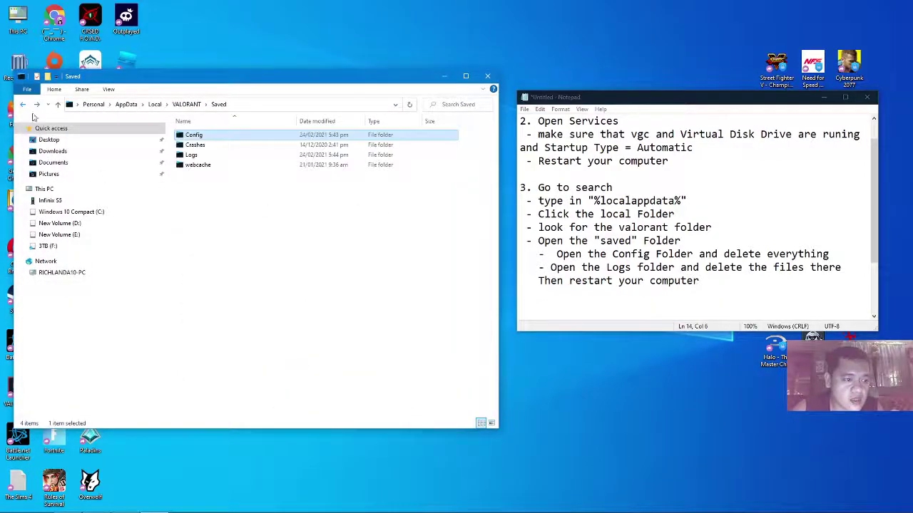
{"action": "left_click", "coordinate": [348, 295]}
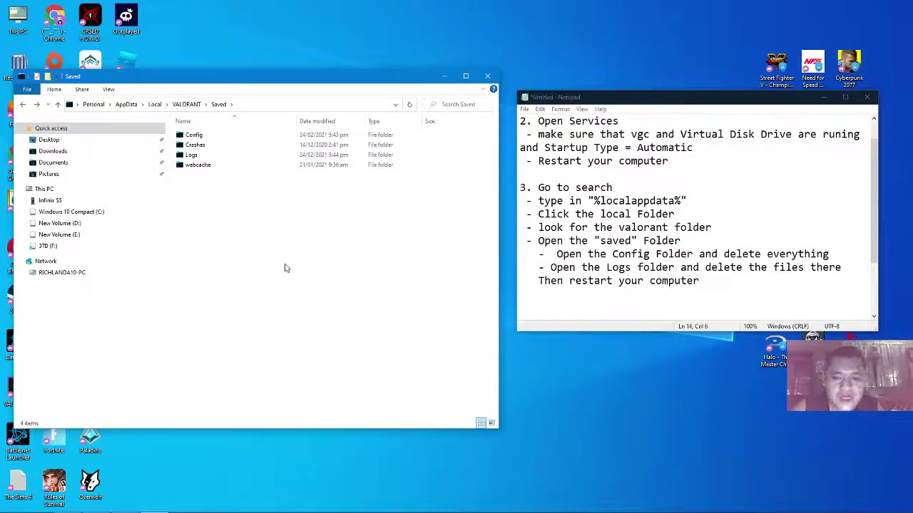
{"action": "double_click", "coordinate": [206, 166]}
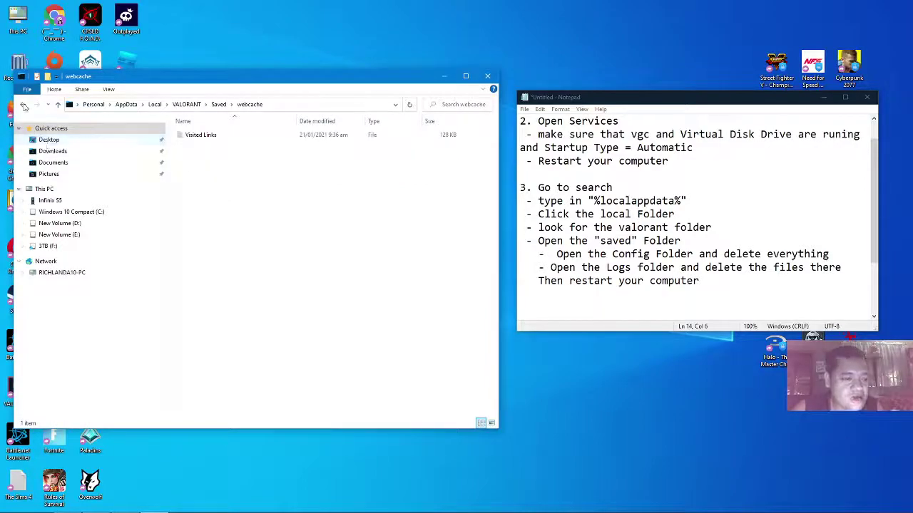
{"action": "left_click", "coordinate": [23, 105]}
{"action": "double_click", "coordinate": [214, 156]}
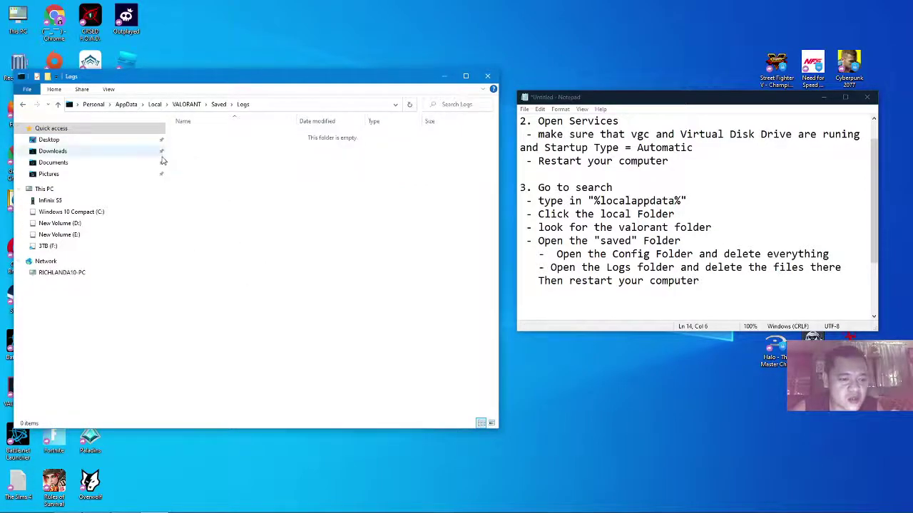
{"action": "left_click", "coordinate": [22, 105]}
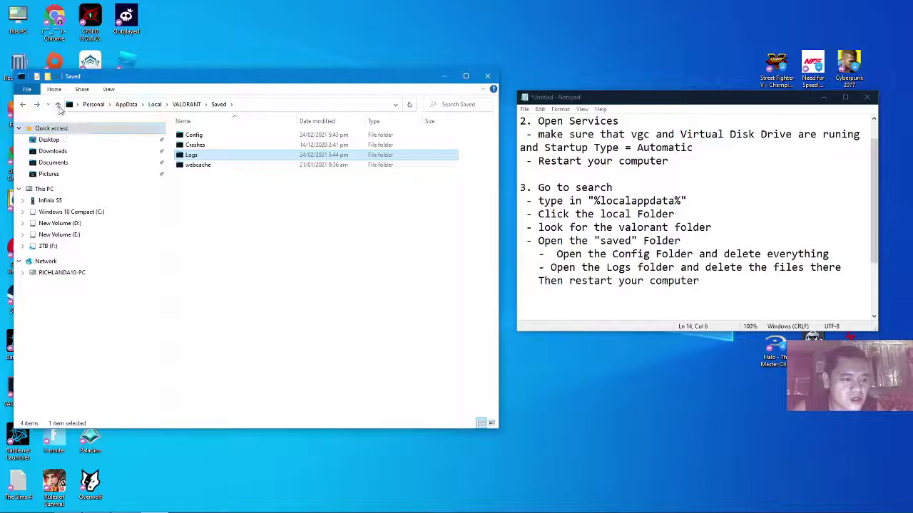
{"action": "left_click", "coordinate": [58, 104]}
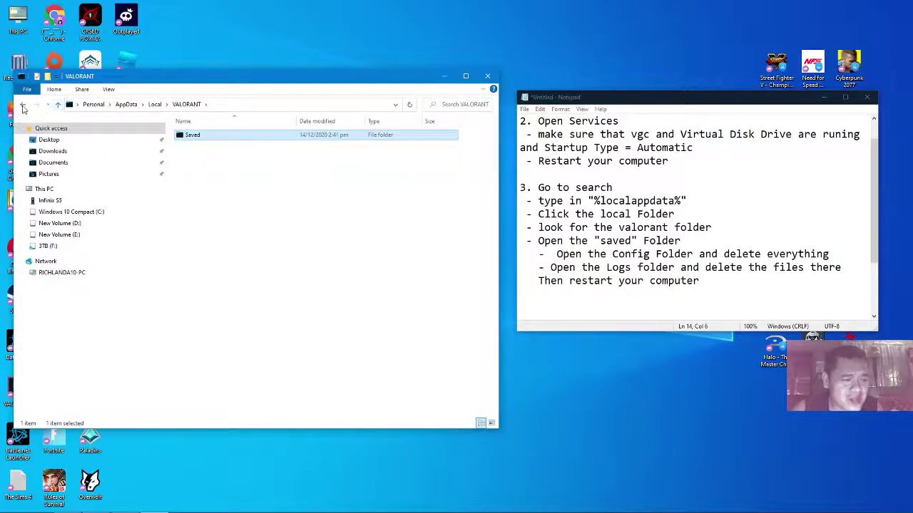
{"action": "left_click", "coordinate": [307, 314]}
Enlarge the Notepad window downward so the whole note fits with empty space below it.
{"action": "left_click", "coordinate": [660, 254]}
{"action": "scroll", "coordinate": [673, 241], "scroll_direction": "up", "scroll_amount": 1}
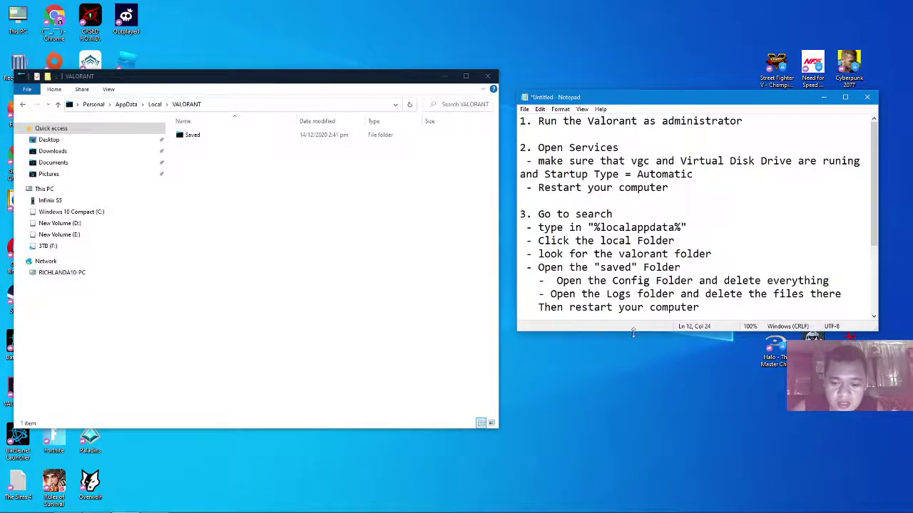
{"action": "left_click_drag", "start_coordinate": [632, 332], "coordinate": [656, 409]}
{"action": "left_click", "coordinate": [676, 375]}
Highlight item 3 with its sub-items and item 1 in the note to review them.
{"action": "left_click_drag", "start_coordinate": [719, 326], "coordinate": [512, 212]}
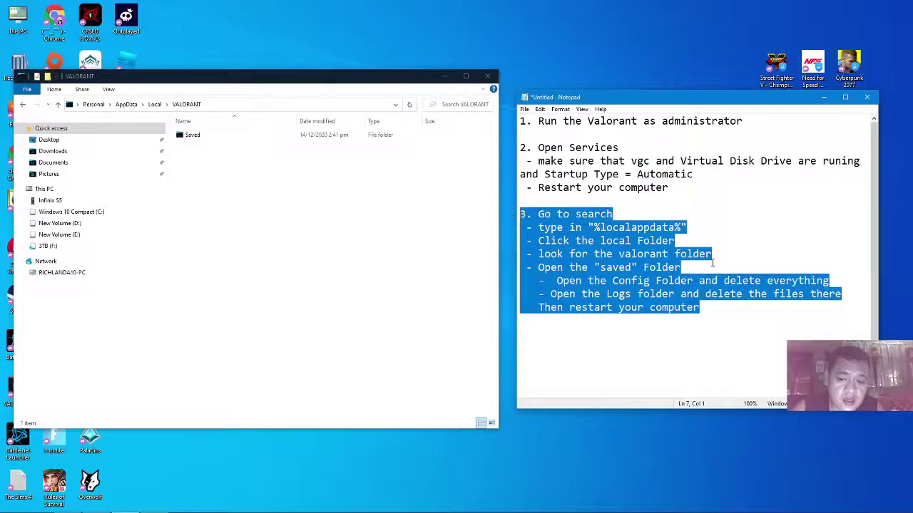
{"action": "left_click", "coordinate": [623, 136]}
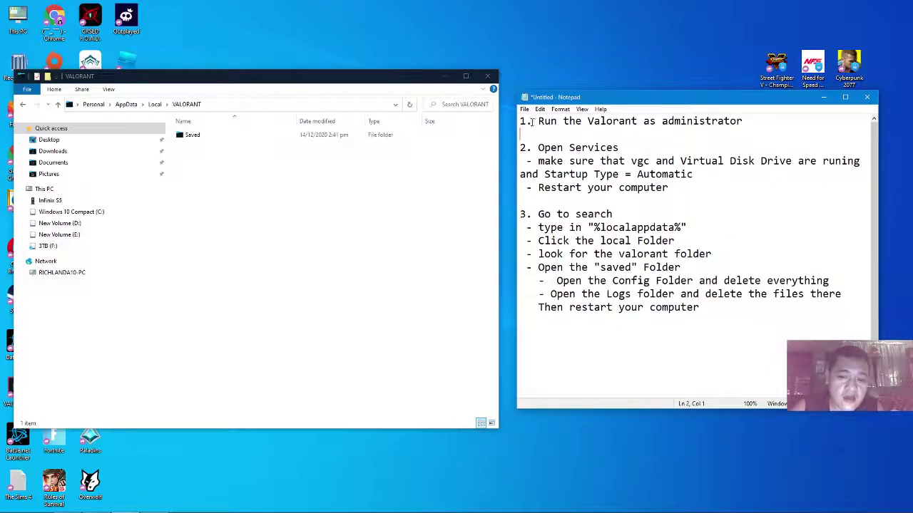
{"action": "left_click_drag", "start_coordinate": [521, 121], "coordinate": [770, 121]}
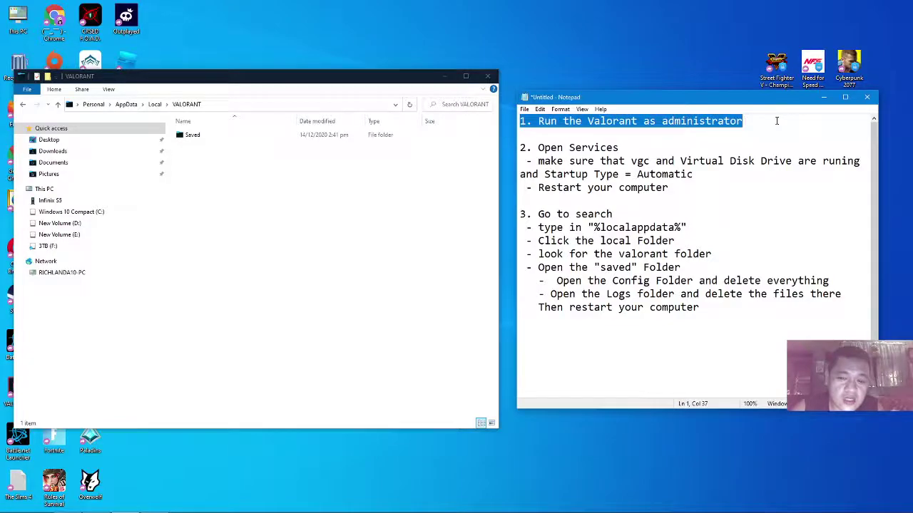
{"action": "left_click", "coordinate": [645, 229]}
Add "4. Reinstall or repair your valorant game" to the note, one blank line below the restart line.
{"action": "left_click", "coordinate": [710, 308]}
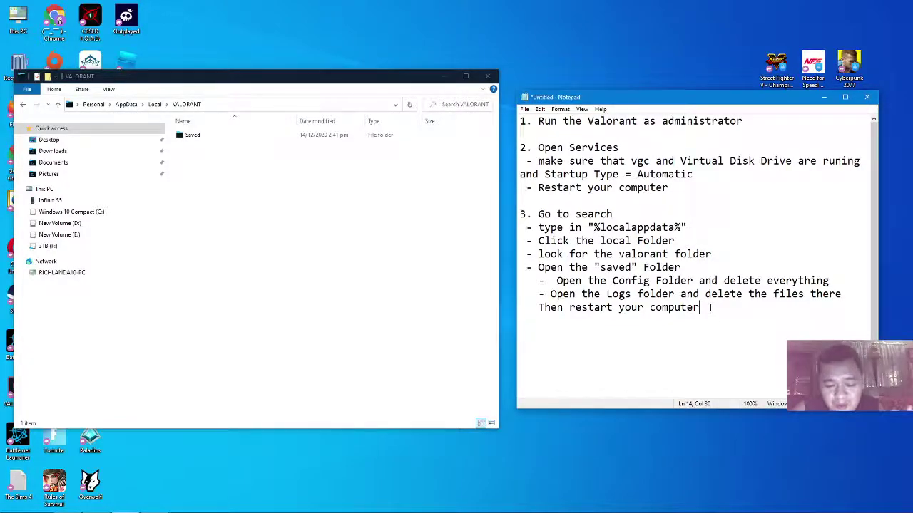
{"action": "key", "text": "Return"}
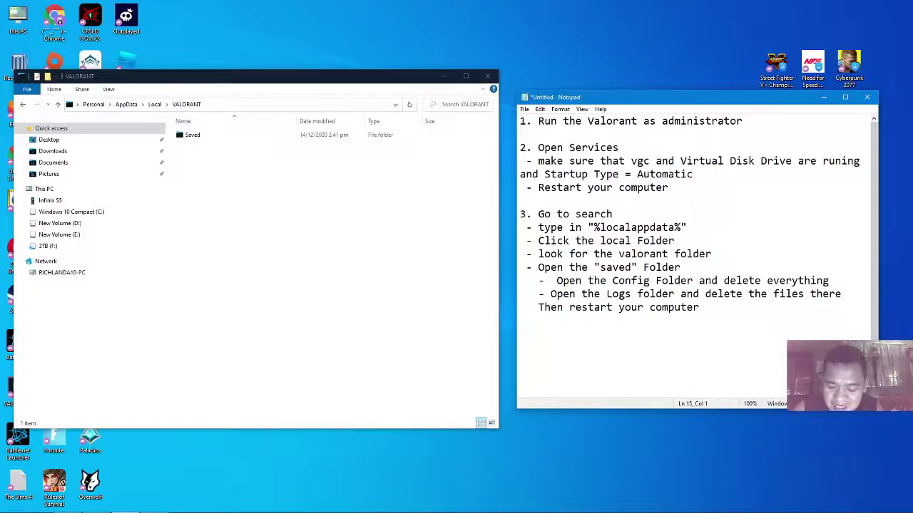
{"action": "type", "text": "Resin"}
{"action": "key", "text": "BackSpace"}
{"action": "key", "text": "BackSpace"}
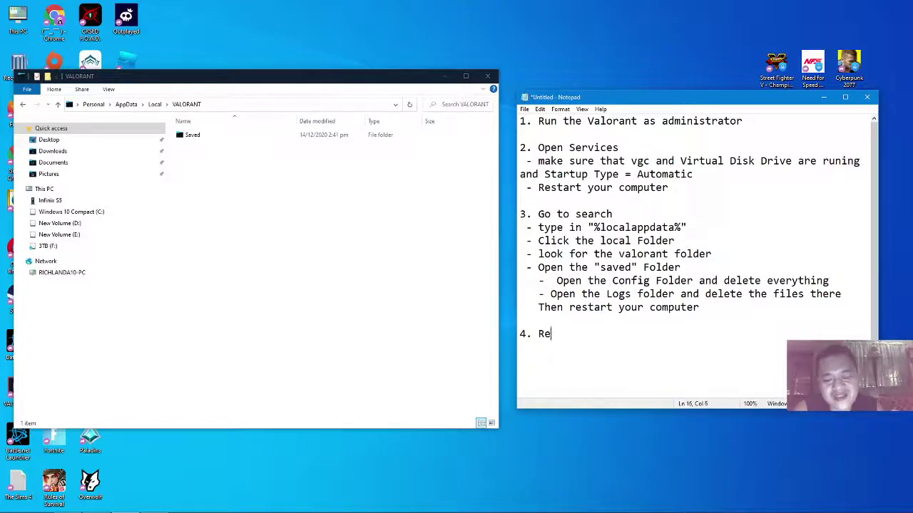
{"action": "type", "text": "install or"}
{"action": "type", "text": " reapi"}
{"action": "key", "text": "BackSpace"}
{"action": "key", "text": "BackSpace"}
{"action": "key", "text": "BackSpace"}
{"action": "type", "text": "api"}
{"action": "key", "text": "BackSpace"}
{"action": "key", "text": "BackSpace"}
{"action": "key", "text": "BackSpace"}
{"action": "key", "text": "BackSpace"}
{"action": "type", "text": "p"}
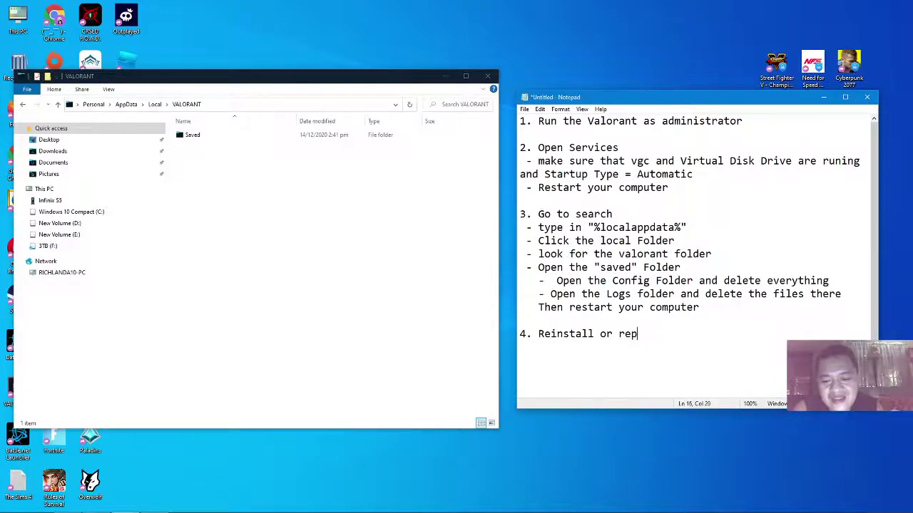
{"action": "type", "text": "air your val"}
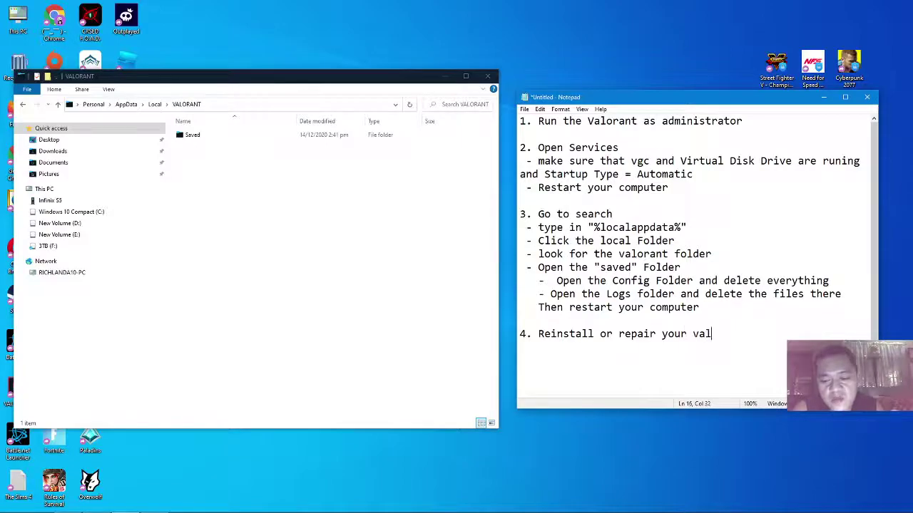
{"action": "type", "text": "orant game"}
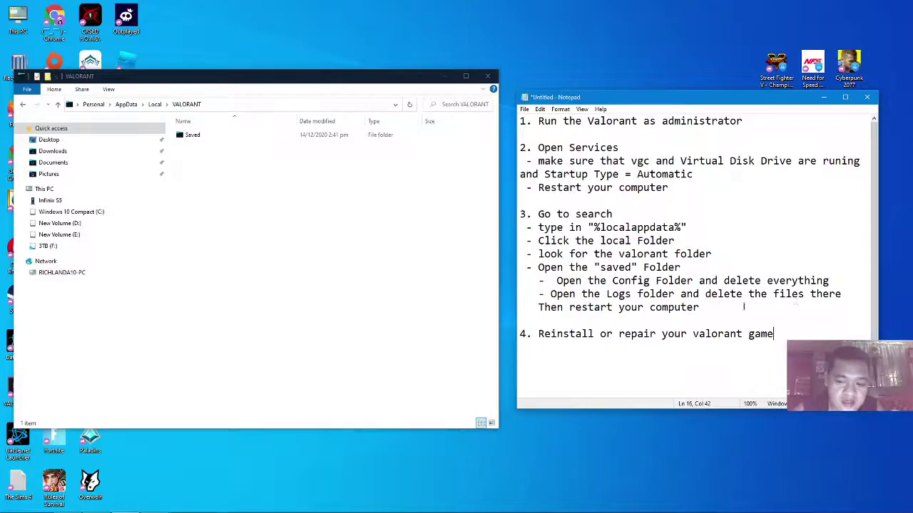
Review the note's instructions by highlighting the Open Services item and the complete Go to search item.
{"action": "left_click_drag", "start_coordinate": [707, 311], "coordinate": [582, 308]}
{"action": "left_click_drag", "start_coordinate": [513, 268], "coordinate": [506, 216]}
{"action": "left_click", "coordinate": [742, 214]}
{"action": "left_click", "coordinate": [723, 239]}
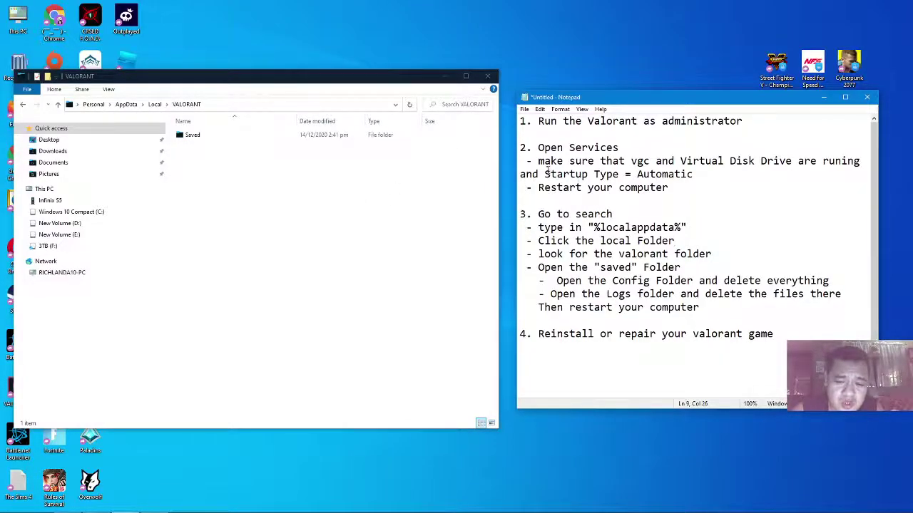
{"action": "left_click_drag", "start_coordinate": [557, 142], "coordinate": [708, 190]}
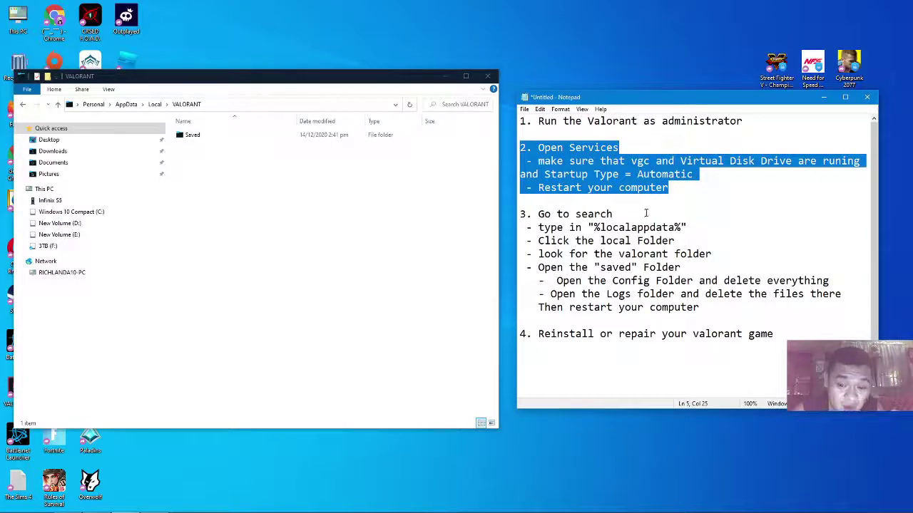
{"action": "left_click", "coordinate": [562, 243]}
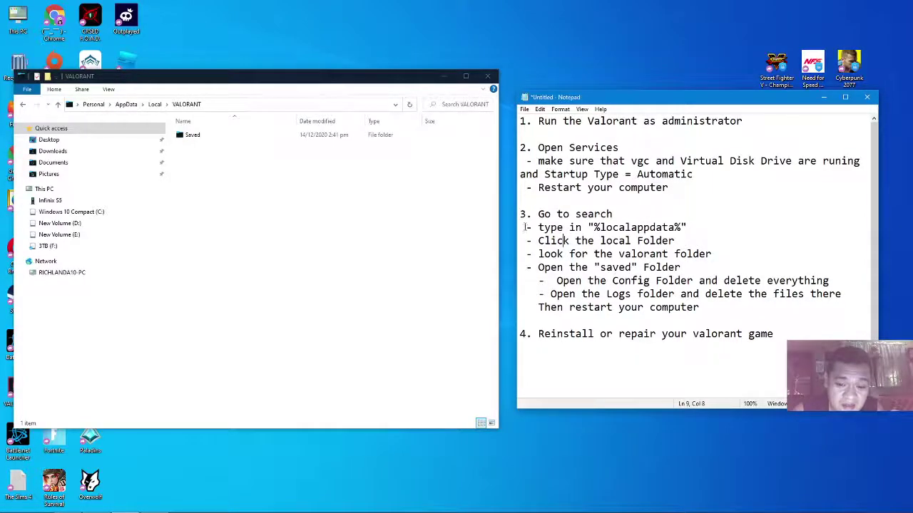
{"action": "left_click_drag", "start_coordinate": [520, 214], "coordinate": [785, 306]}
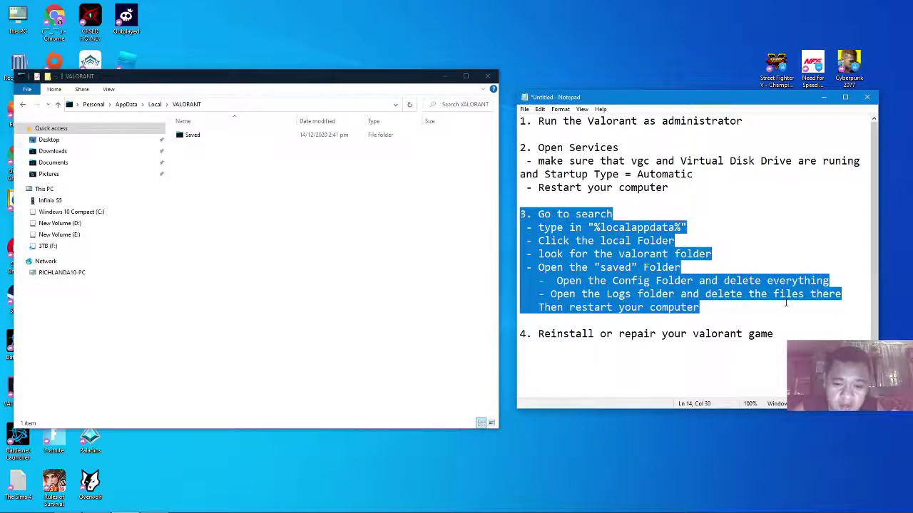
Highlight the note's complete Go to search item, through the restart line, to review it.
{"action": "left_click", "coordinate": [734, 307]}
{"action": "left_click_drag", "start_coordinate": [716, 307], "coordinate": [520, 307]}
{"action": "left_click", "coordinate": [520, 214], "text": "shift"}
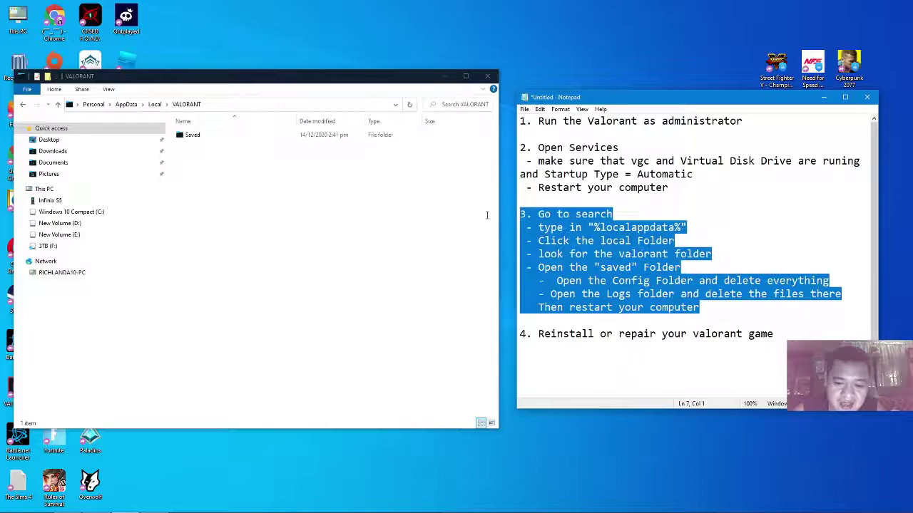
{"action": "left_click", "coordinate": [594, 350]}
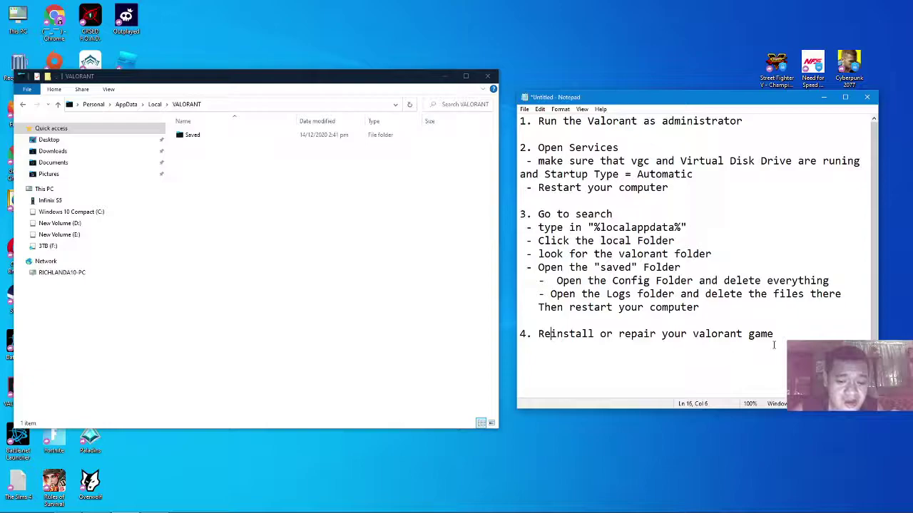
Renumber the note's reinstall or repair item as 5 and start a new item 4 above it, below the restart line.
{"action": "left_click_drag", "start_coordinate": [527, 334], "coordinate": [518, 334]}
{"action": "type", "text": "5"}
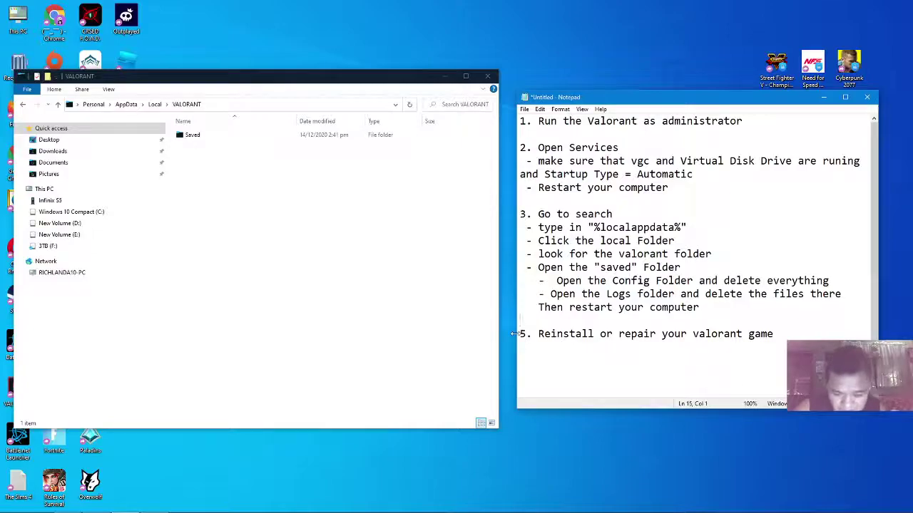
{"action": "key", "text": "Return"}
{"action": "type", "text": "4"}
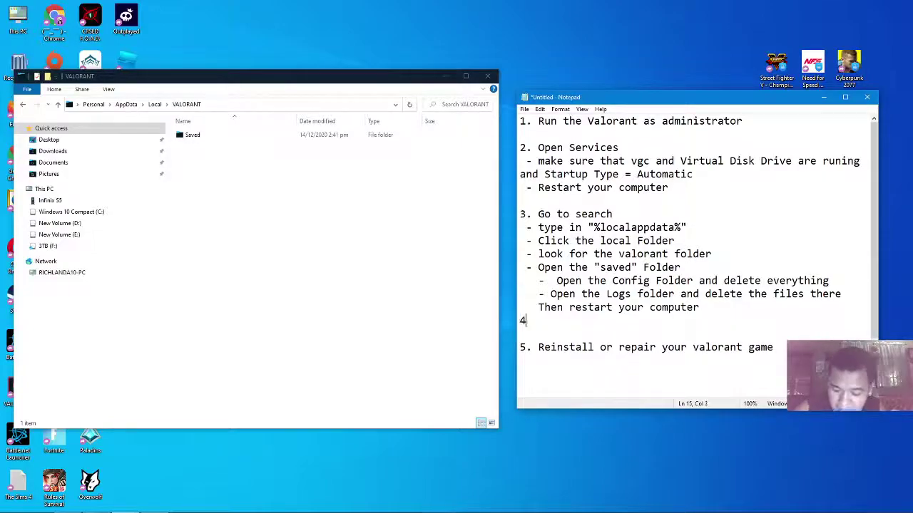
{"action": "type", "text": ". R"}
{"action": "type", "text": "Delete your "}
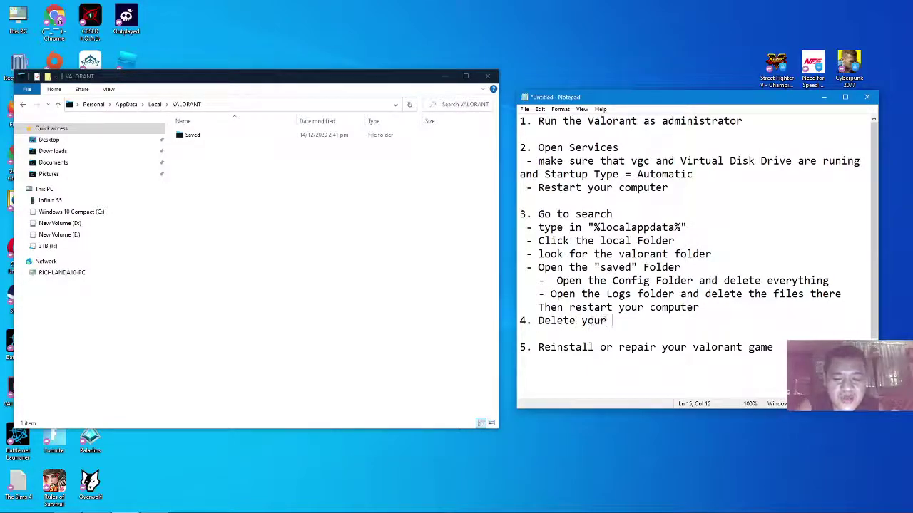
{"action": "type", "text": "val"}
{"action": "key", "text": "BackSpace"}
{"action": "key", "text": "BackSpace"}
{"action": "key", "text": "BackSpace"}
{"action": "key", "text": "BackSpace"}
{"action": "key", "text": "BackSpace"}
{"action": "key", "text": "BackSpace"}
{"action": "key", "text": "BackSpace"}
{"action": "key", "text": "BackSpace"}
{"action": "key", "text": "BackSpace"}
{"action": "key", "text": "BackSpace"}
{"action": "key", "text": "BackSpace"}
{"action": "key", "text": "BackSpace"}
{"action": "key", "text": "BackSpace"}
{"action": "key", "text": "BackSpace"}
{"action": "key", "text": "BackSpace"}
{"action": "key", "text": "BackSpace"}
Write item 4 of the note as "Uninstall the vanguard" and begin a dashed sub-item beneath it.
{"action": "type", "text": "Uni"}
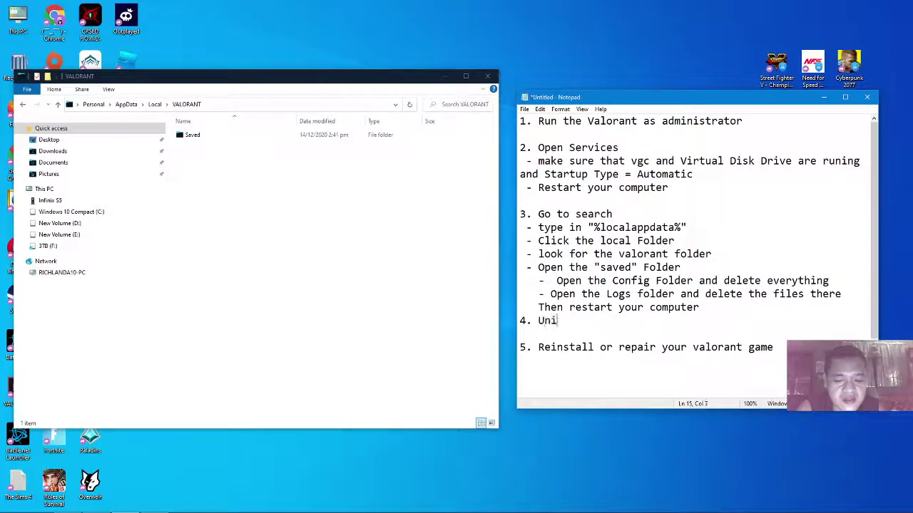
{"action": "type", "text": "nstall the vanguard"}
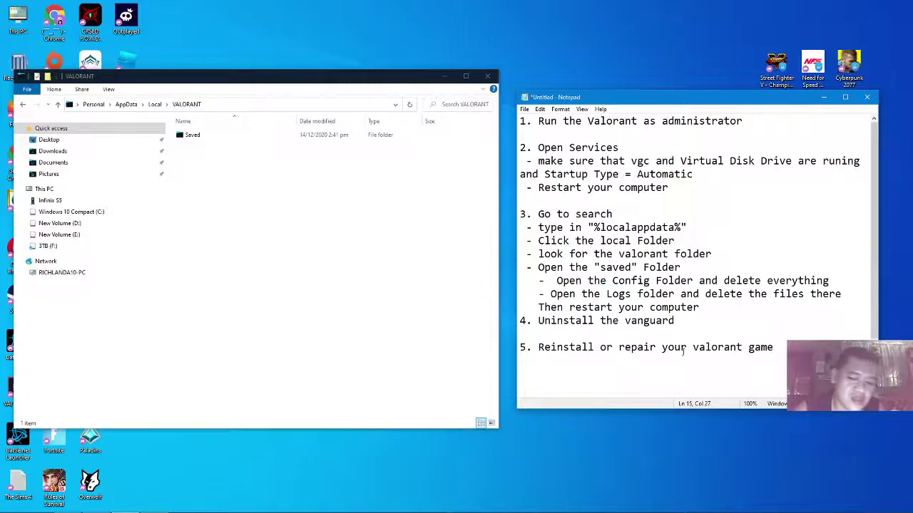
{"action": "key", "text": "Return"}
{"action": "type", "text": "-"}
Open Programs and Features from the Control Panel.
{"action": "left_click", "coordinate": [11, 504]}
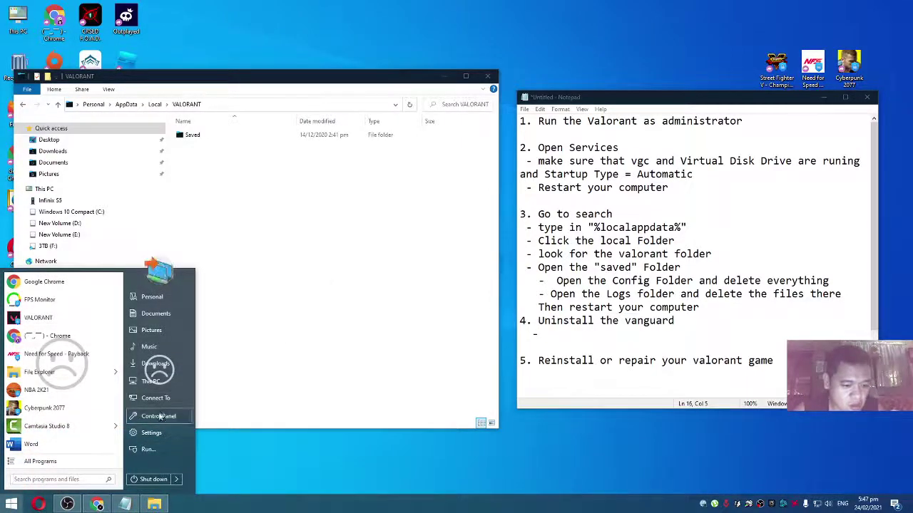
{"action": "left_click", "coordinate": [158, 416]}
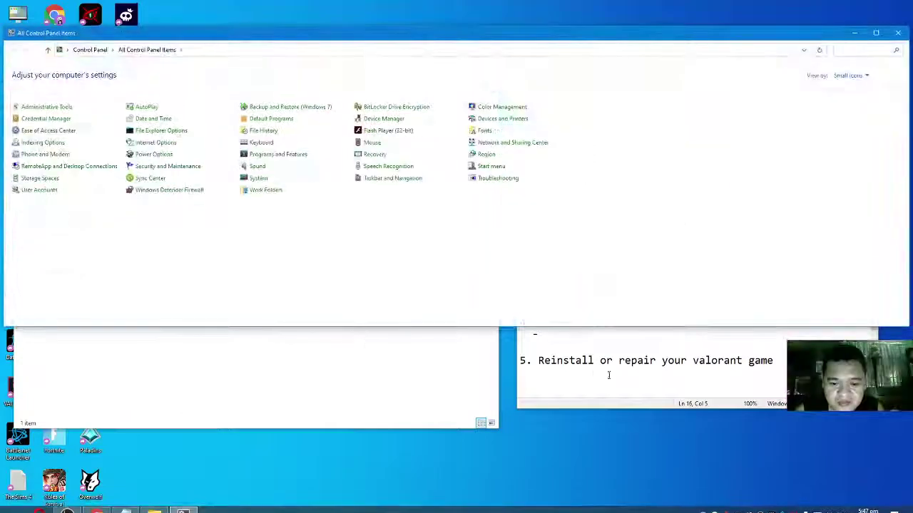
{"action": "left_click", "coordinate": [611, 348]}
{"action": "left_click", "coordinate": [549, 334]}
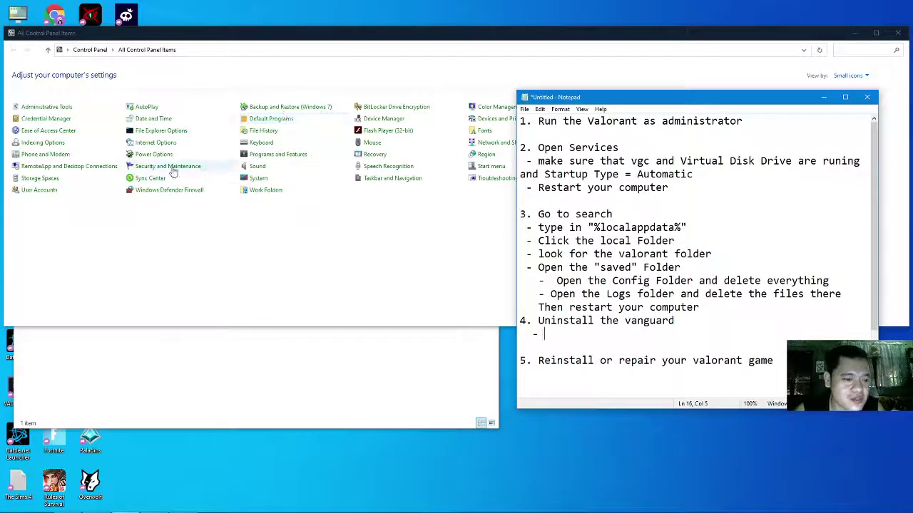
{"action": "left_click", "coordinate": [210, 257]}
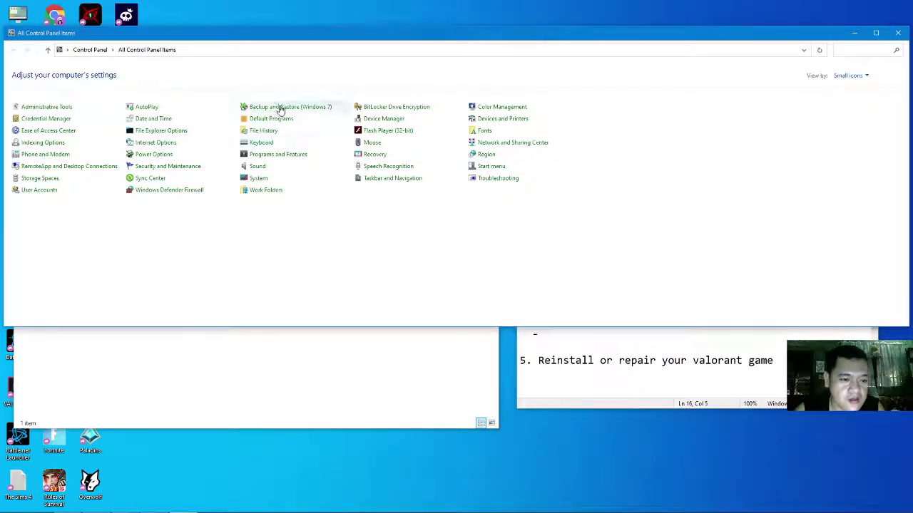
{"action": "left_click", "coordinate": [284, 155]}
Fill in the note's empty sub-item under item 4 with "go to control panel>> programs and features".
{"action": "left_click", "coordinate": [592, 351]}
{"action": "left_click", "coordinate": [552, 331]}
{"action": "type", "text": "got th"}
{"action": "key", "text": "BackSpace"}
{"action": "key", "text": "BackSpace"}
{"action": "type", "text": "to comntrol panel"}
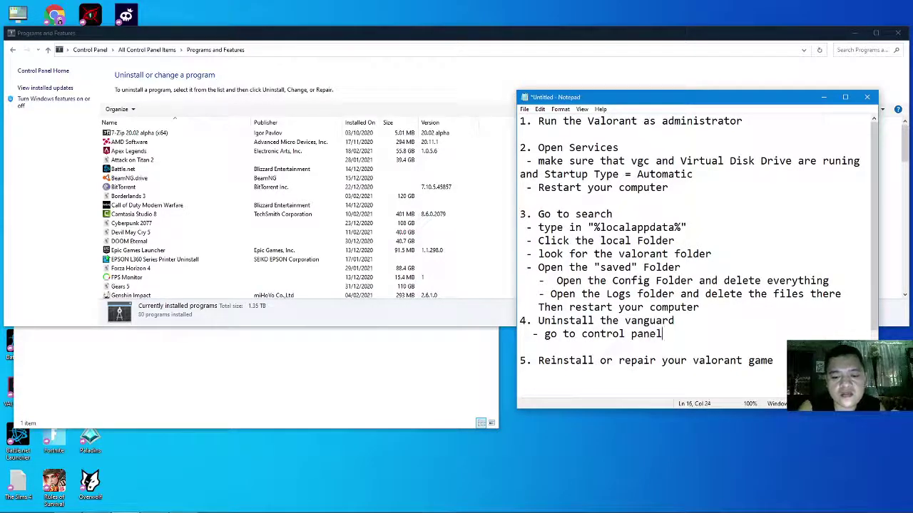
{"action": "key", "text": "Return"}
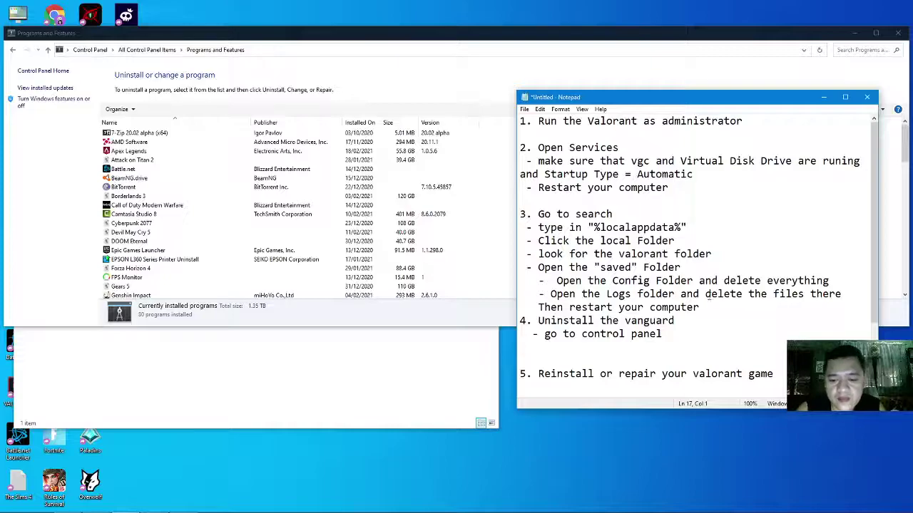
{"action": "left_click", "coordinate": [670, 330]}
{"action": "type", "text": ">> prog"}
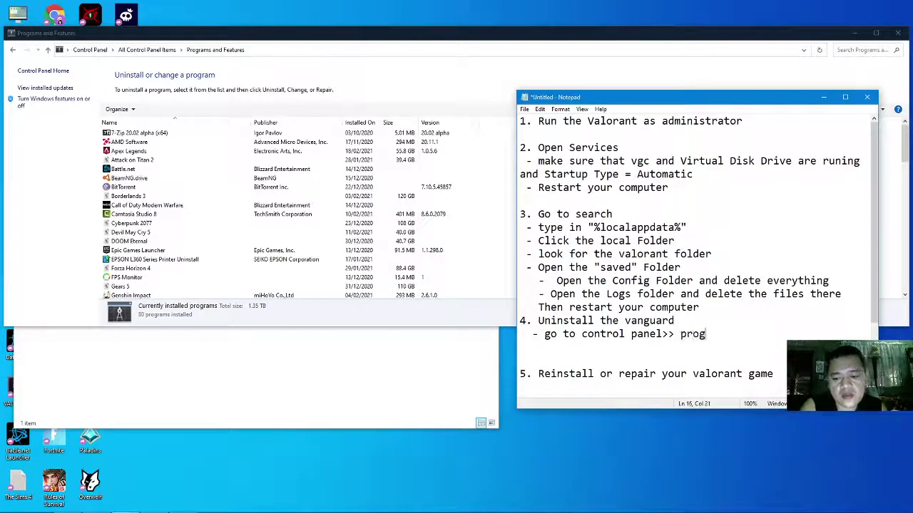
{"action": "type", "text": "rams and features"}
Add the sub-item "- look for the vanguard program" on the line below the control panel instruction.
{"action": "key", "text": "Return"}
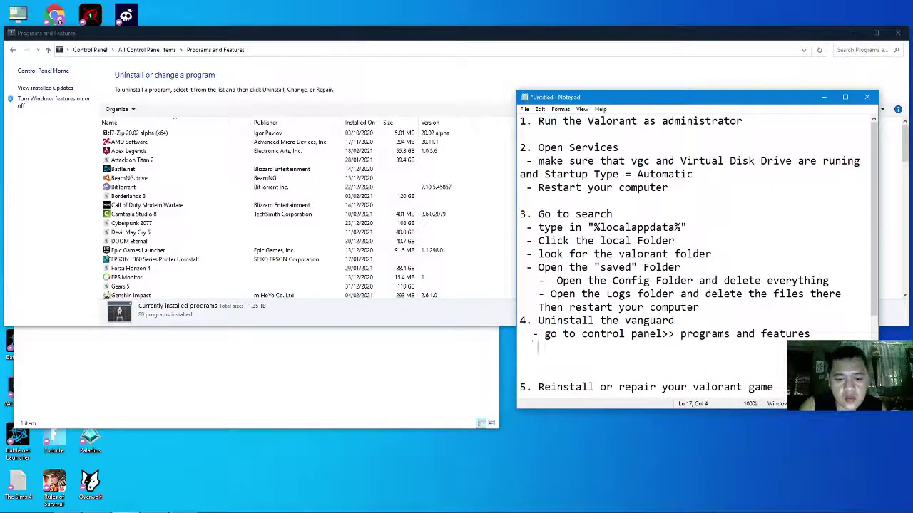
{"action": "type", "text": "-"}
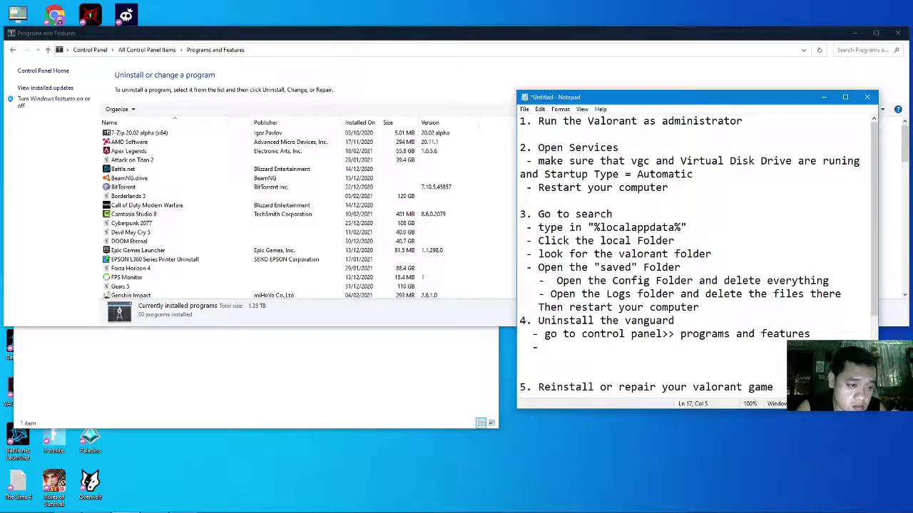
{"action": "type", "text": "loo"}
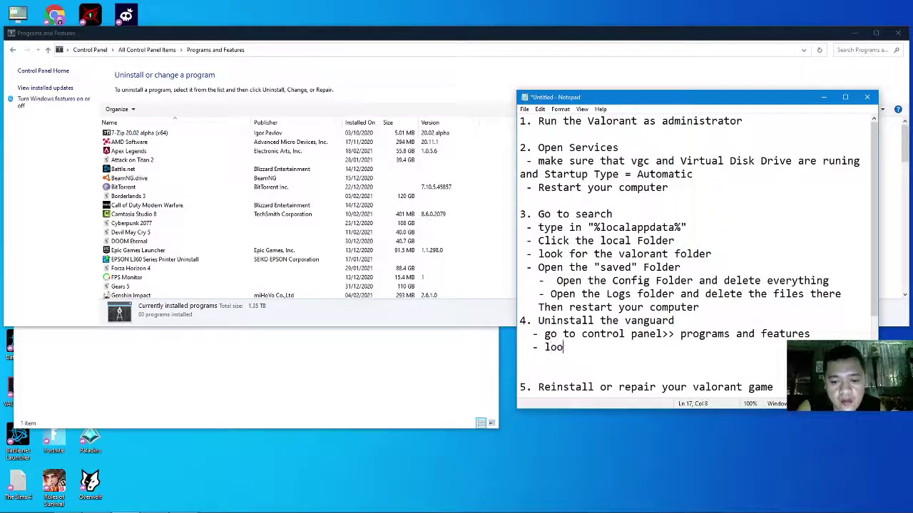
{"action": "type", "text": "k for the "}
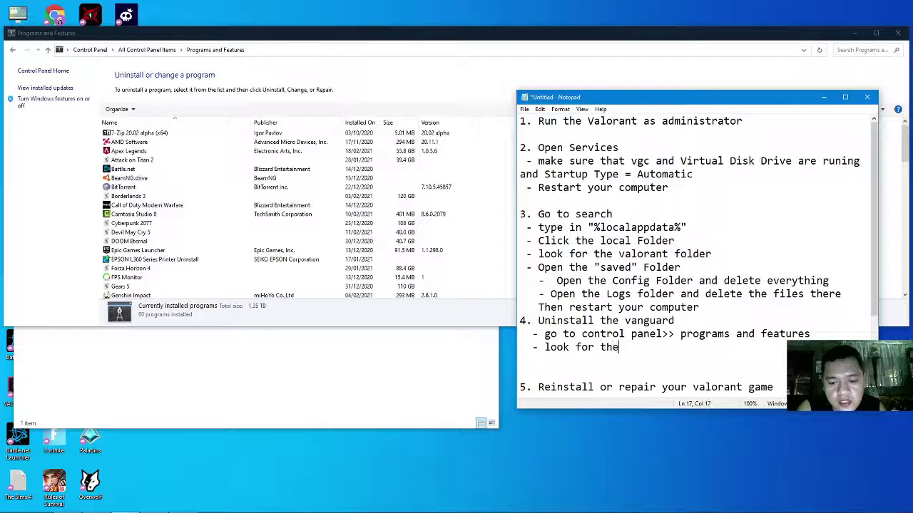
{"action": "type", "text": "vanguard  "}
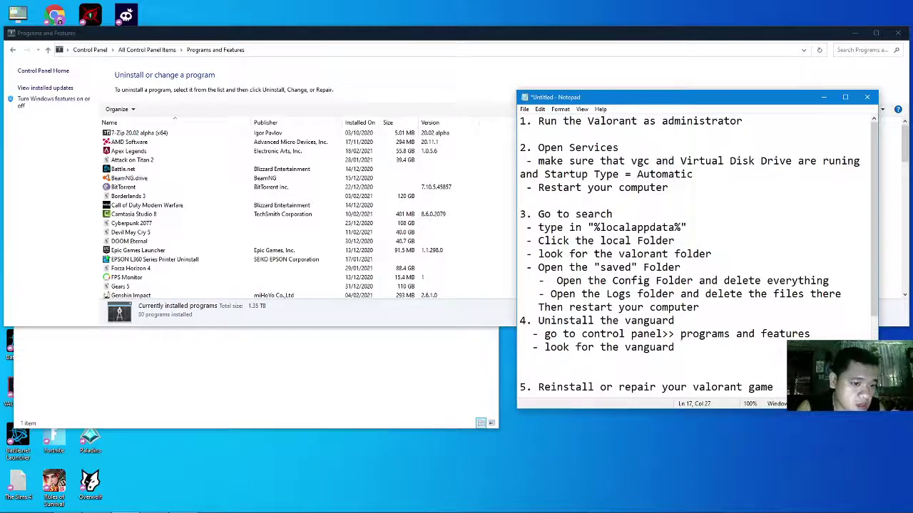
{"action": "type", "text": "pro"}
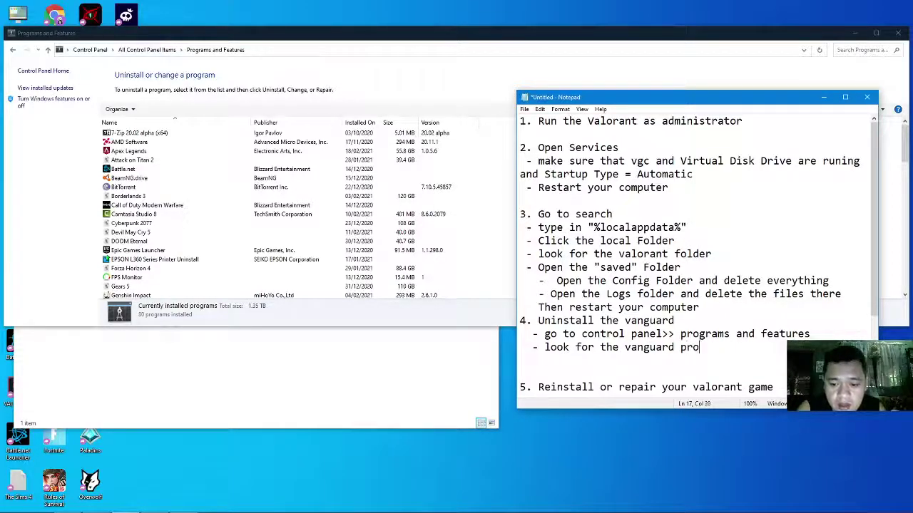
{"action": "type", "text": "gamm"}
{"action": "key", "text": "BackSpace"}
{"action": "key", "text": "BackSpace"}
{"action": "key", "text": "BackSpace"}
{"action": "type", "text": "ram"}
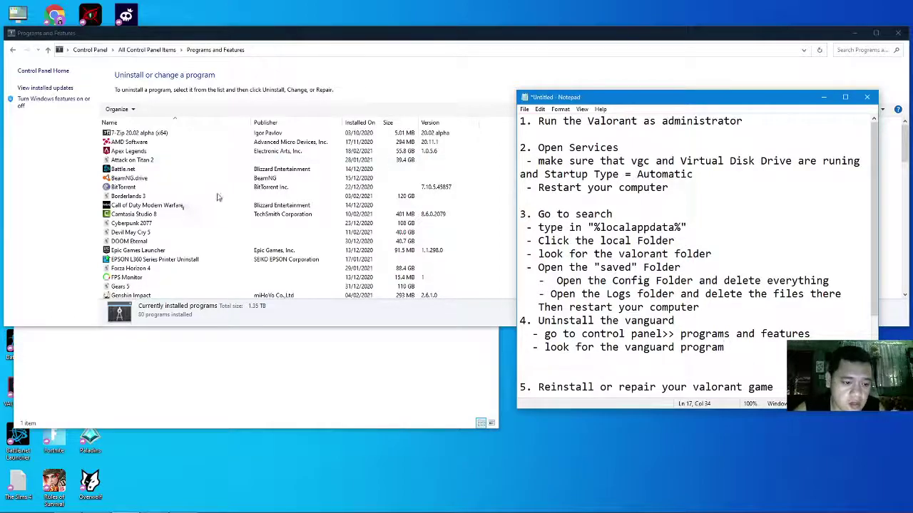
Locate VALORANT in the installed programs list and check its uninstall option without running it.
{"action": "left_click", "coordinate": [139, 165]}
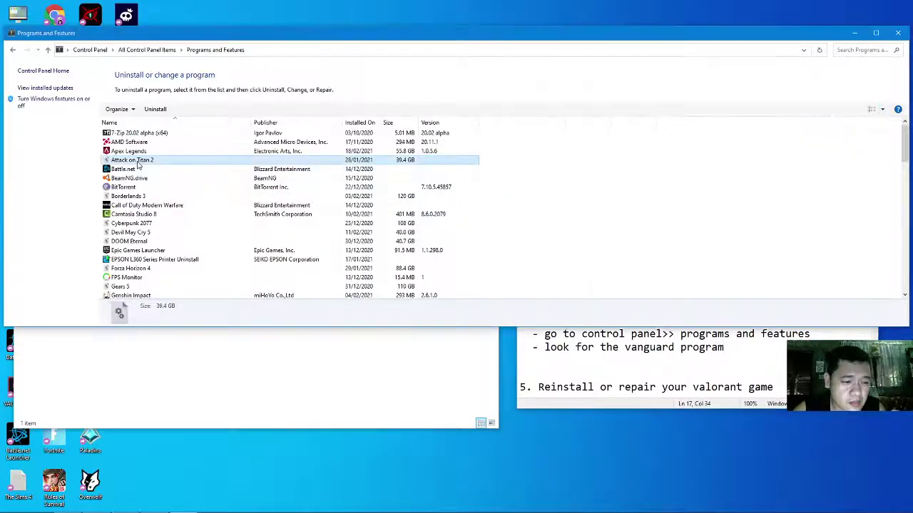
{"action": "scroll", "coordinate": [143, 214], "scroll_direction": "down", "scroll_amount": 15}
{"action": "left_click", "coordinate": [178, 269]}
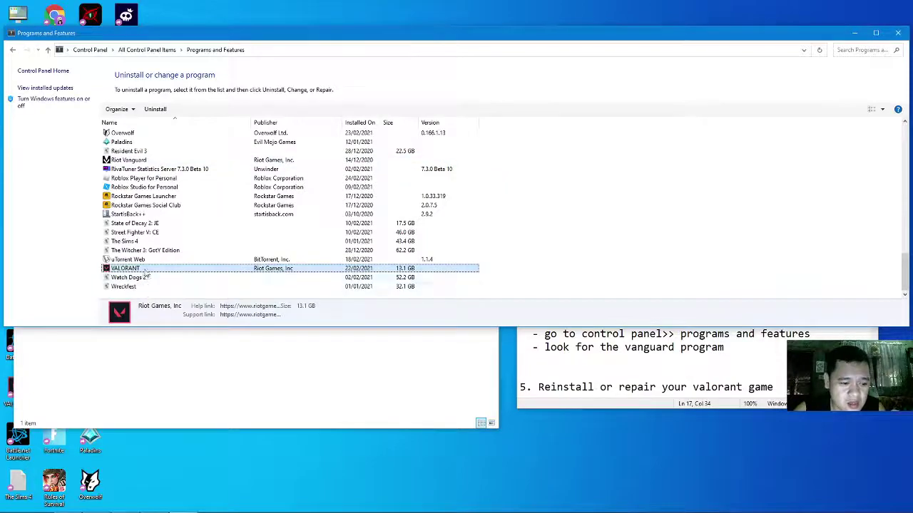
{"action": "right_click", "coordinate": [144, 272]}
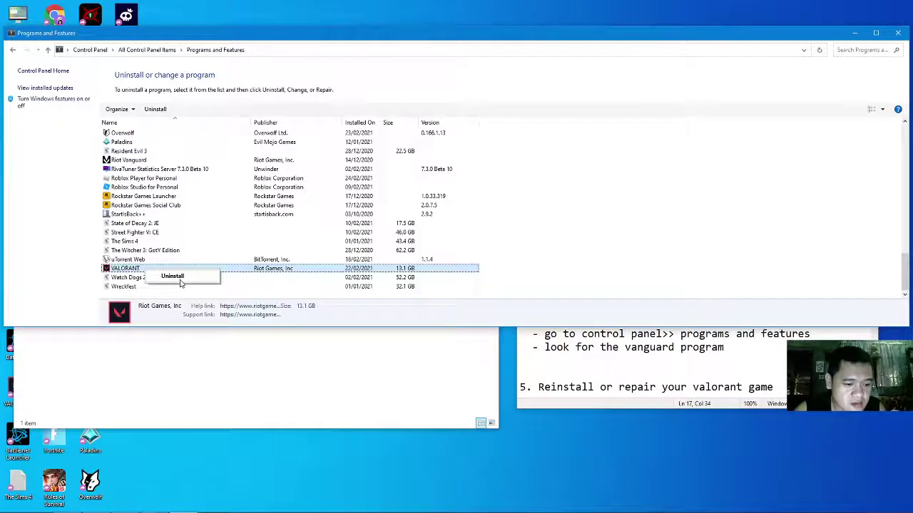
{"action": "left_click", "coordinate": [615, 275]}
{"action": "left_click", "coordinate": [142, 271]}
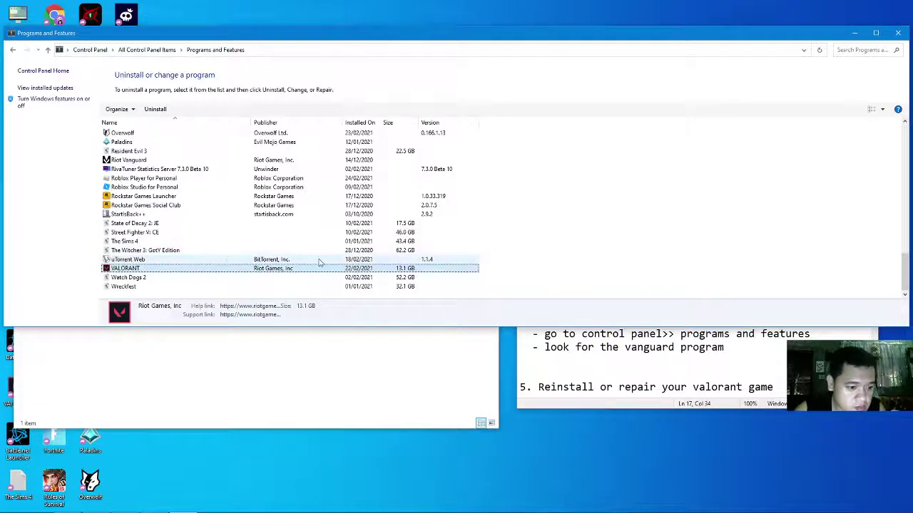
Look through the installed programs for the Riot entries, stepping through names beginning with R and V.
{"action": "scroll", "coordinate": [320, 263], "scroll_direction": "up", "scroll_amount": 6}
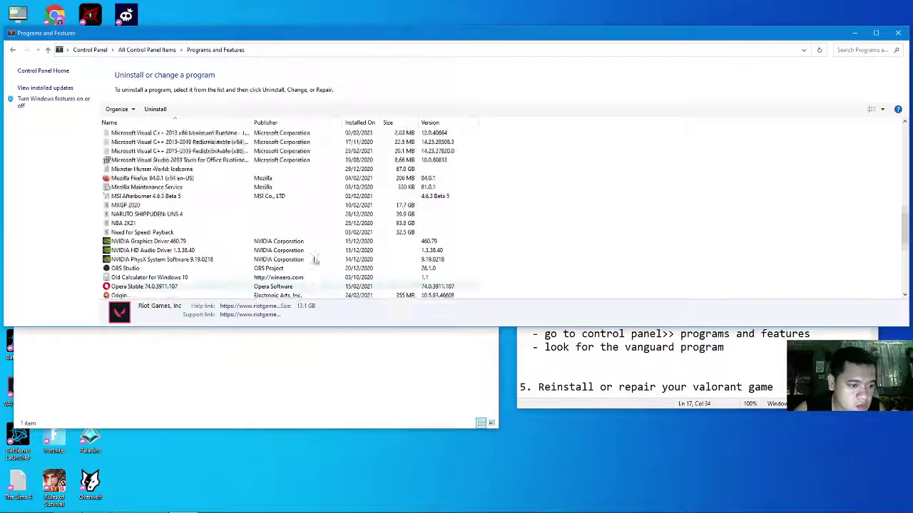
{"action": "scroll", "coordinate": [314, 260], "scroll_direction": "up", "scroll_amount": 15}
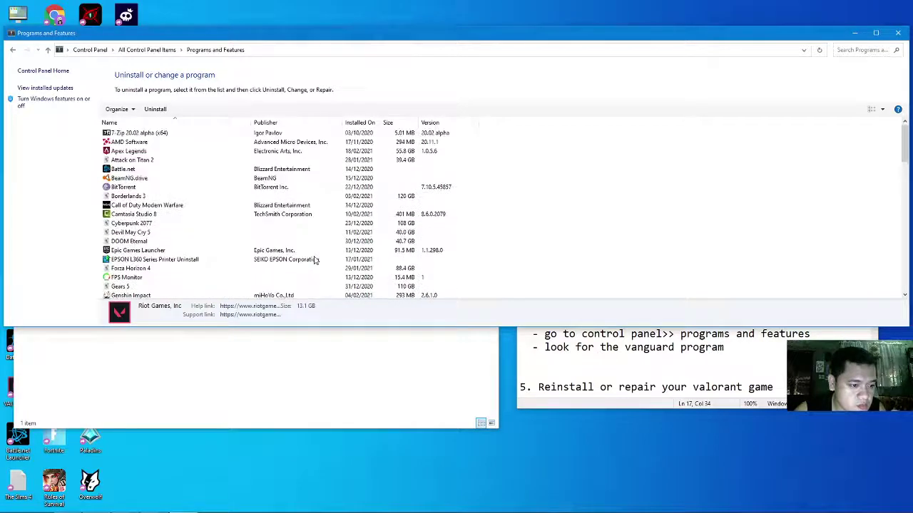
{"action": "left_click", "coordinate": [851, 50]}
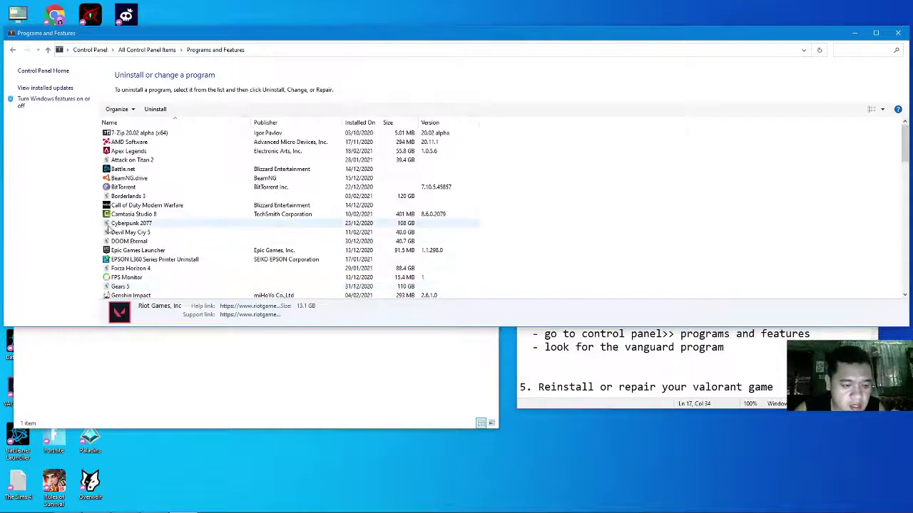
{"action": "left_click", "coordinate": [144, 153]}
{"action": "key", "text": "r"}
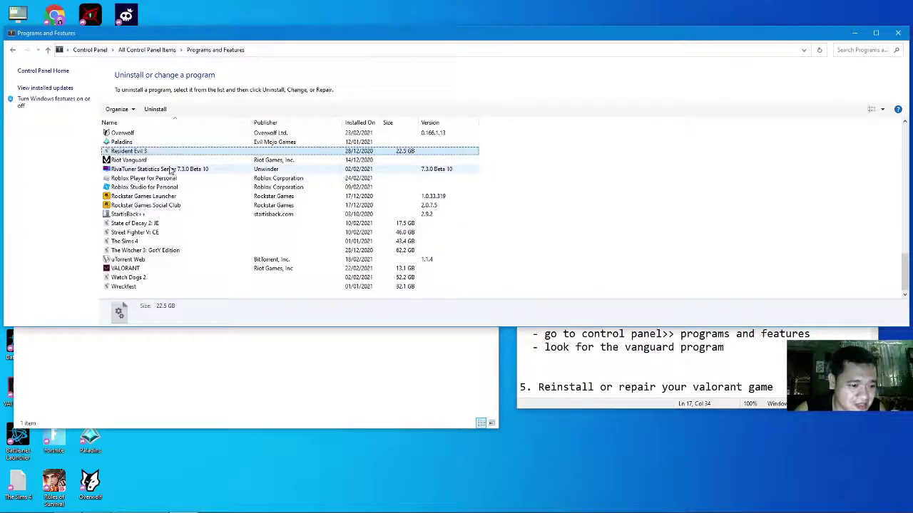
{"action": "key", "text": "r"}
{"action": "key", "text": "r"}
{"action": "key", "text": "r"}
{"action": "key", "text": "r"}
{"action": "key", "text": "r"}
{"action": "key", "text": "r"}
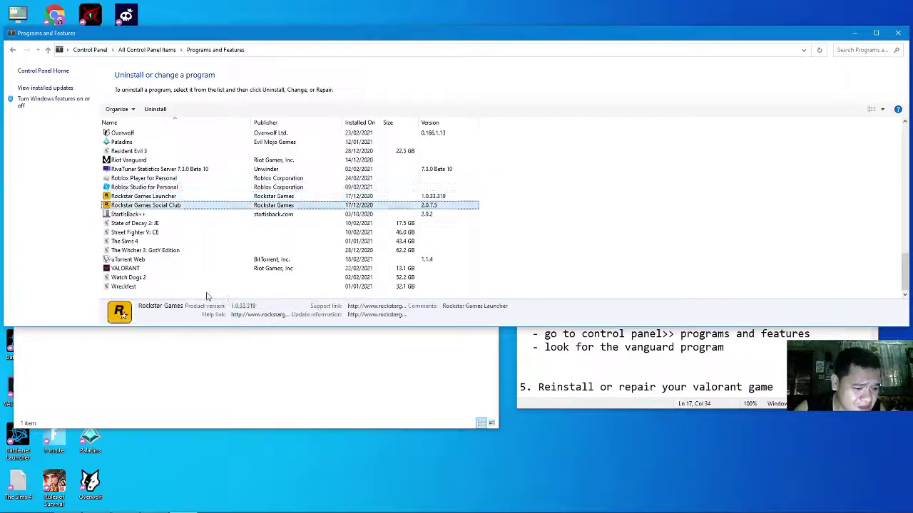
{"action": "key", "text": "r"}
{"action": "key", "text": "r"}
{"action": "key", "text": "v"}
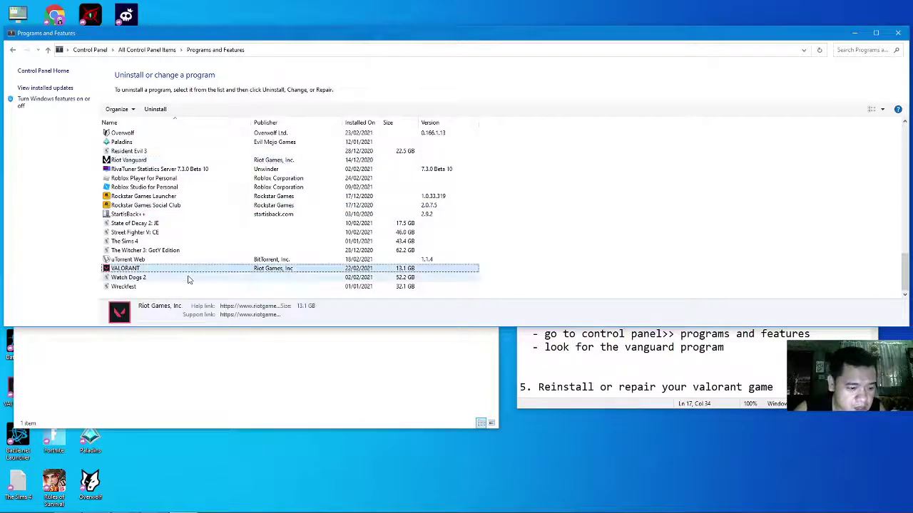
Search the installed programs for "riot".
{"action": "left_click", "coordinate": [856, 51]}
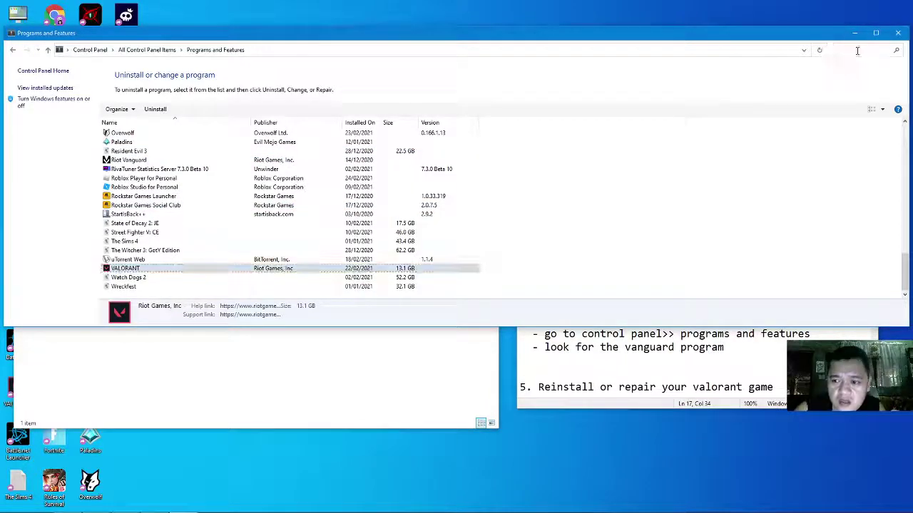
{"action": "type", "text": "riot"}
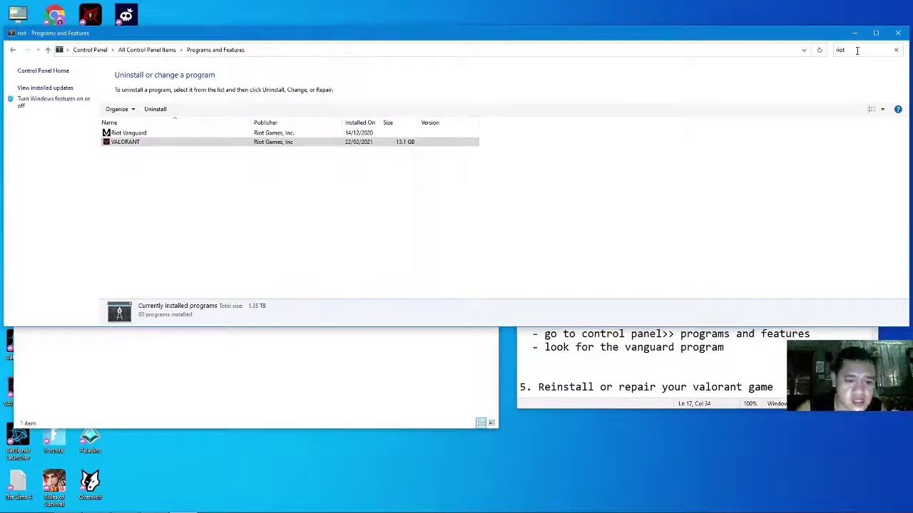
{"action": "left_click", "coordinate": [449, 204]}
Select Riot Vanguard in the installed programs list and check its uninstall option without running it.
{"action": "left_click", "coordinate": [758, 362]}
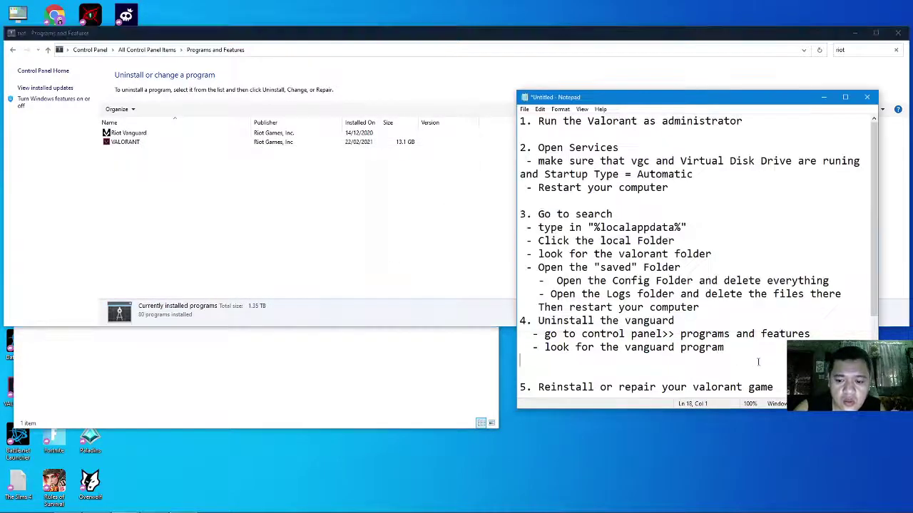
{"action": "left_click", "coordinate": [136, 134]}
{"action": "right_click", "coordinate": [137, 135]}
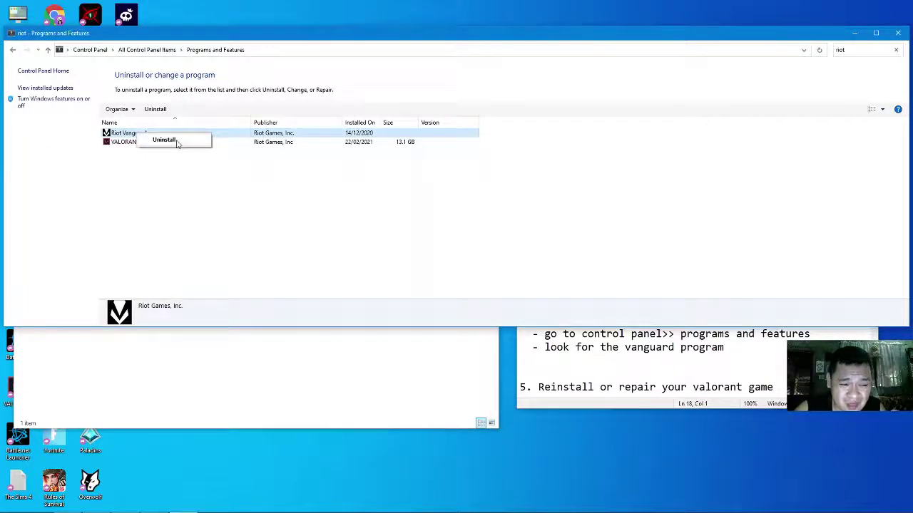
{"action": "left_click", "coordinate": [697, 362]}
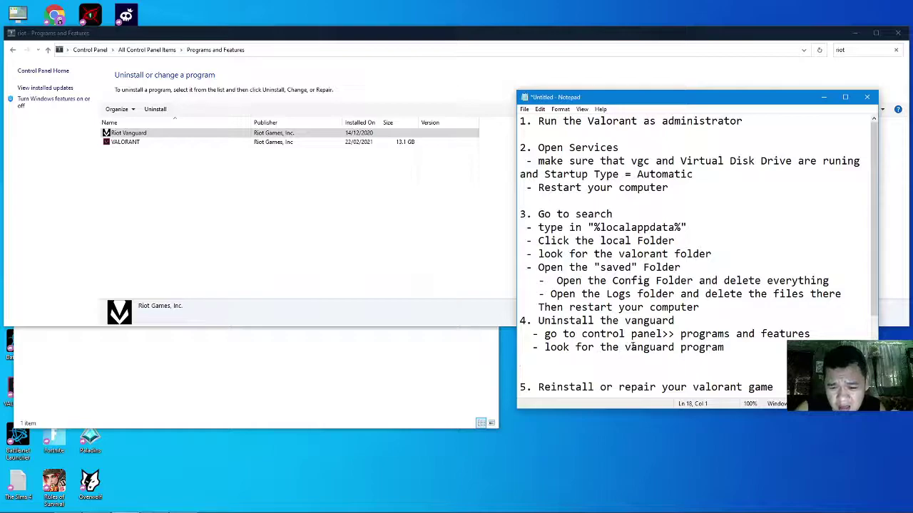
Expand the vanguard sub-item of the note to read "look for the riot vanguard program and uninstall" and add a new line below it.
{"action": "left_click", "coordinate": [627, 348]}
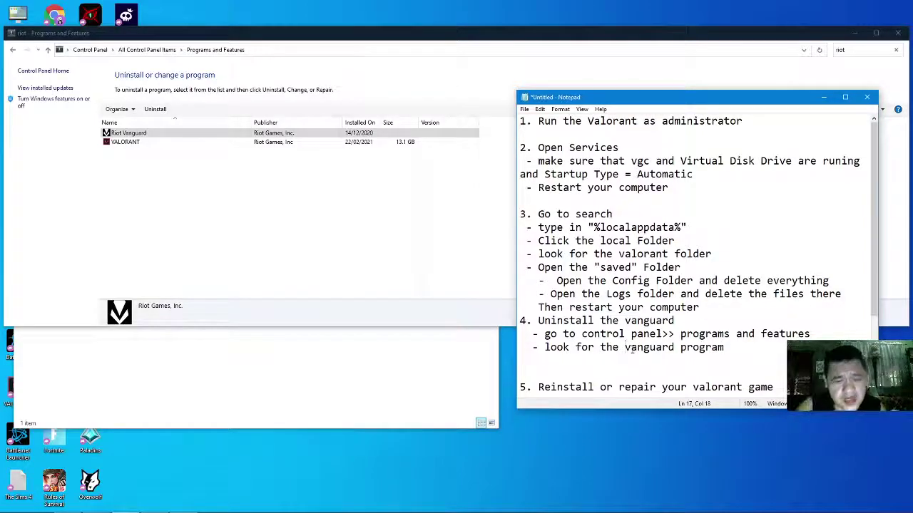
{"action": "type", "text": "riot"}
{"action": "key", "text": "Right"}
{"action": "left_click", "coordinate": [755, 348]}
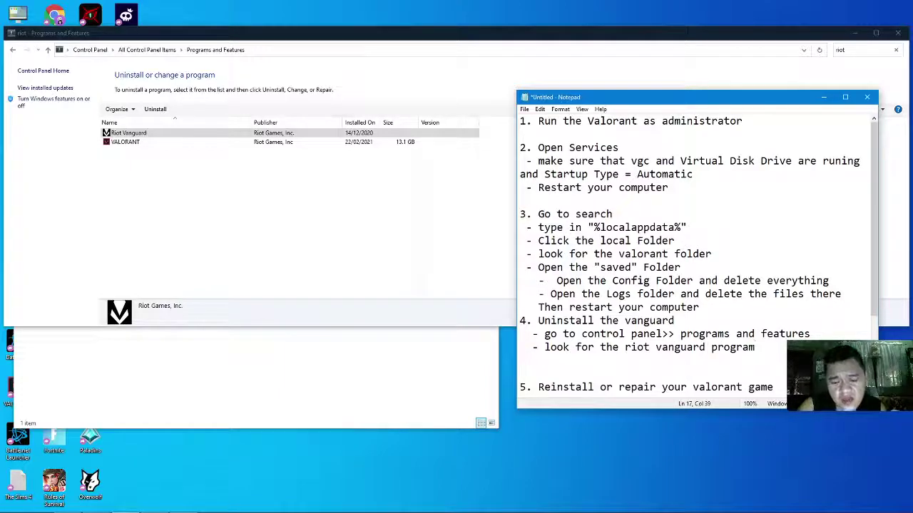
{"action": "type", "text": "and uninst"}
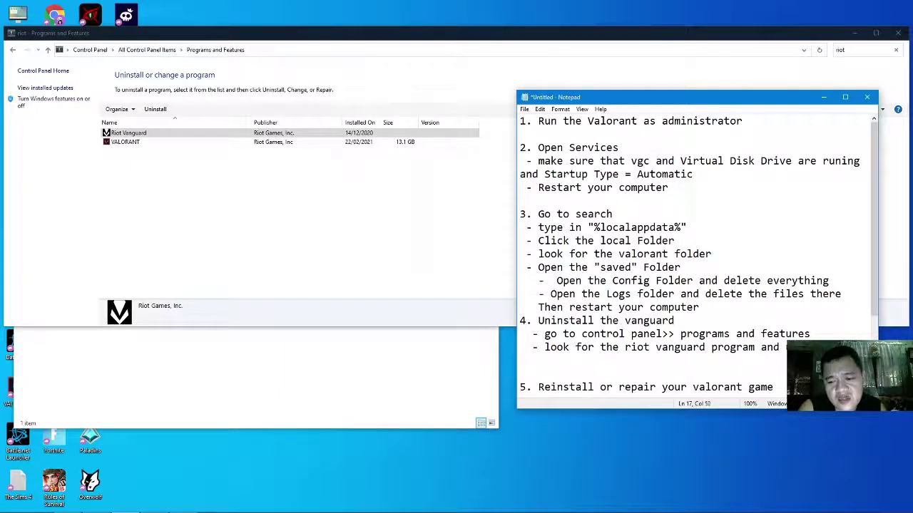
{"action": "key", "text": "Return"}
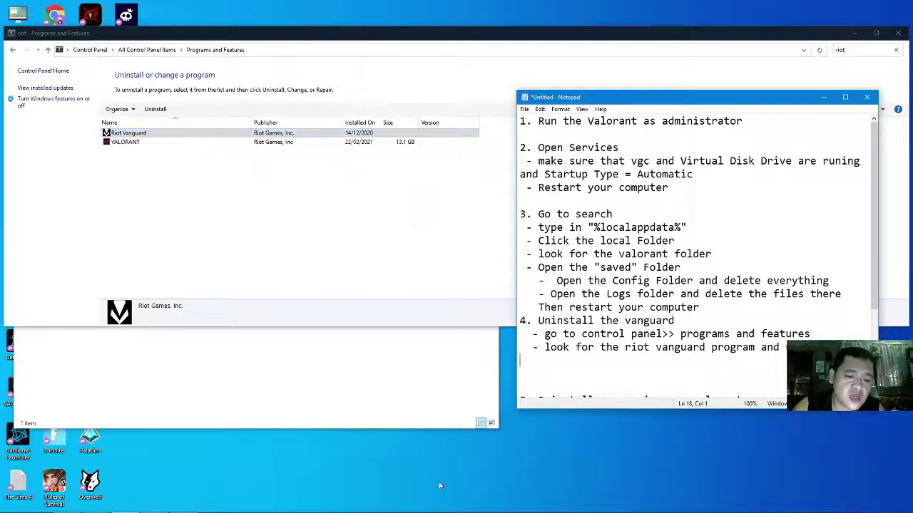
Close the VALORANT folder window and narrow the Programs and Features window to uncover the desktop icons.
{"action": "left_click", "coordinate": [339, 378]}
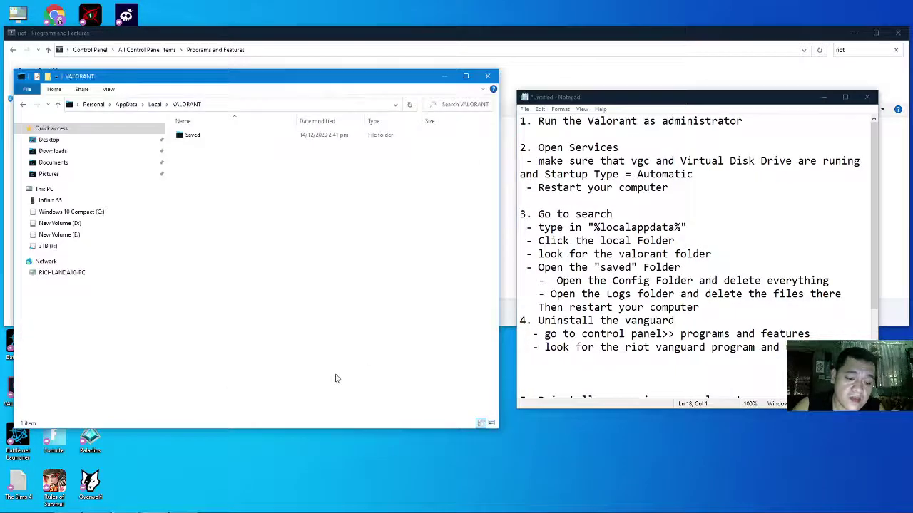
{"action": "left_click", "coordinate": [488, 77]}
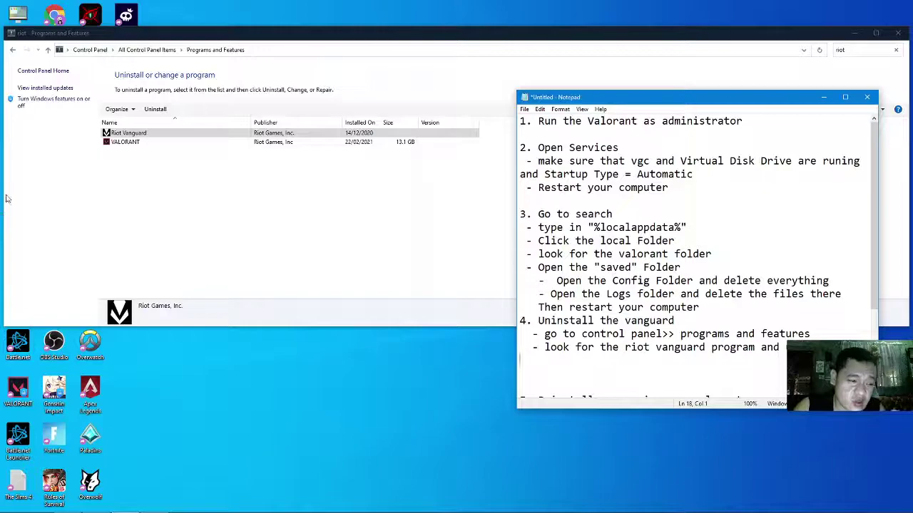
{"action": "left_click_drag", "start_coordinate": [3, 193], "coordinate": [210, 193]}
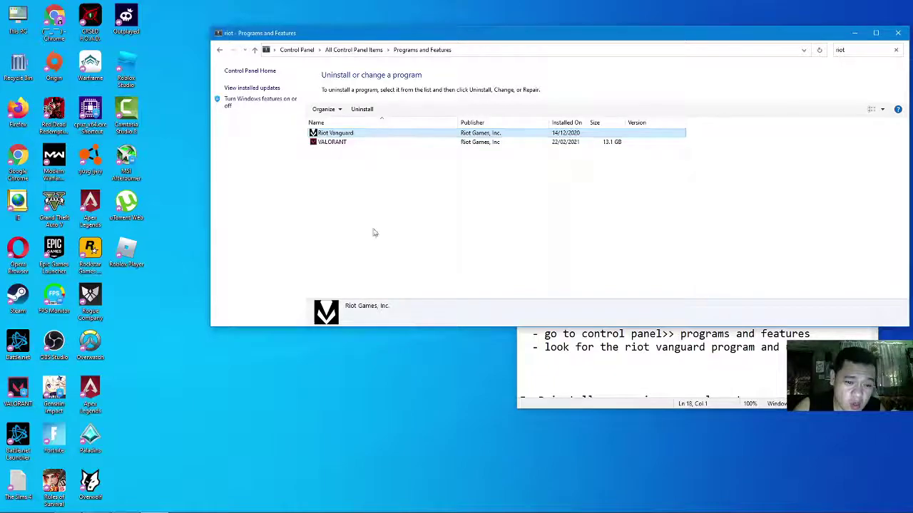
Remove the extra blank lines between items 4 and 5 of the note, leaving one, and place the cursor below item 5.
{"action": "left_click", "coordinate": [604, 362]}
{"action": "scroll", "coordinate": [603, 362], "scroll_direction": "down", "scroll_amount": 3}
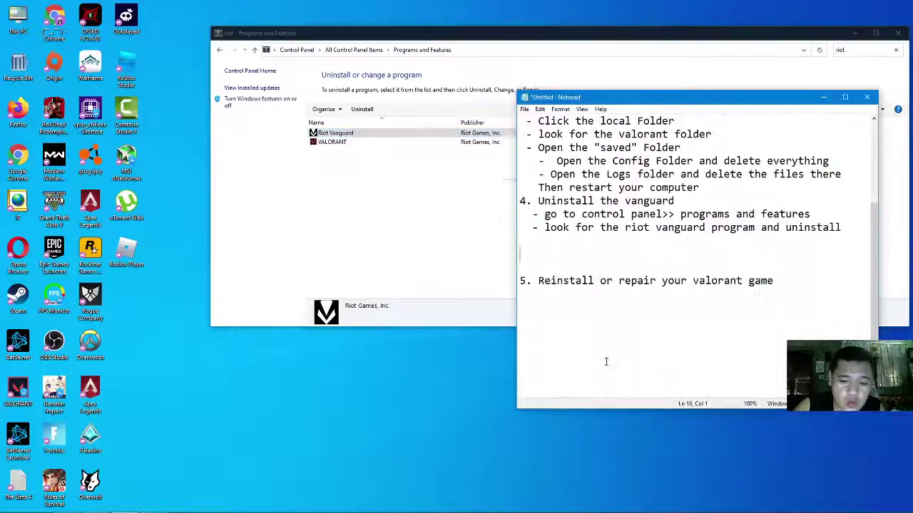
{"action": "left_click", "coordinate": [528, 262]}
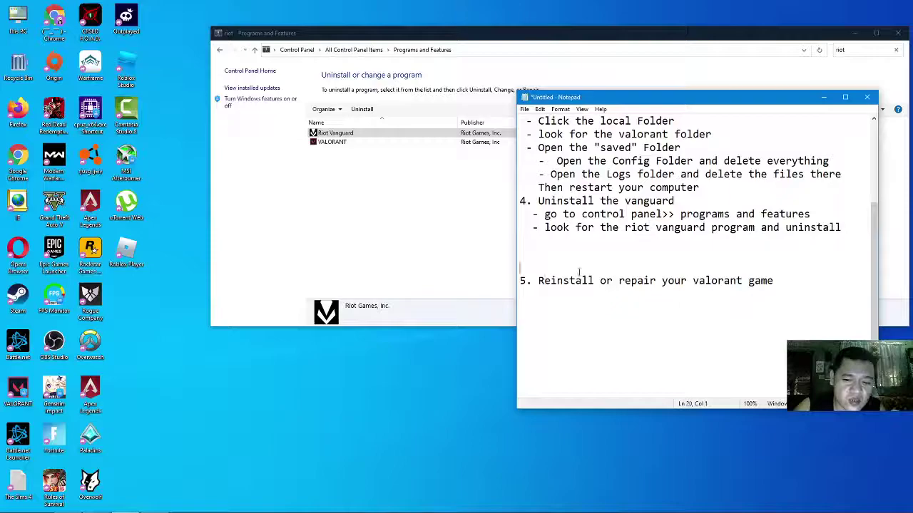
{"action": "key", "text": "BackSpace"}
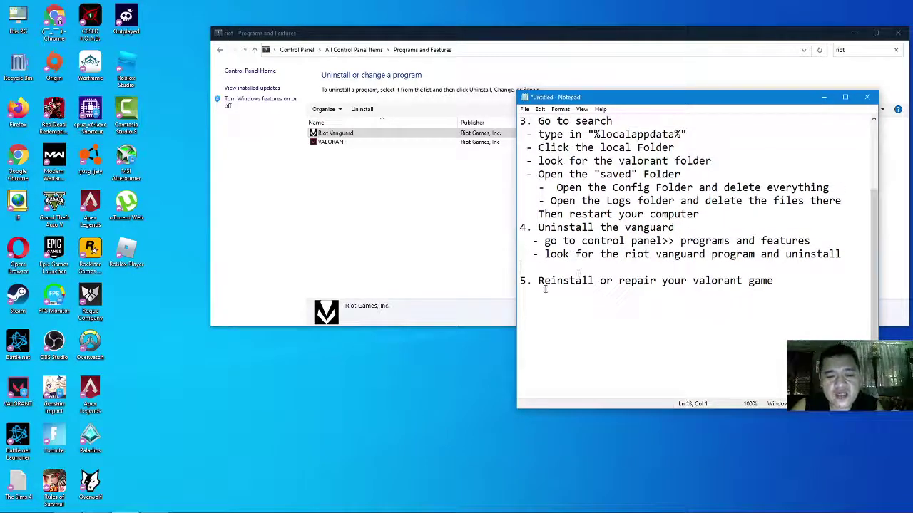
{"action": "left_click", "coordinate": [543, 294]}
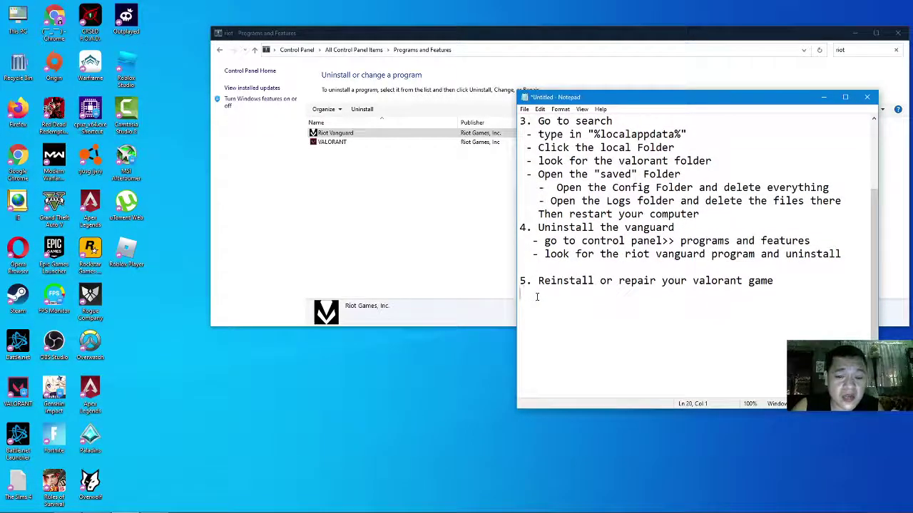
Select VALORANT in the installed programs list, and move and narrow that window so it fits beside the note.
{"action": "left_click", "coordinate": [330, 144]}
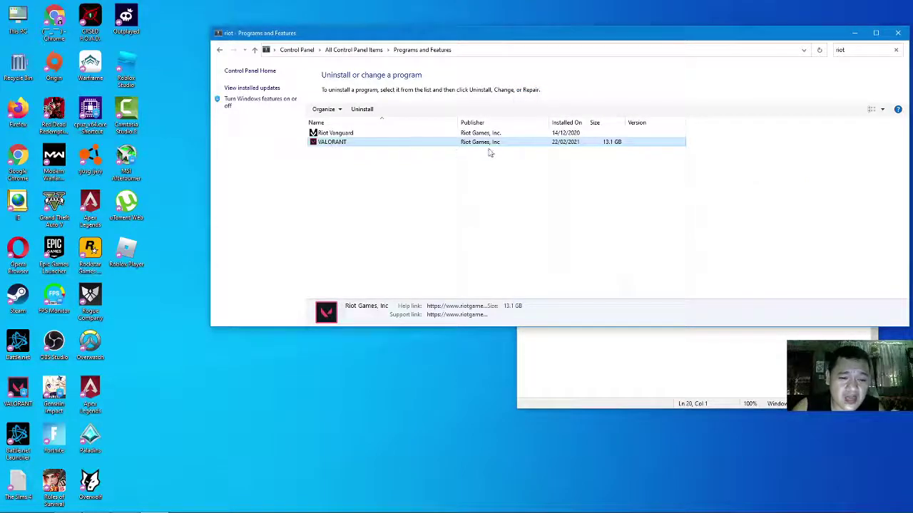
{"action": "left_click_drag", "start_coordinate": [509, 27], "coordinate": [387, 47]}
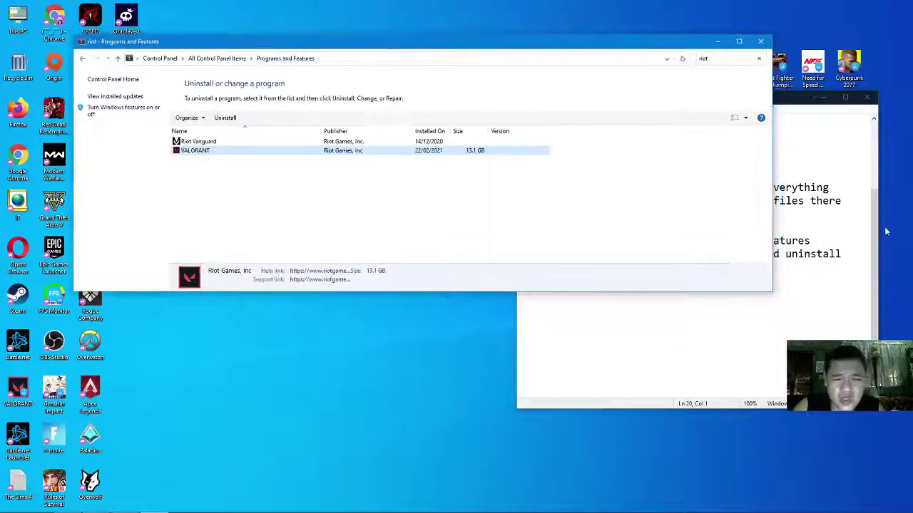
{"action": "left_click_drag", "start_coordinate": [777, 176], "coordinate": [510, 176]}
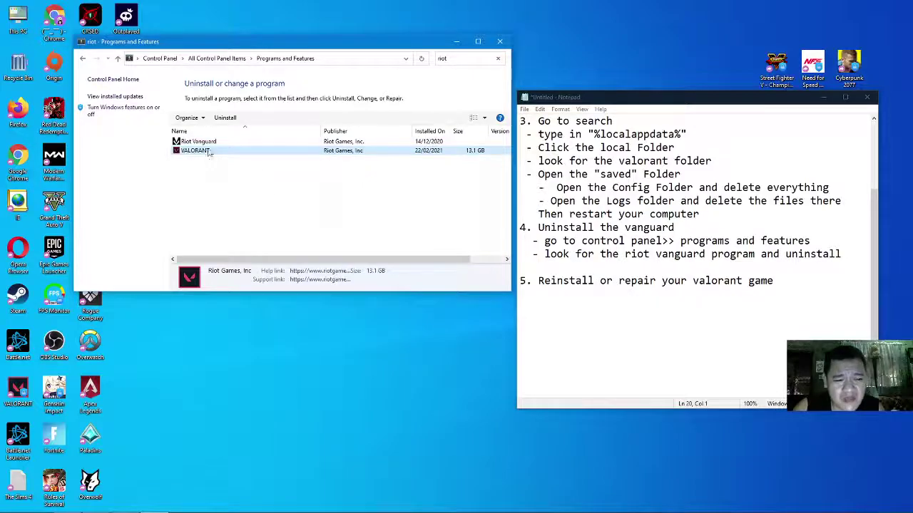
{"action": "left_click", "coordinate": [744, 346]}
{"action": "left_click", "coordinate": [531, 292]}
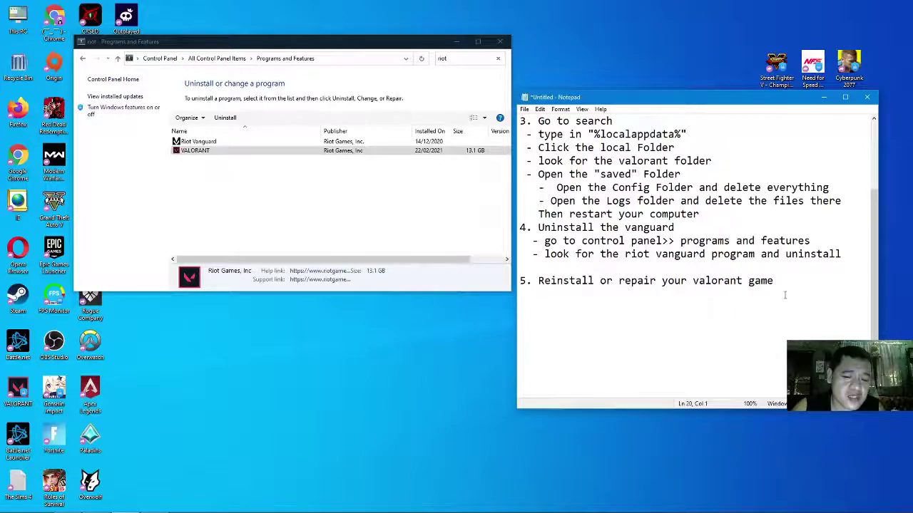
{"action": "left_click_drag", "start_coordinate": [550, 291], "coordinate": [520, 280]}
{"action": "left_click", "coordinate": [650, 327]}
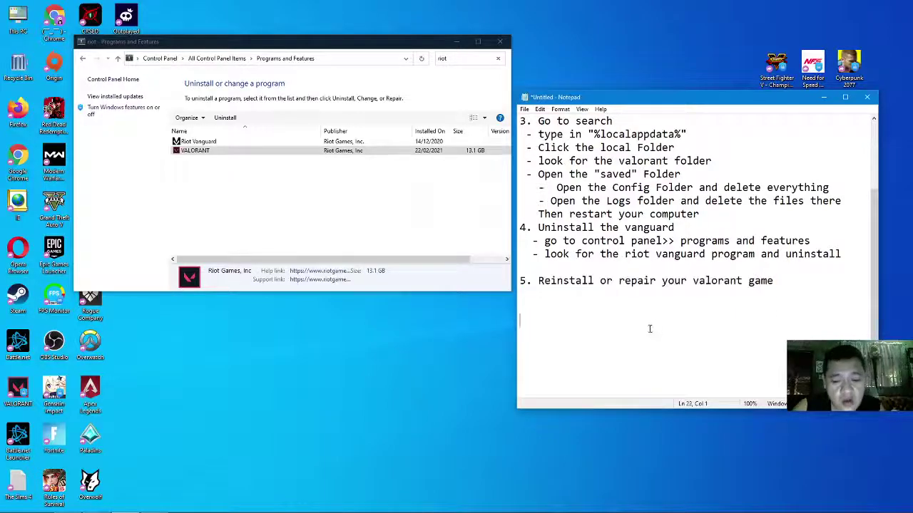
{"action": "mouse_move", "coordinate": [125, 508]}
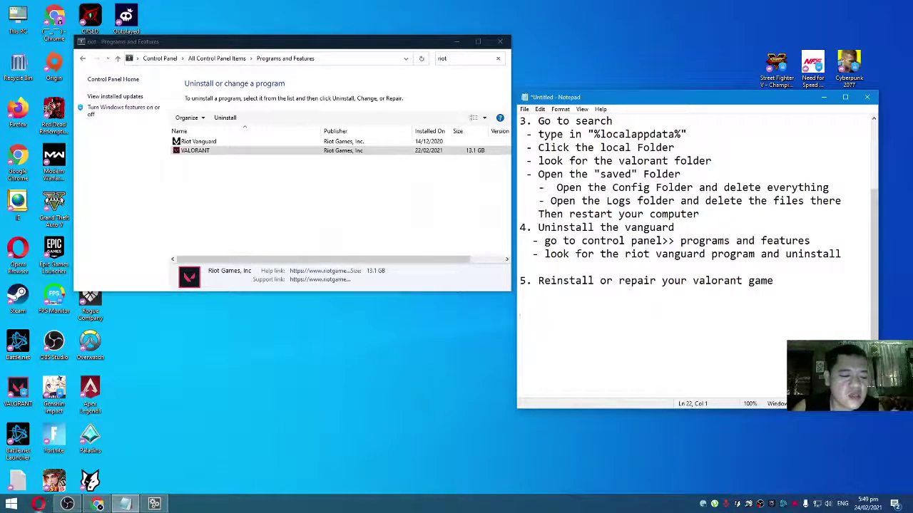
{"action": "mouse_move", "coordinate": [76, 504]}
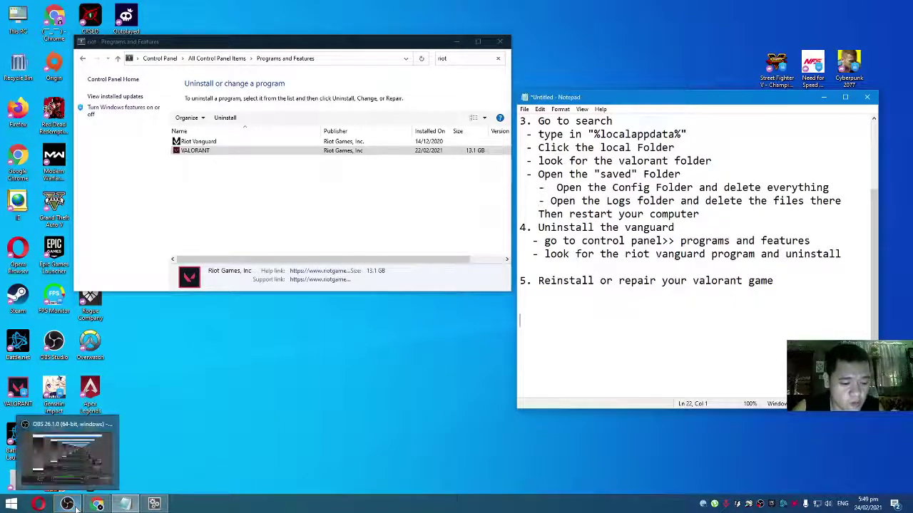
{"action": "left_click", "coordinate": [760, 505]}
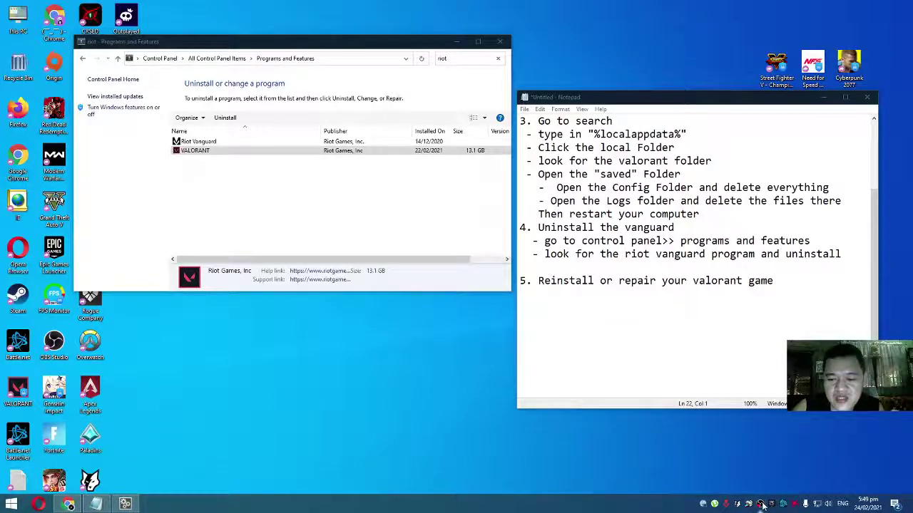